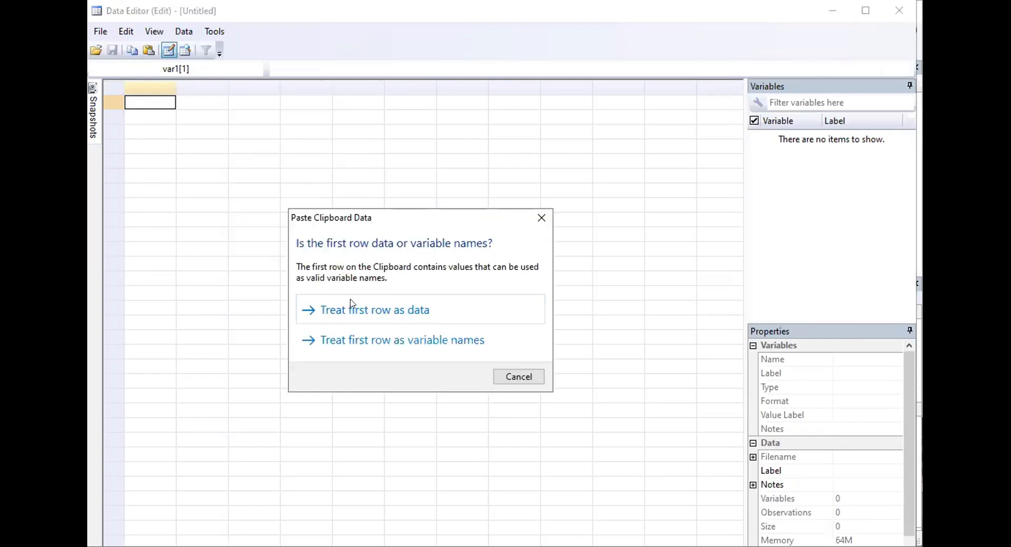
- Paste the copied wgsal and drnk6m data into adjacent columns, treating the first row as variable names each time
left_click(383, 346)
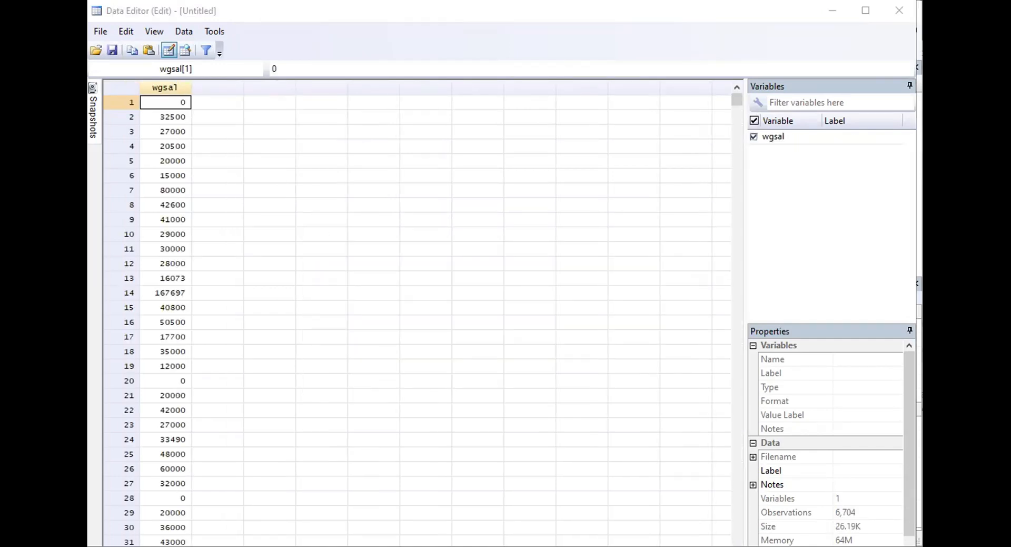
key("Right")
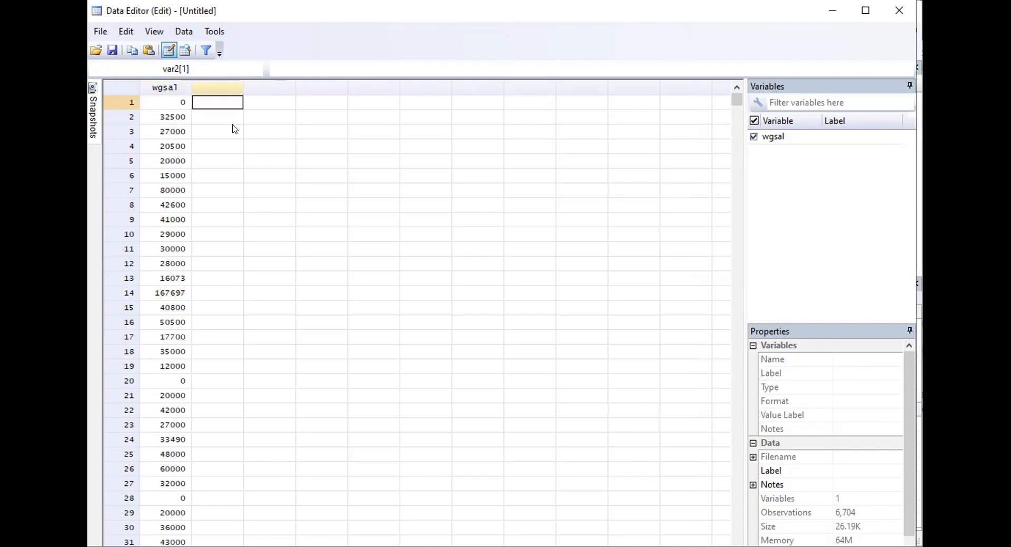
key("ctrl+v")
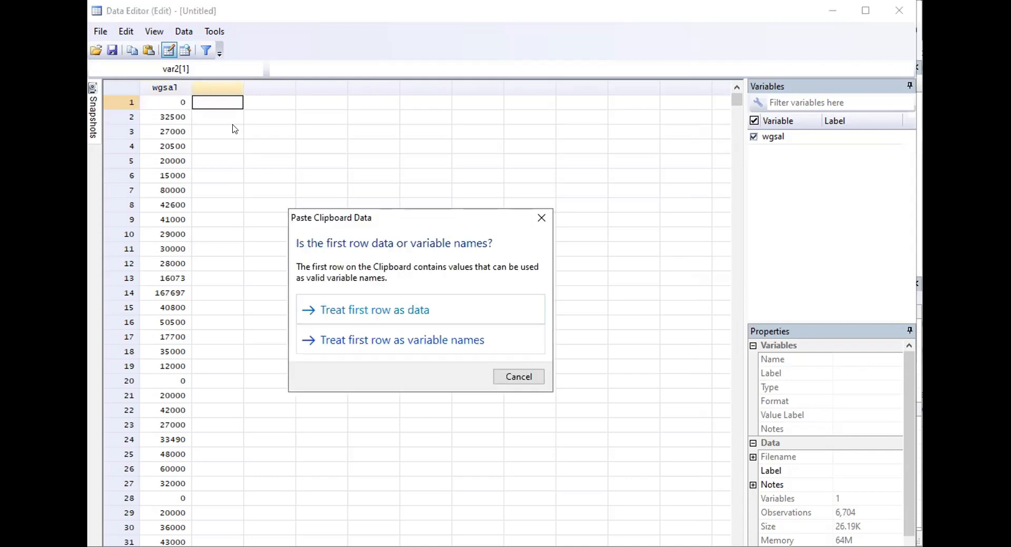
key("Down")
key("Return")
- Paste the copied drnkev and drnkmo columns beside drnk6m, treating the first row as variable names
key("alt+Tab")
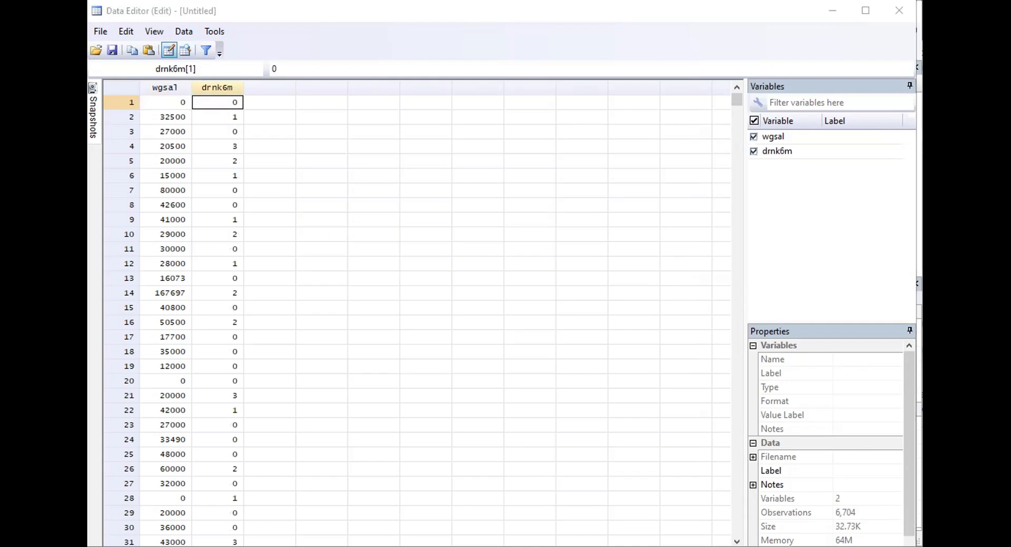
right_click(263, 101)
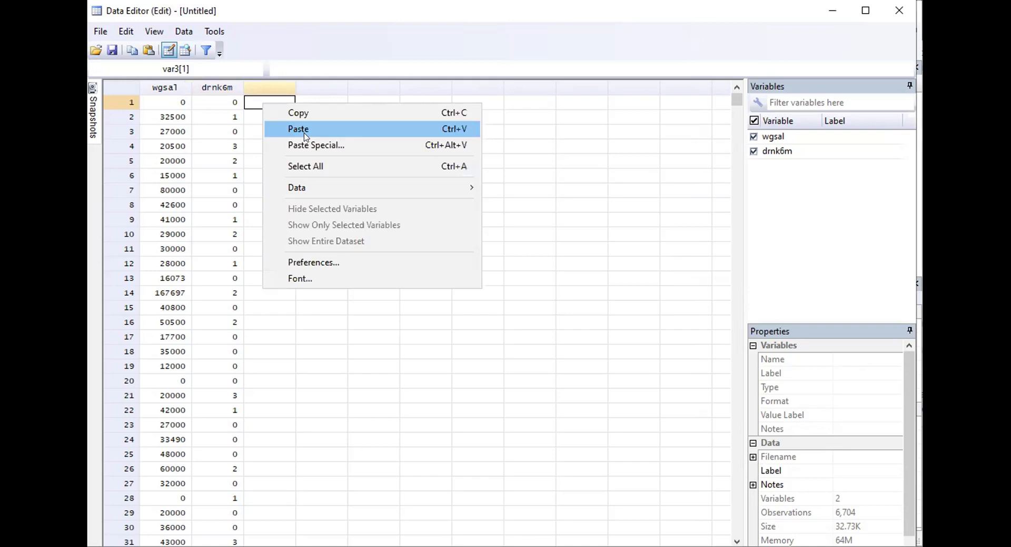
left_click(305, 129)
key("Return")
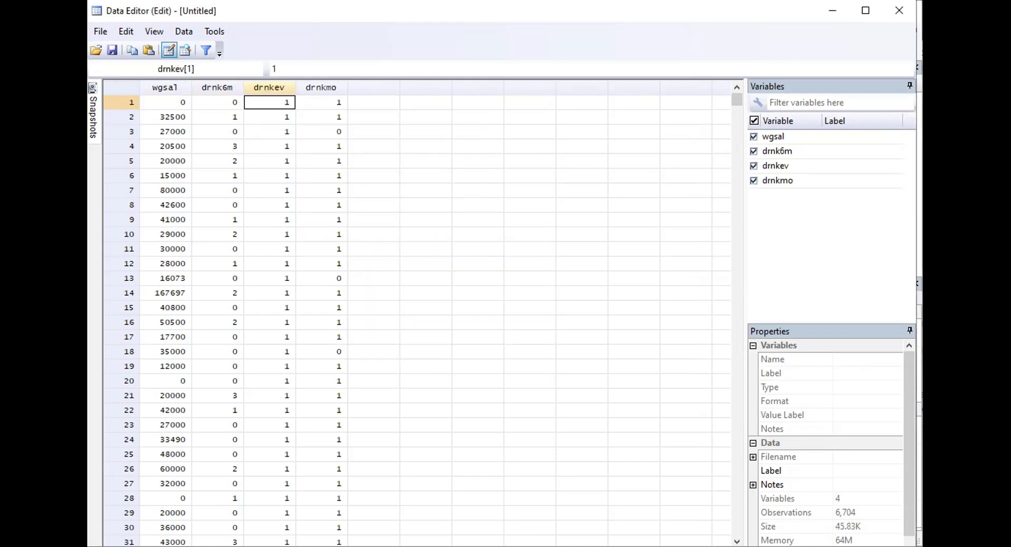
- Paste the copied hrswrk and wkswrk columns beside drnkmo and select the first empty column's top cell
key("Right")
key("Right")
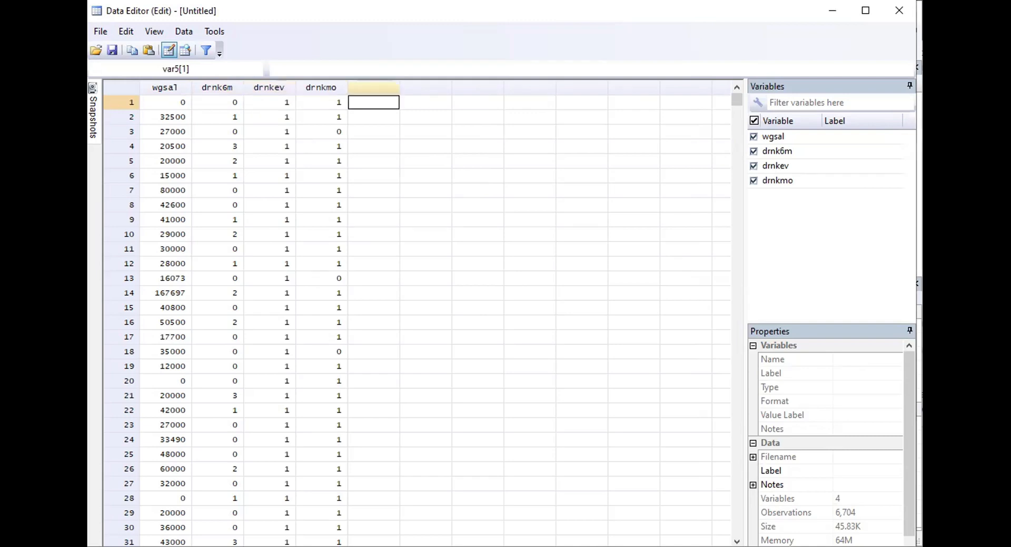
right_click(397, 125)
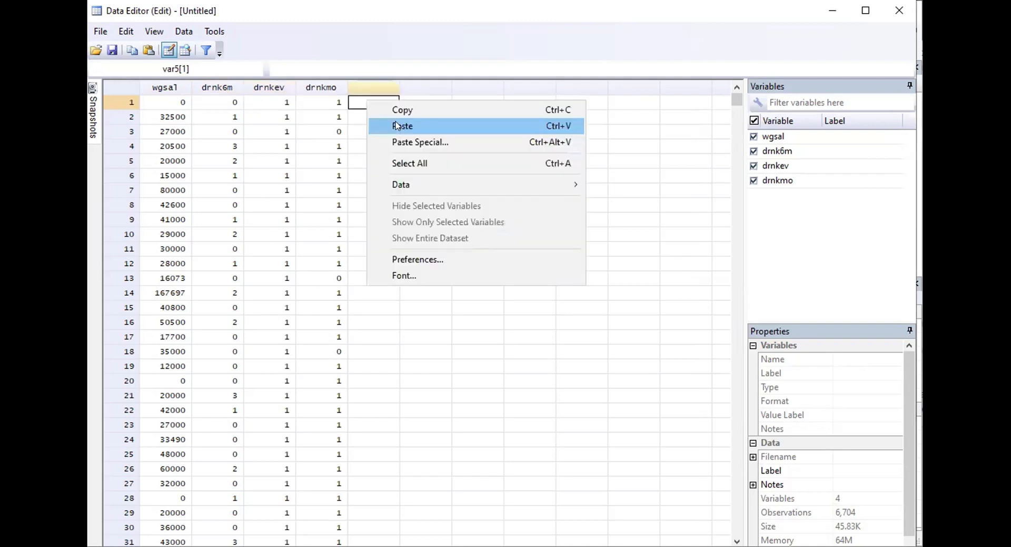
left_click(397, 126)
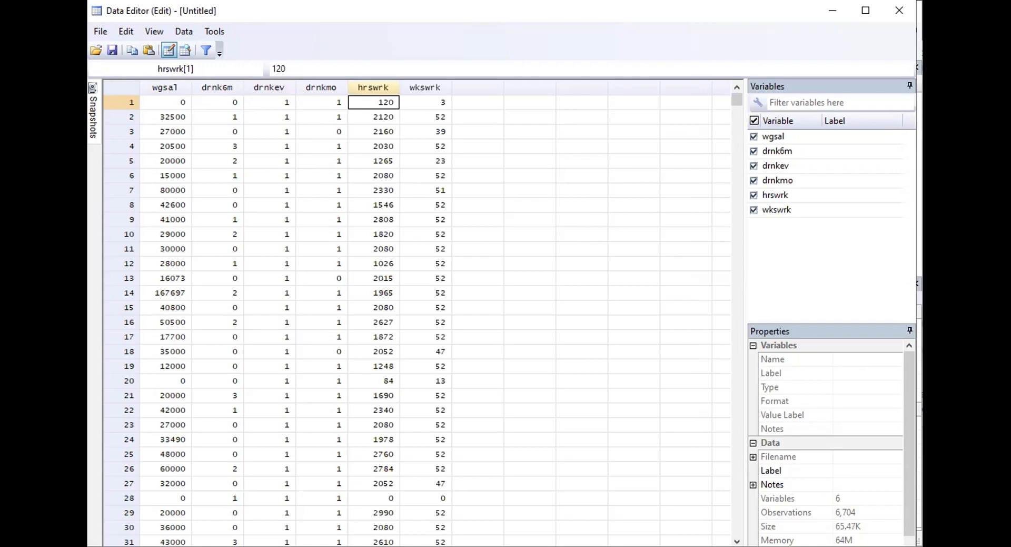
left_click(478, 102)
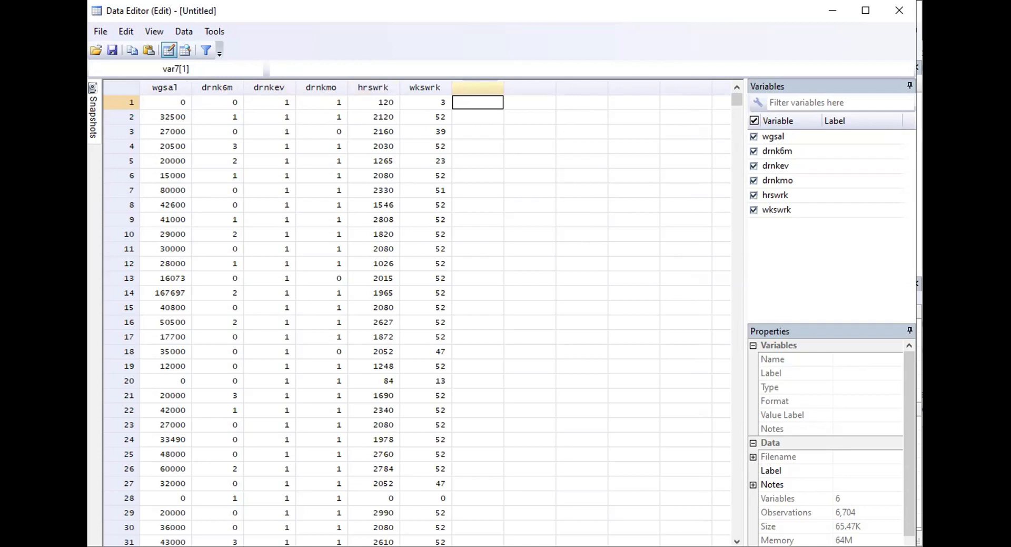
- Examine each variable column from wgsal through wkswrk and its properties
left_click(165, 87)
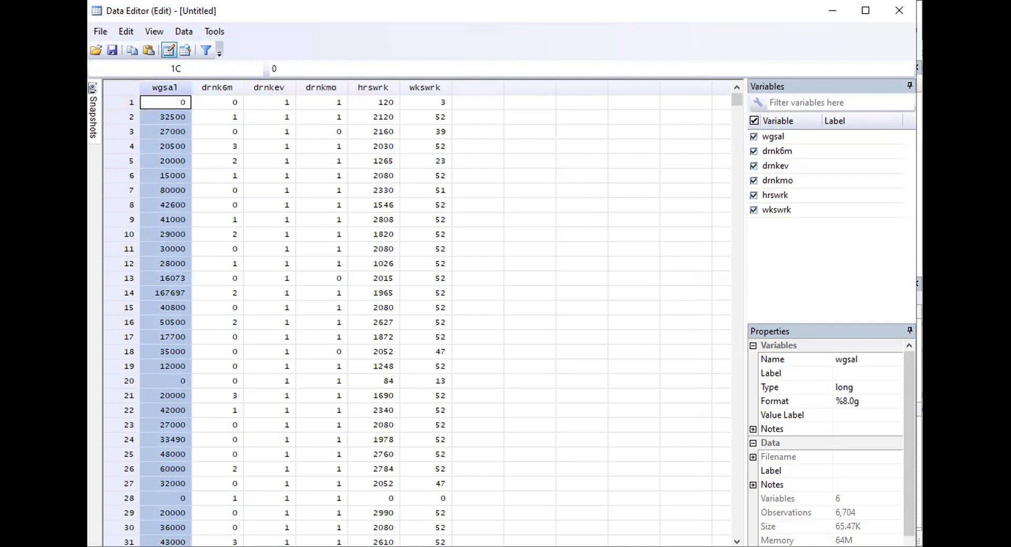
left_click(217, 88)
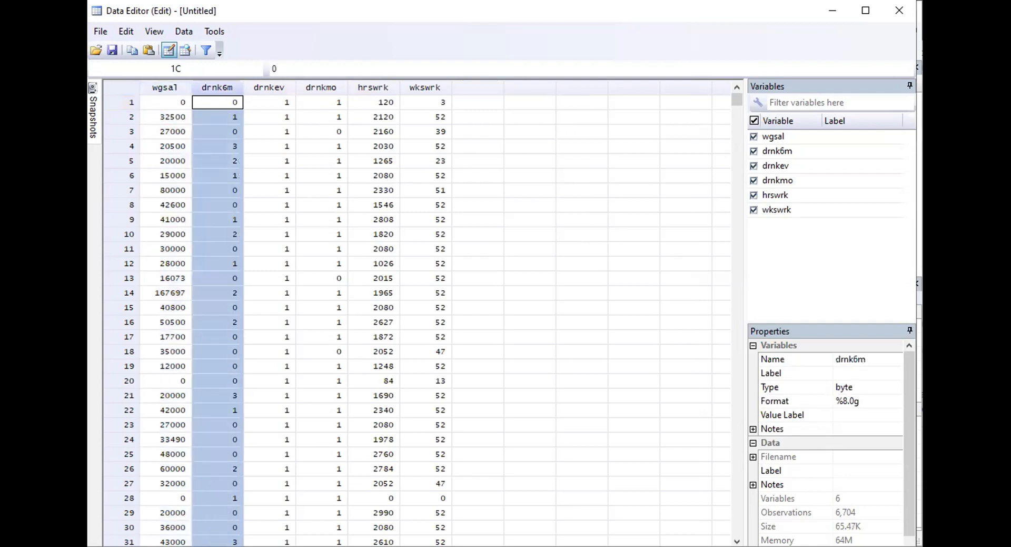
left_click(269, 87)
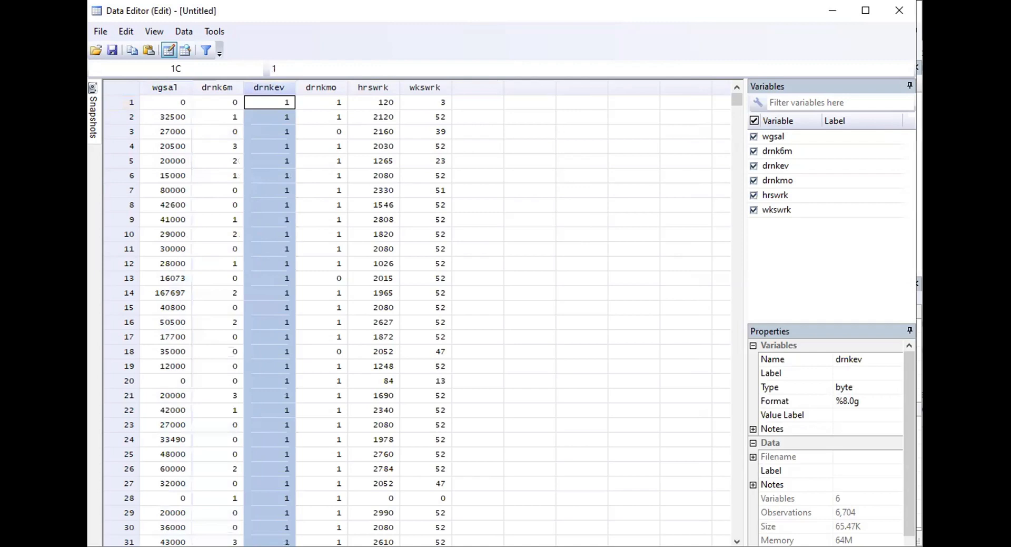
left_click(321, 88)
left_click(373, 87)
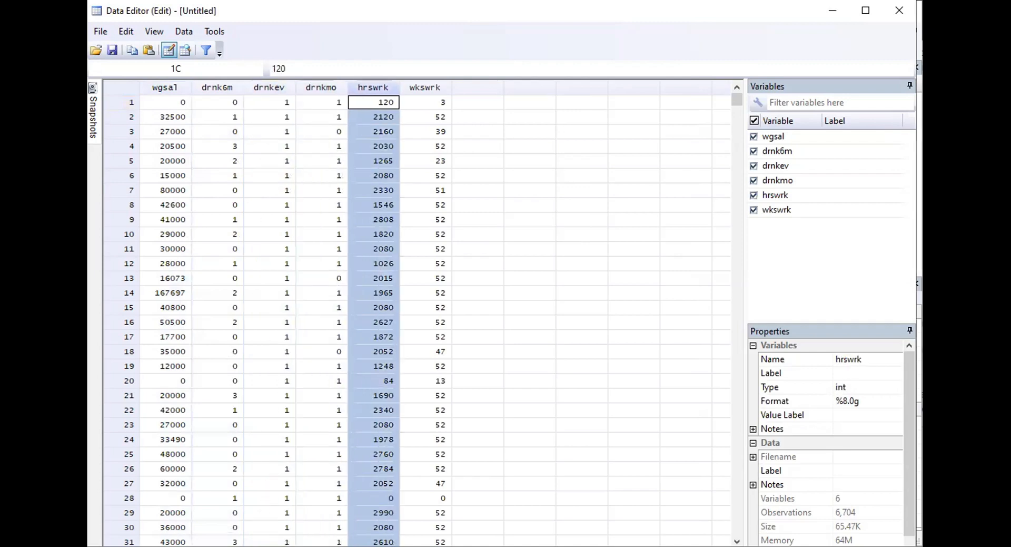
left_click(426, 87)
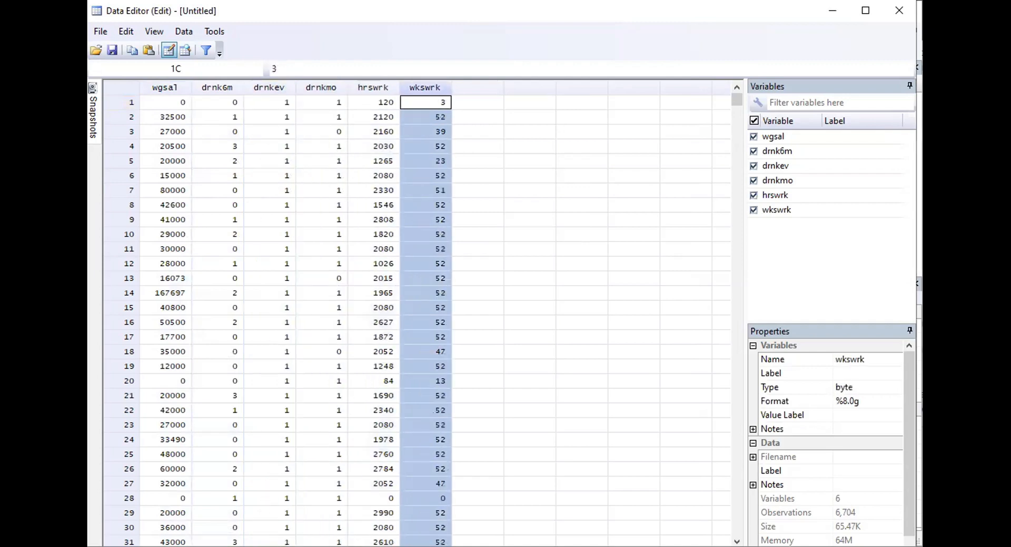
left_click(165, 87)
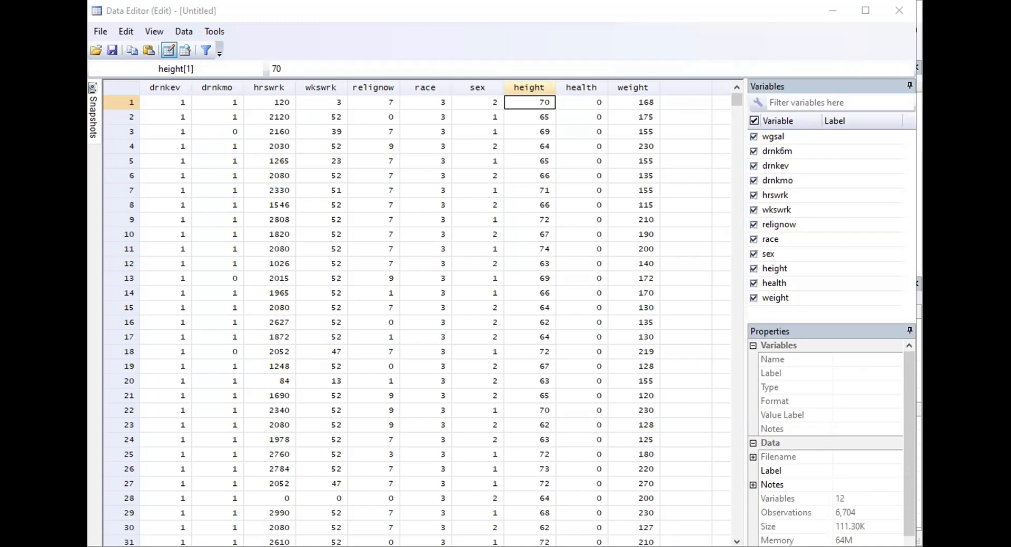
- Paste the copied date column into the empty column after weight, treating the first row as data
left_click(686, 102)
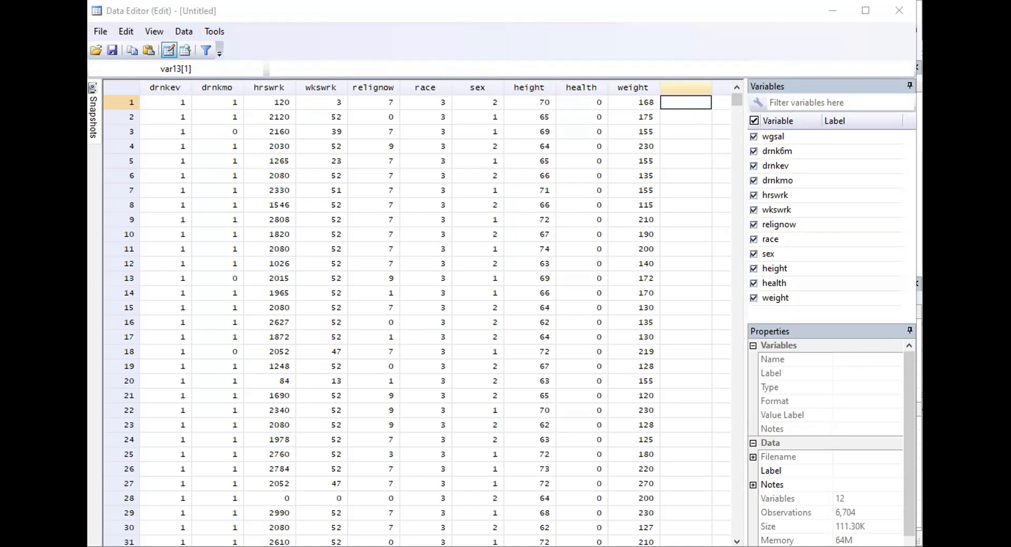
right_click(718, 126)
left_click(718, 128)
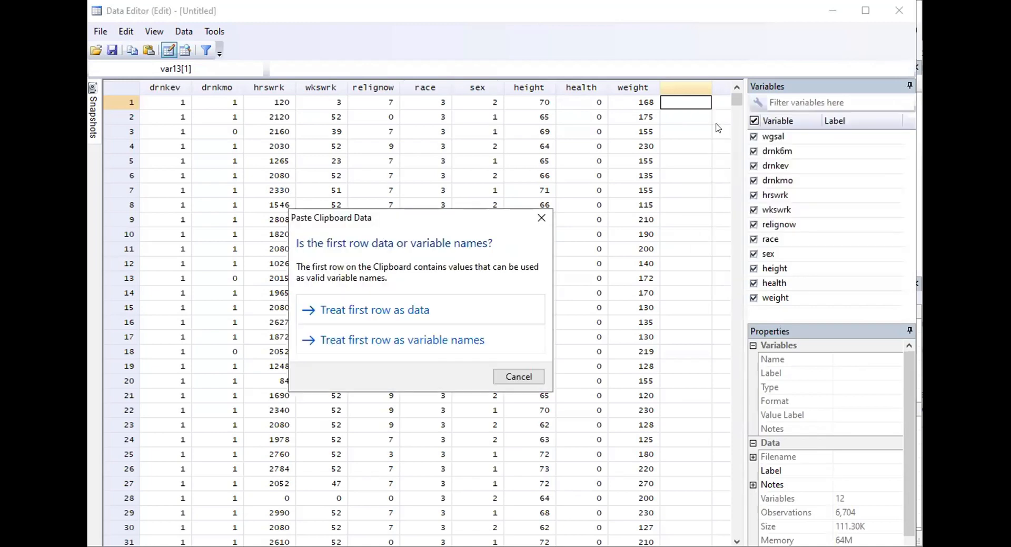
key("Return")
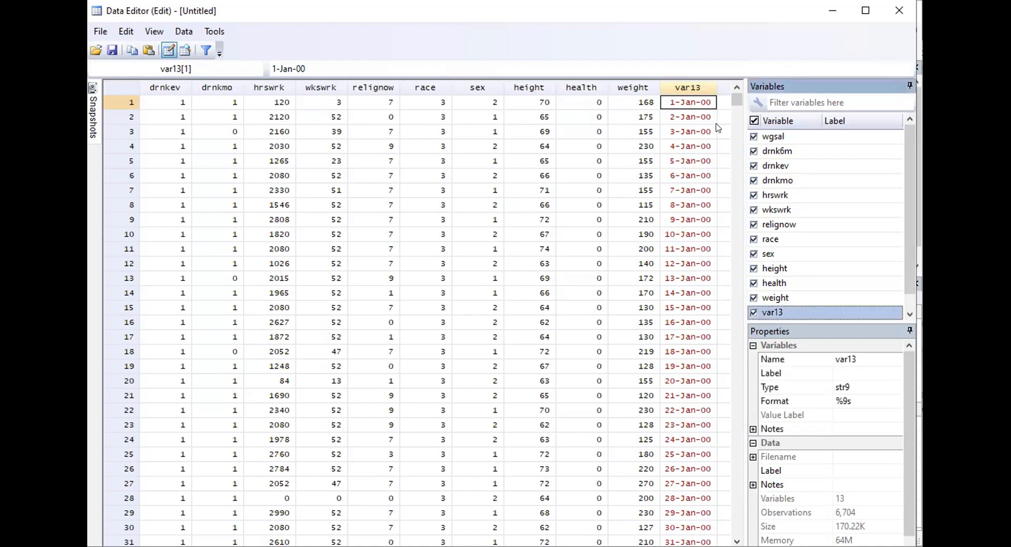
- Rename the pasted date variable as Date
key("Tab")
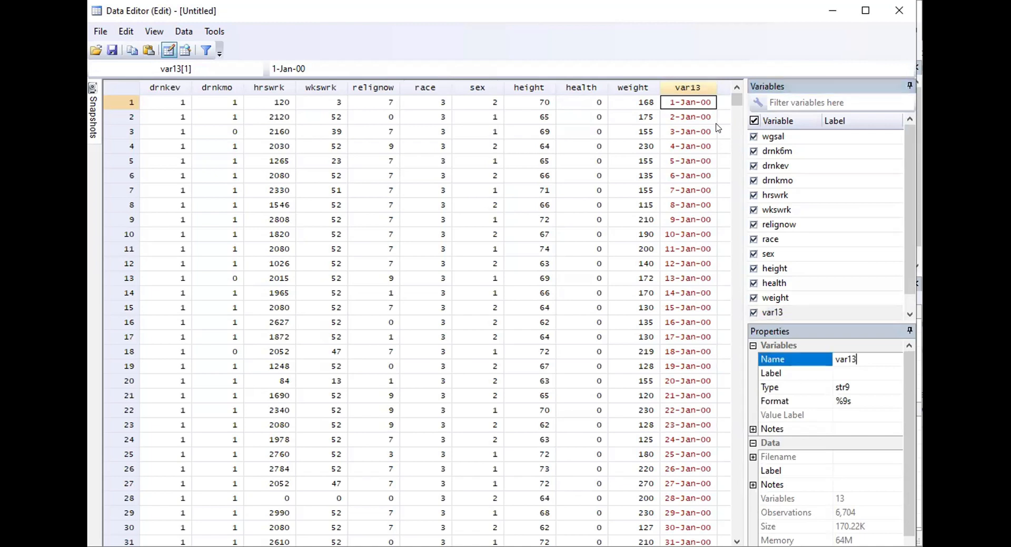
key("ctrl+a")
type("d")
key("BackSpace")
type("Date")
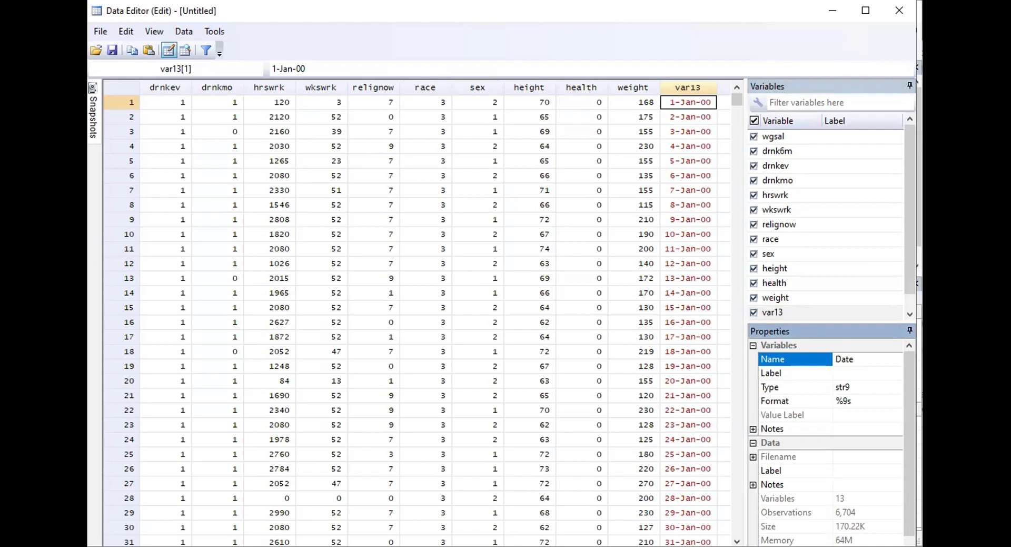
- Reopen the Data Editor in edit mode and copy the entire Date column
left_click(803, 283)
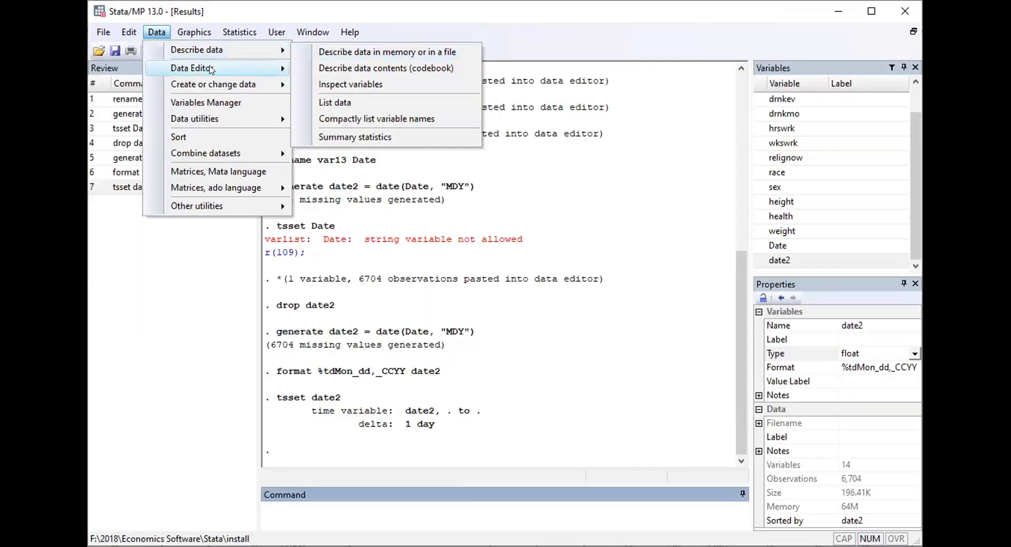
mouse_move(211, 69)
left_click(321, 68)
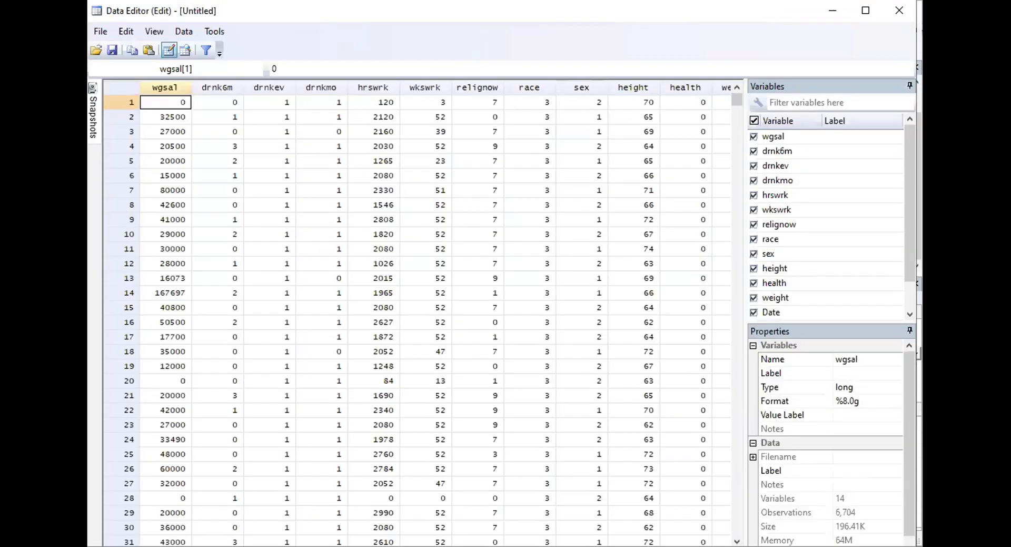
scroll(416, 316, "right", 7)
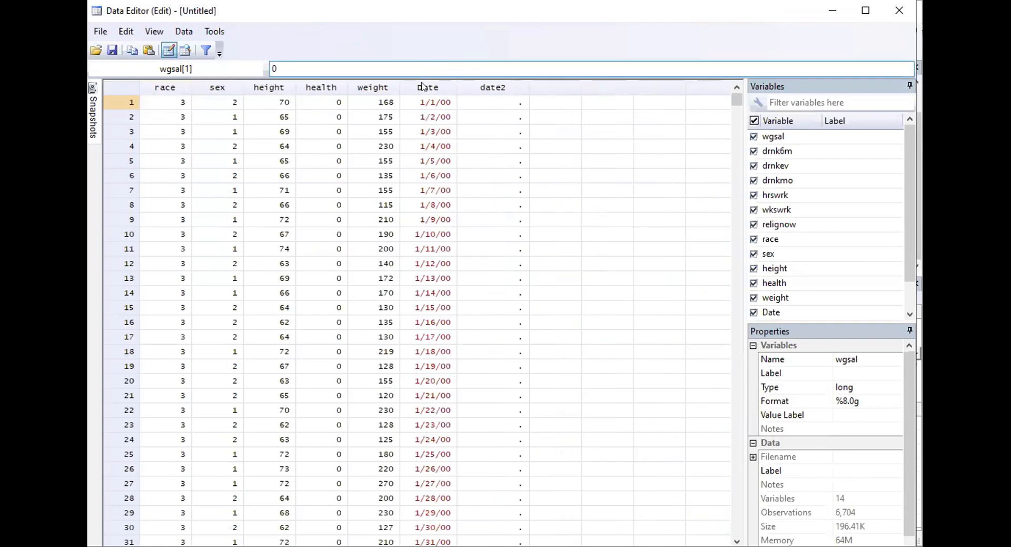
left_click(422, 104)
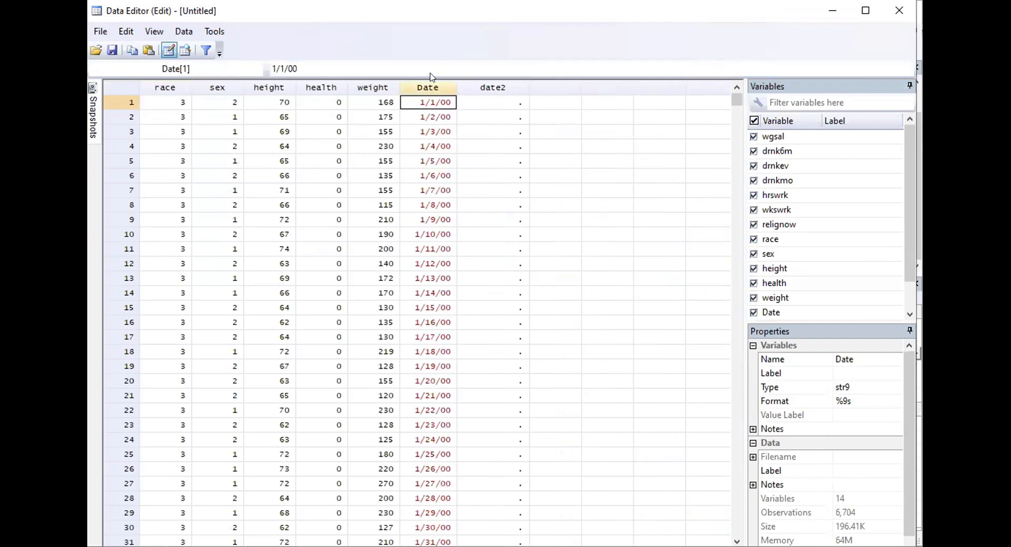
left_click(429, 86)
key("ctrl+c")
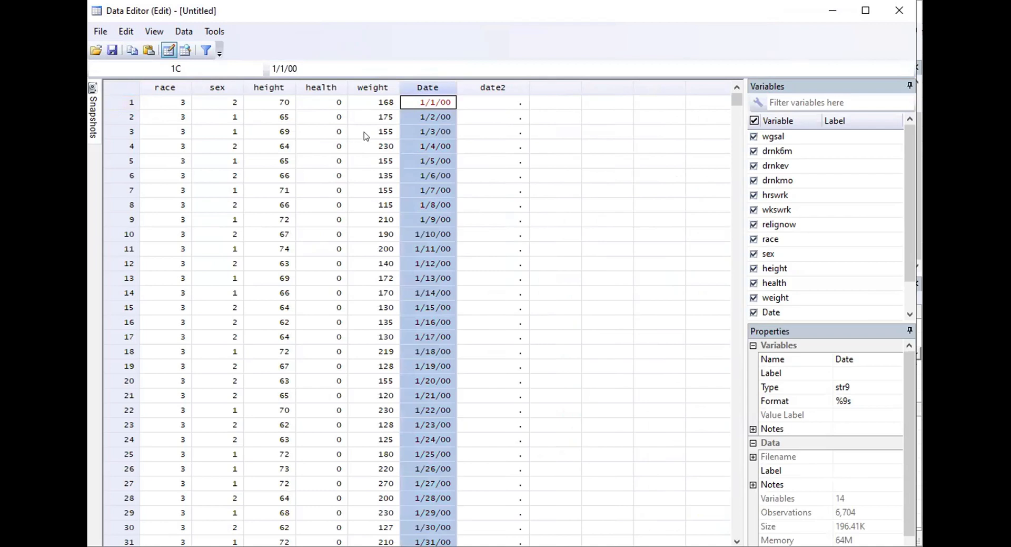
- Hide the Date variable and drop it from the dataset
left_click(772, 312)
left_click(754, 312)
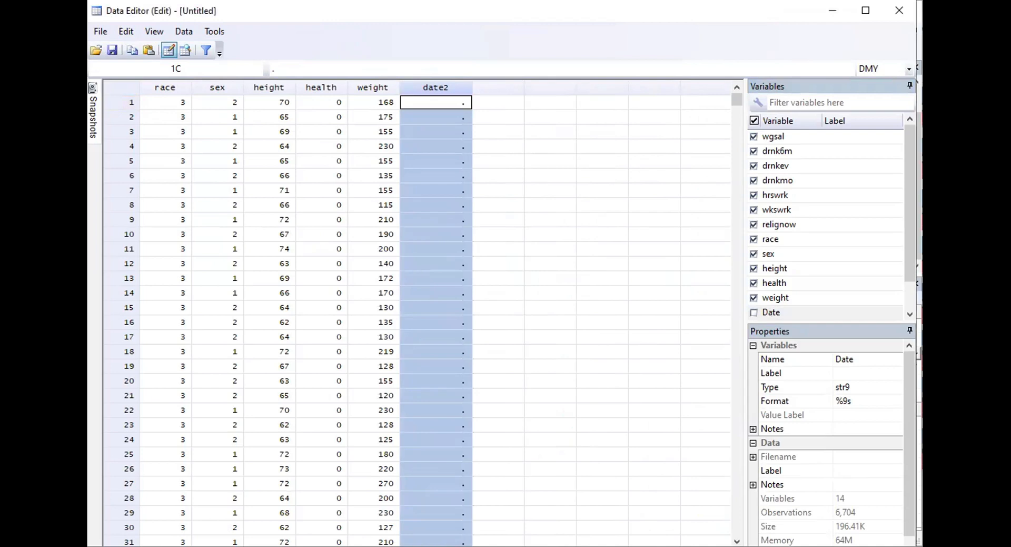
left_click(498, 102)
left_click(772, 313)
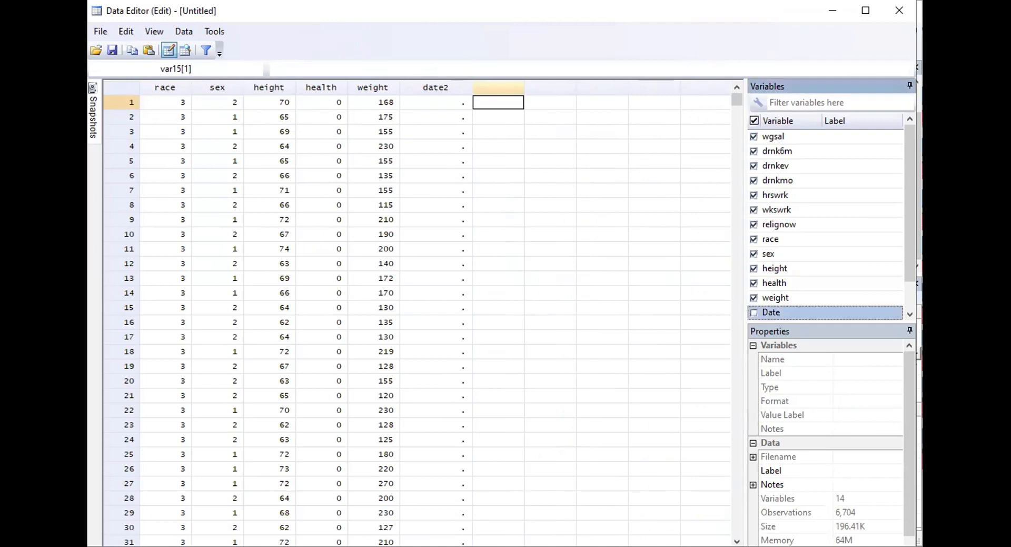
right_click(786, 312)
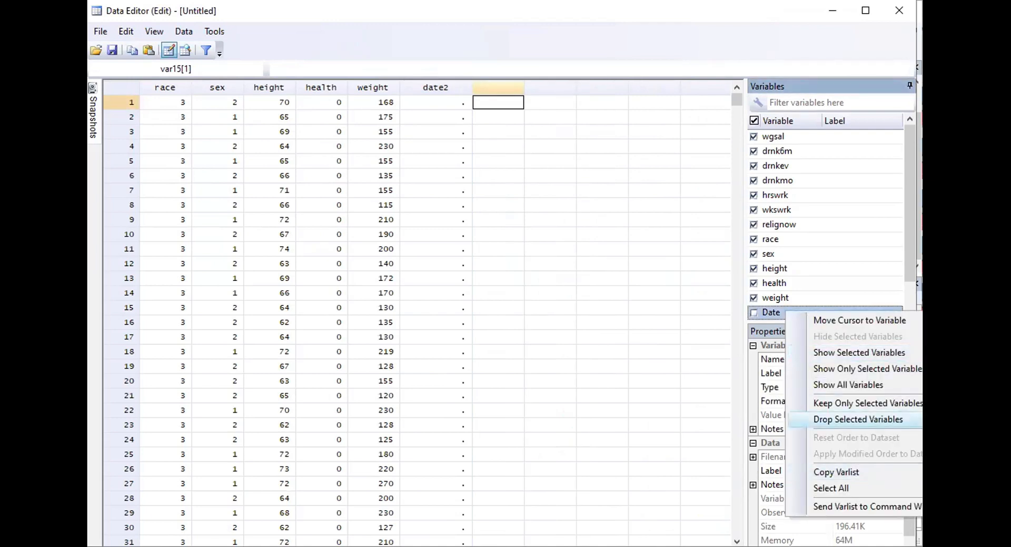
left_click(859, 418)
left_click(522, 327)
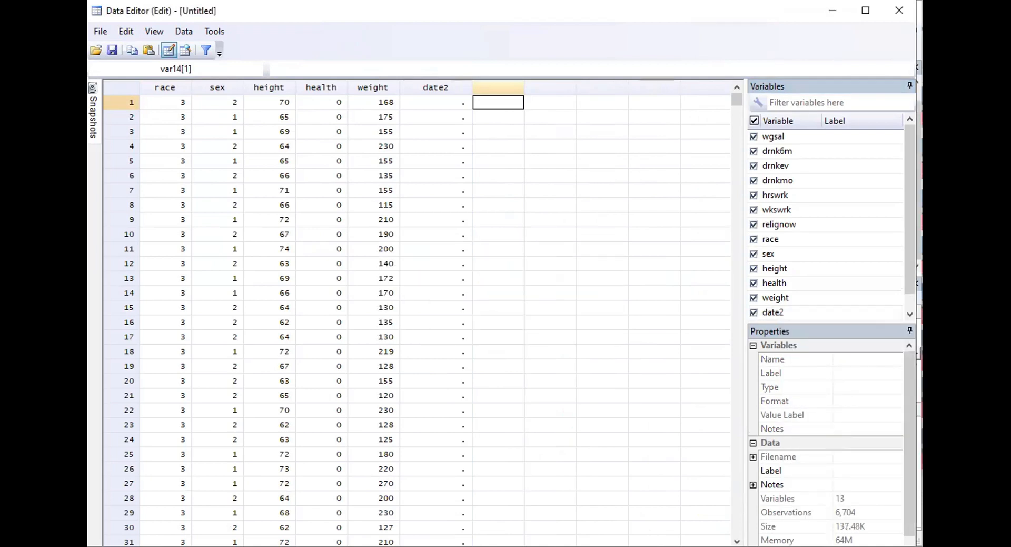
- Paste the copied dates into the empty column after date2, using Date as both the variable's name and its label
right_click(503, 101)
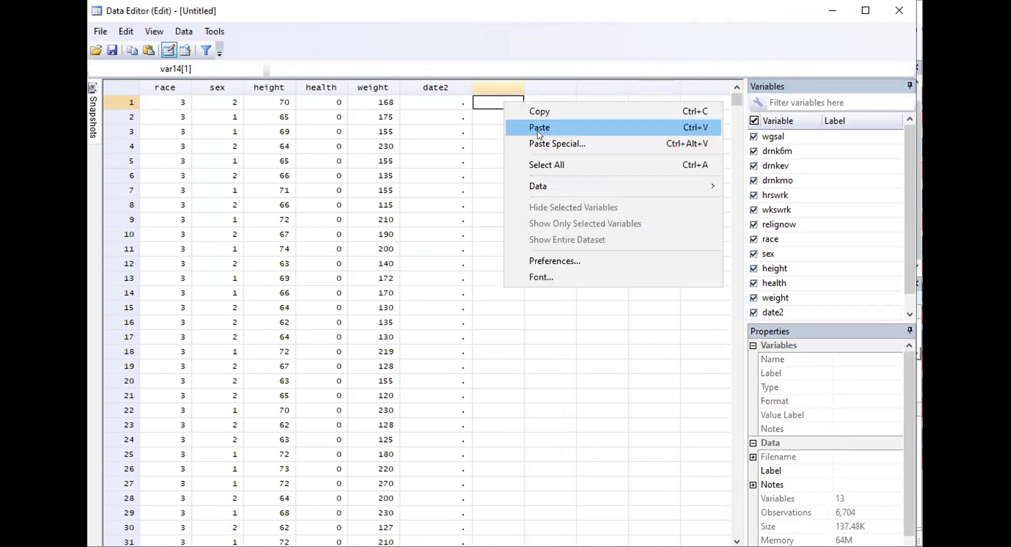
left_click(538, 131)
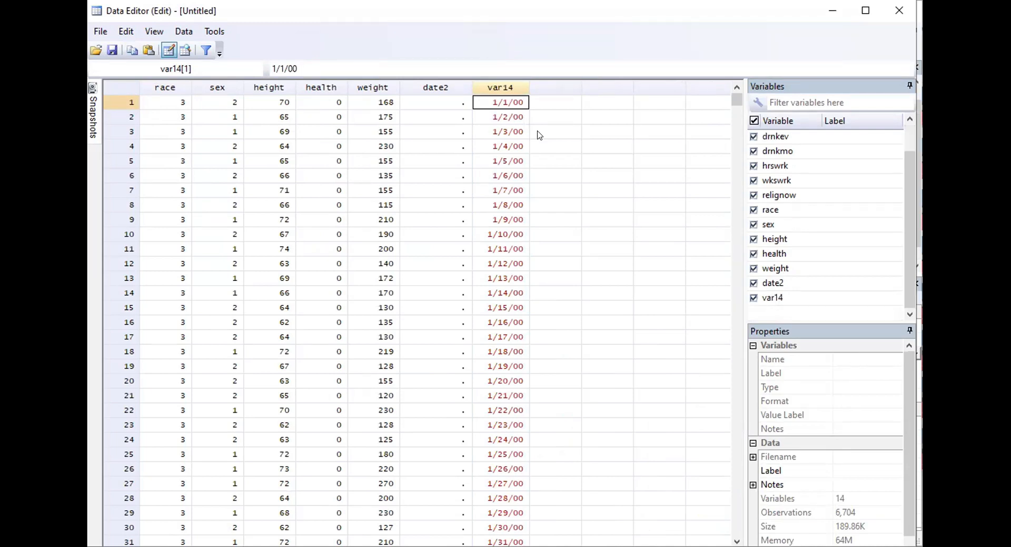
key("Tab")
key("Tab")
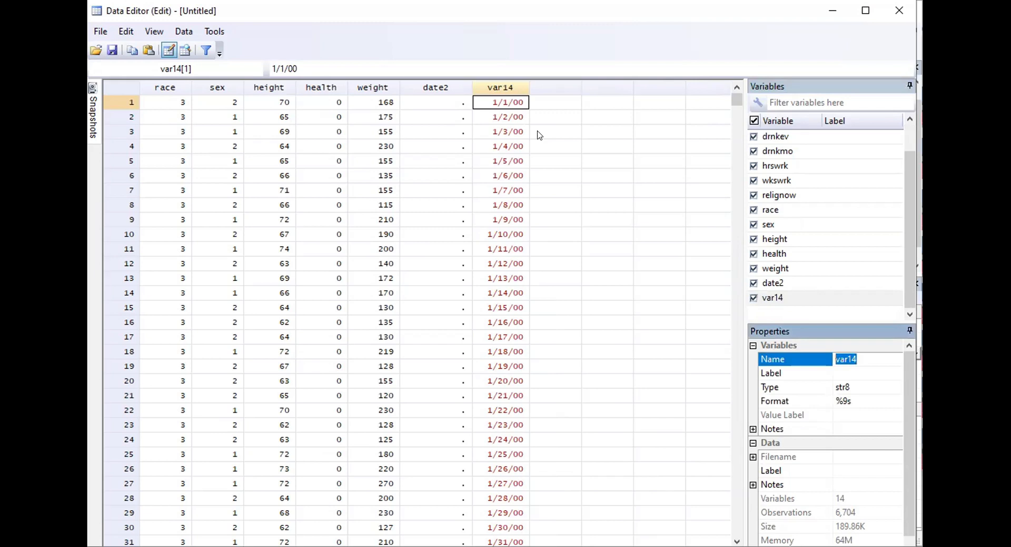
type("Date")
key("Return")
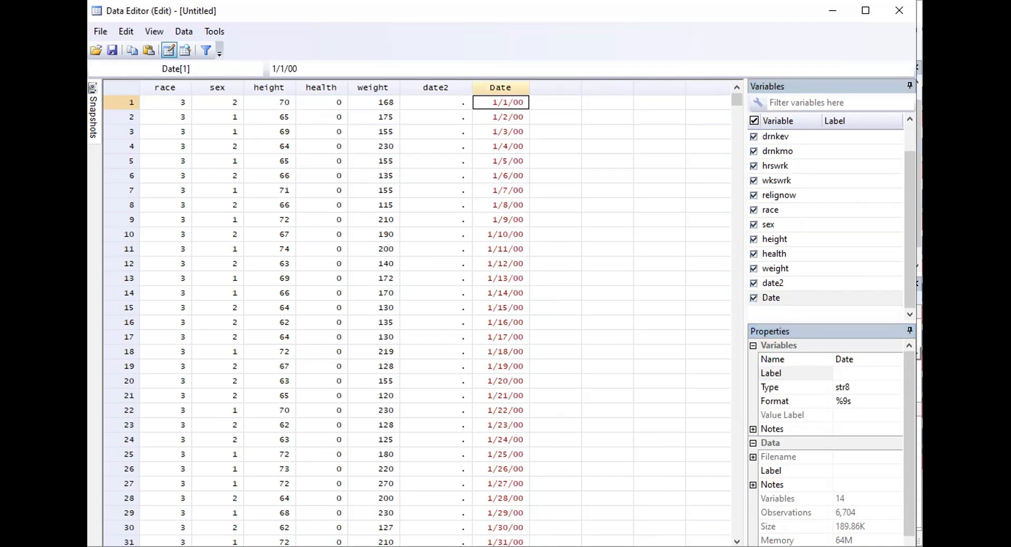
type("Date")
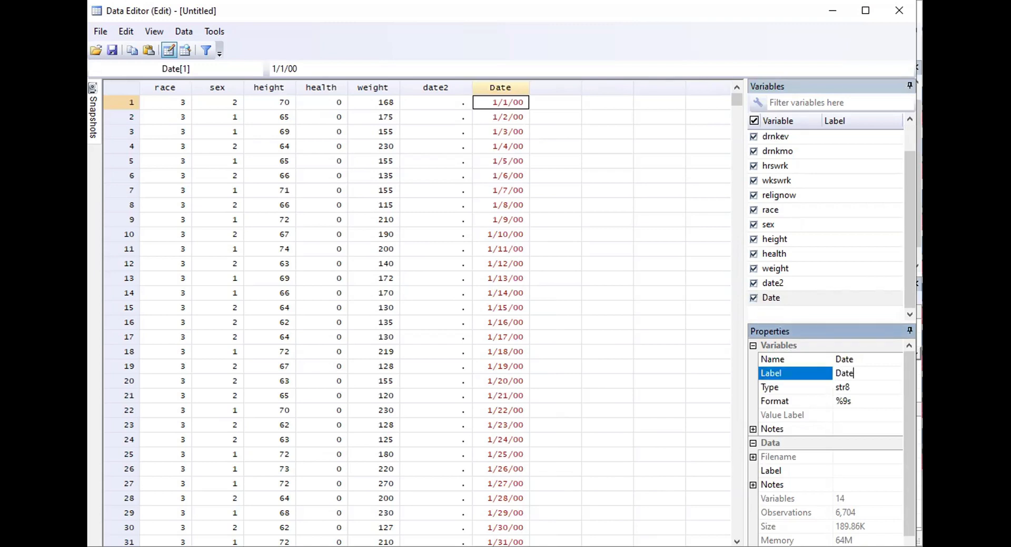
left_click(607, 293)
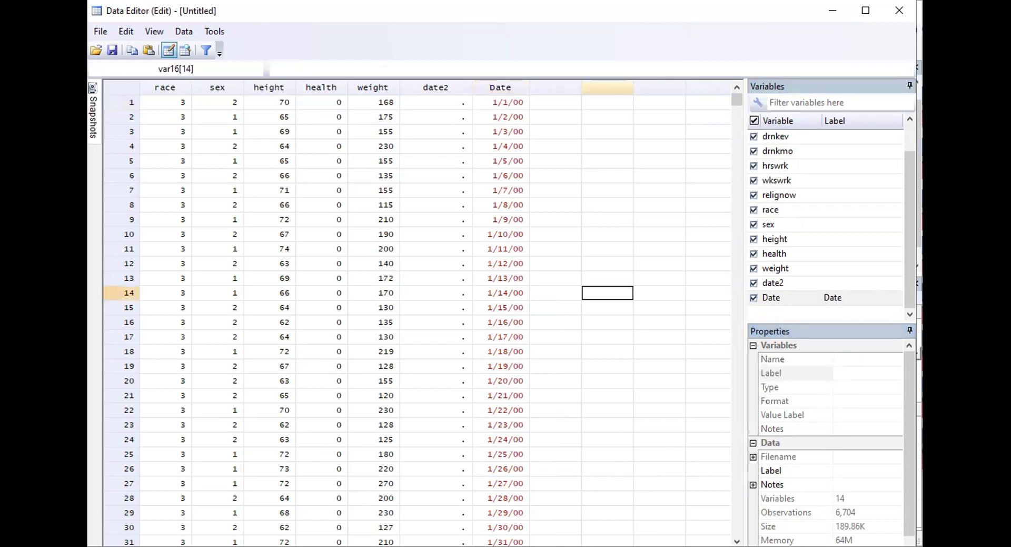
- Drop the date2 variable from the dataset and close the Data Editor
left_click(773, 283)
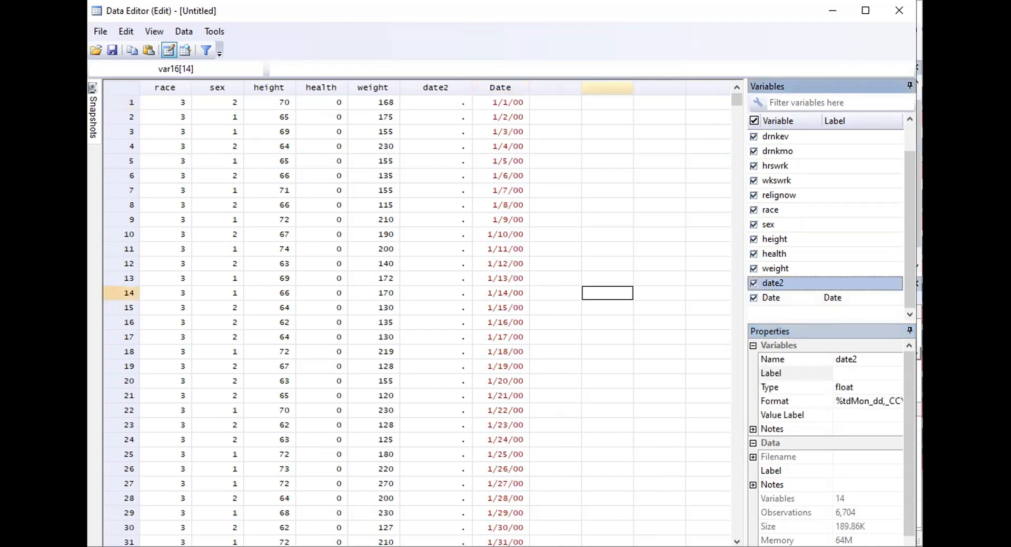
right_click(800, 281)
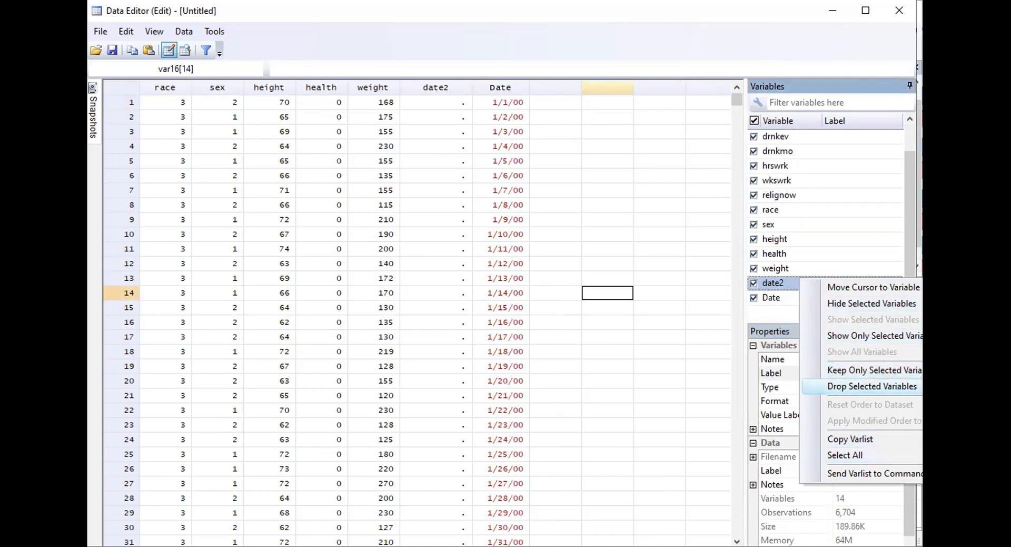
left_click(870, 386)
key("Return")
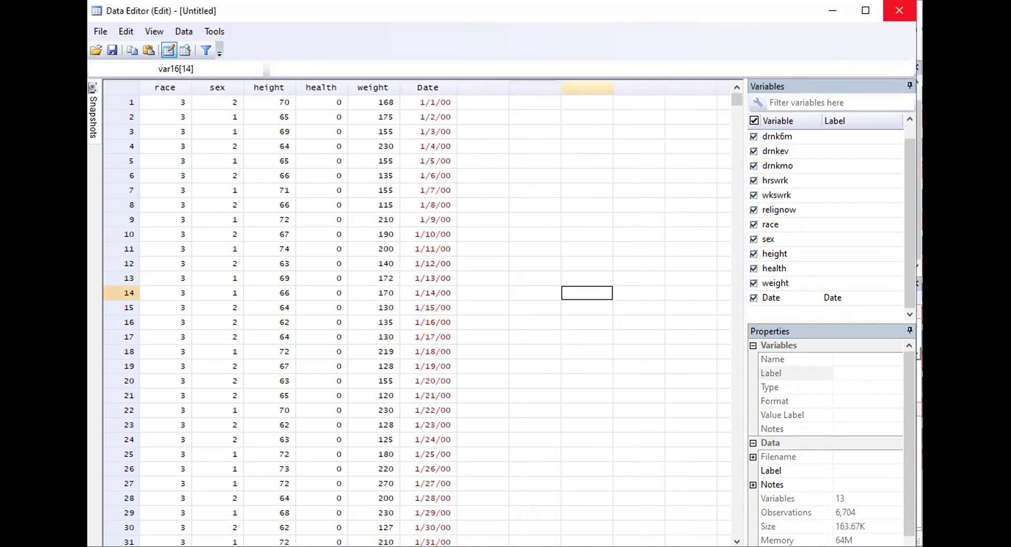
left_click(899, 11)
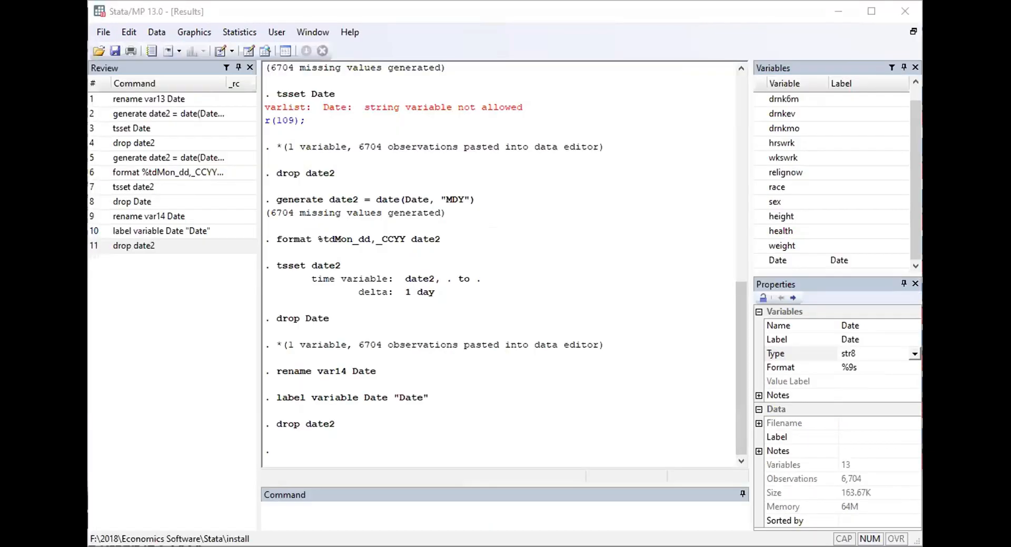
- Create a new float variable named date2 from the expression date(Date, "MDY")
left_click(376, 491)
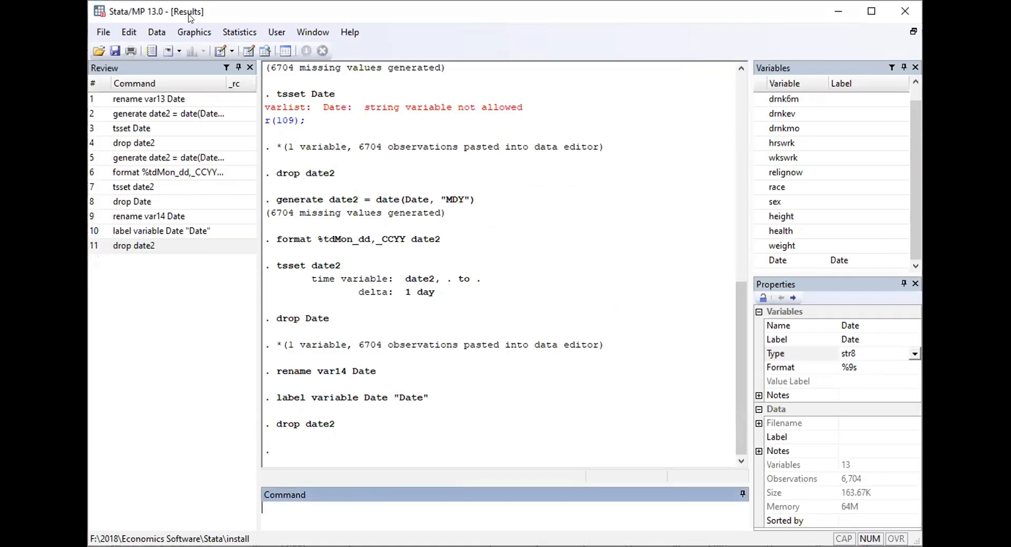
left_click(150, 32)
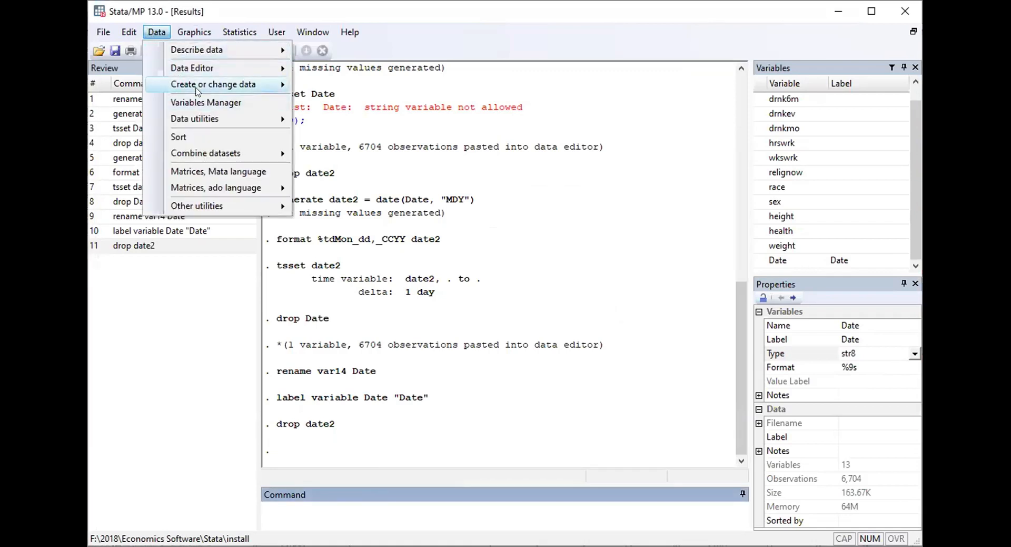
mouse_move(205, 88)
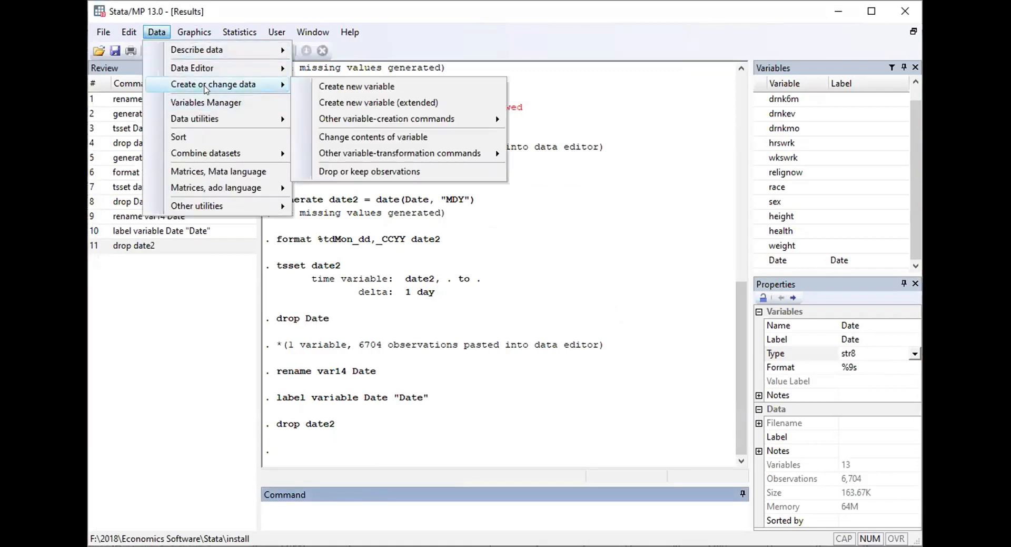
left_click(322, 86)
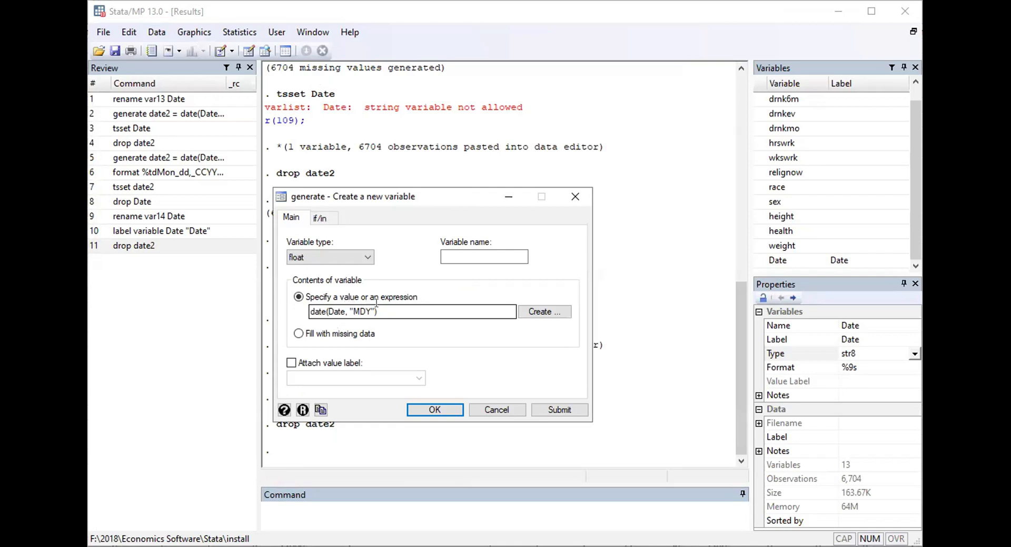
left_click(469, 254)
type("date2")
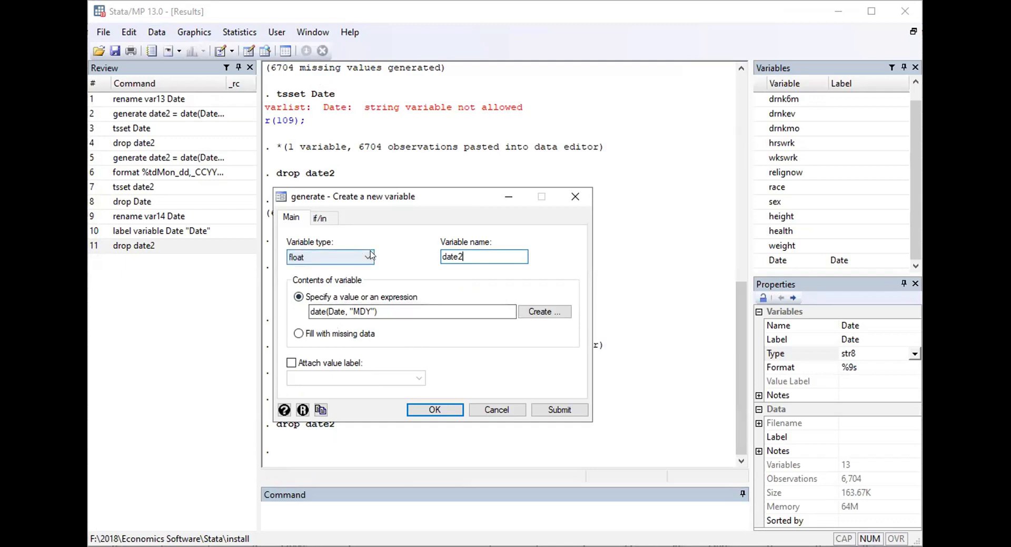
left_click(426, 410)
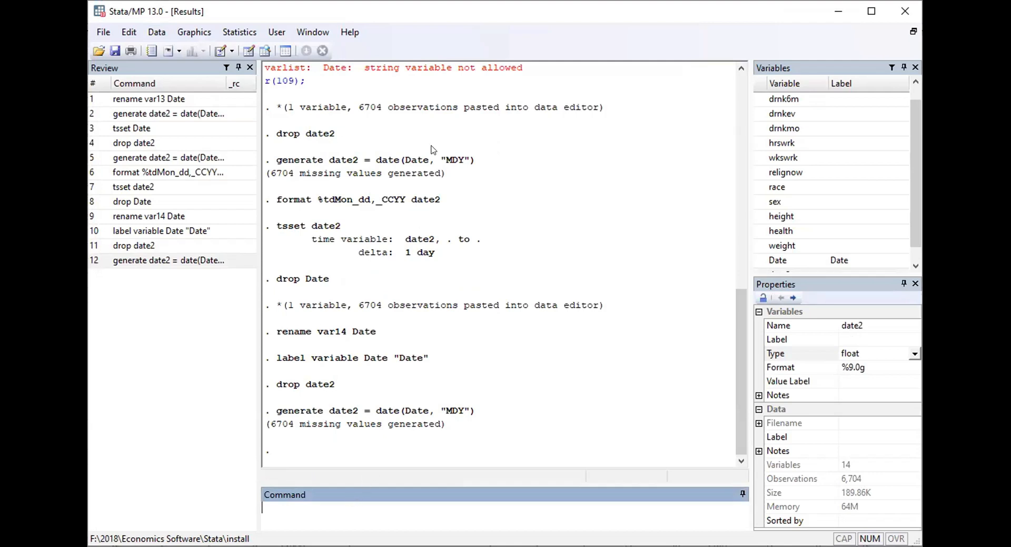
- Reopen the Data Editor in edit mode and give date2 the Daily format with the Apr 7, 2009 sample style
left_click(159, 33)
mouse_move(200, 66)
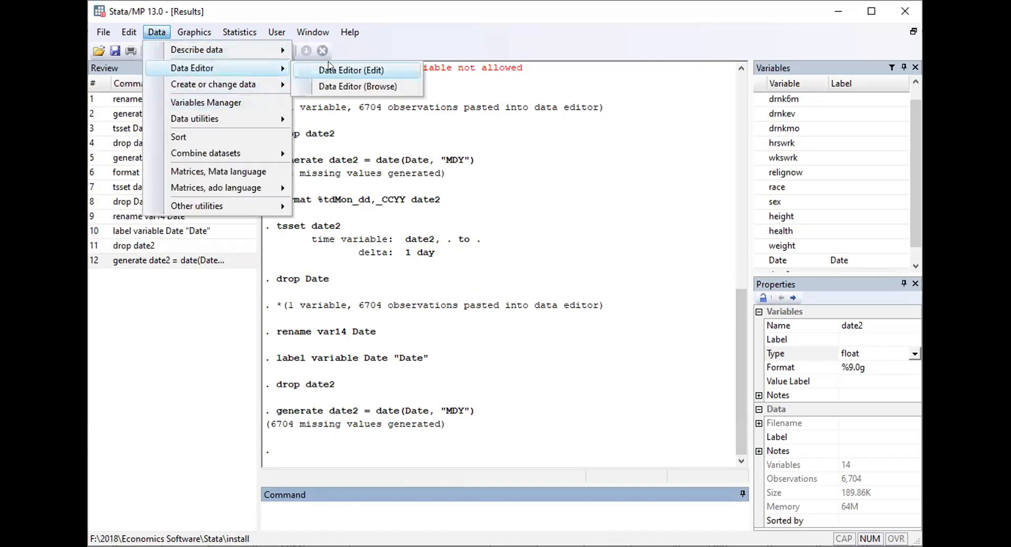
left_click(329, 67)
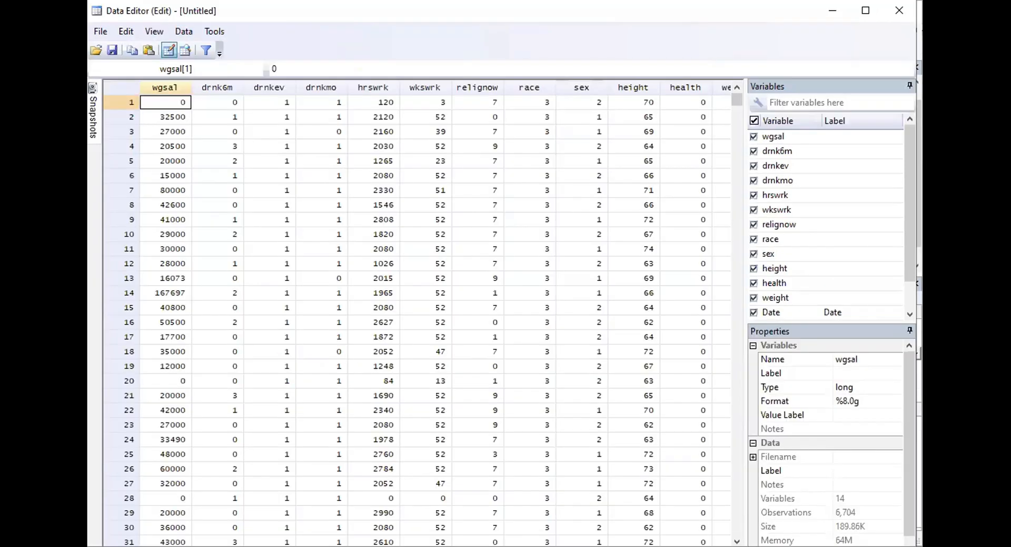
scroll(360, 113, "right", 10)
left_click(326, 107)
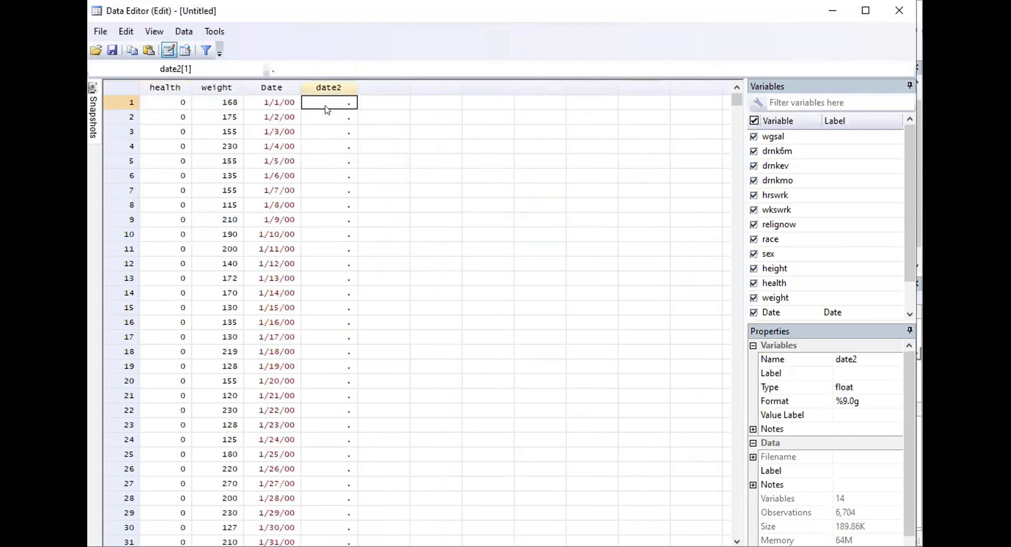
left_click(887, 405)
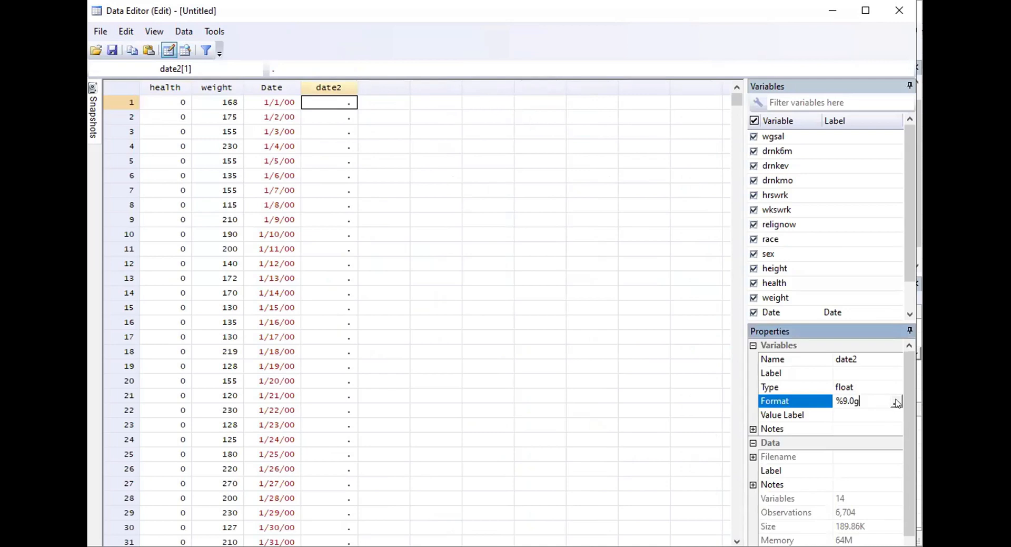
left_click(896, 402)
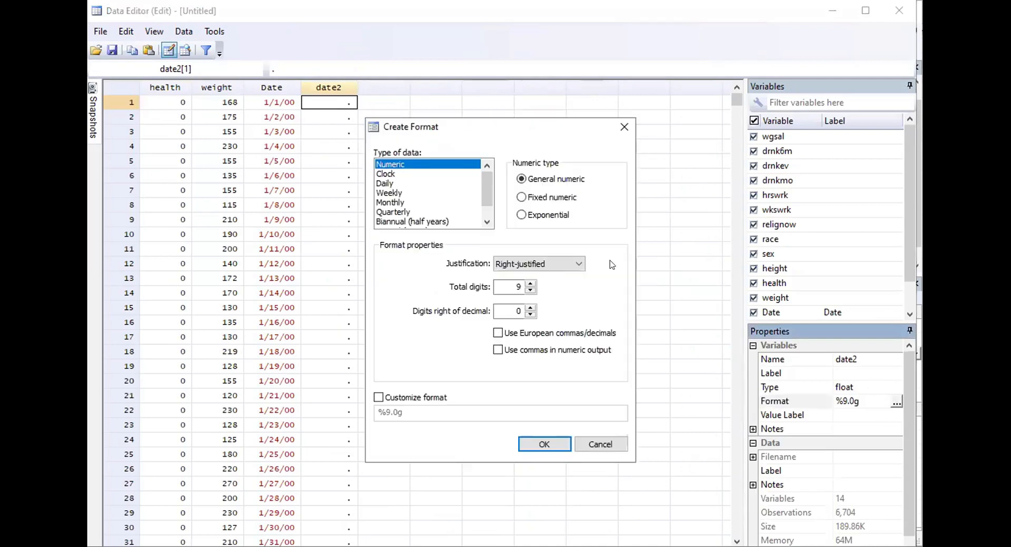
left_click(435, 193)
left_click(437, 184)
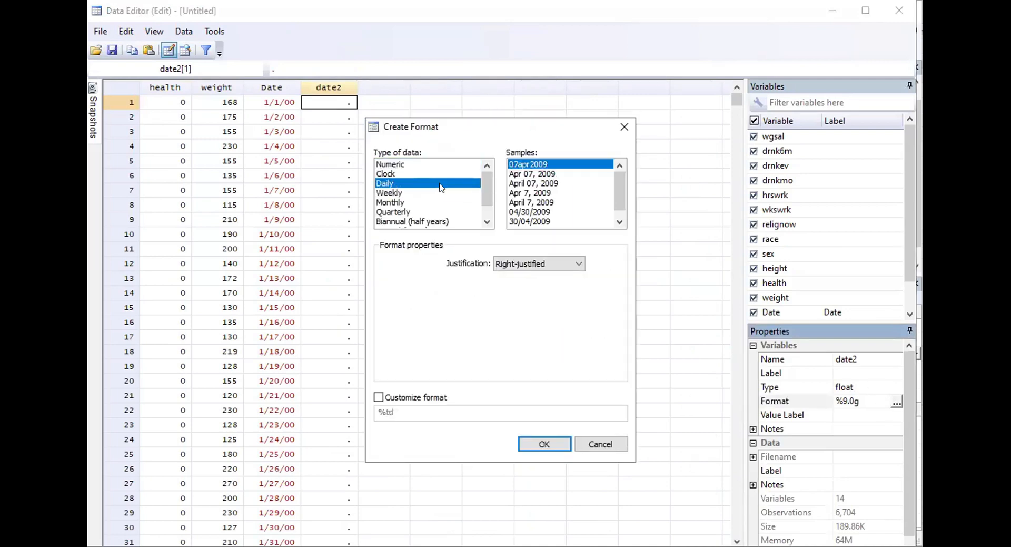
left_click(543, 193)
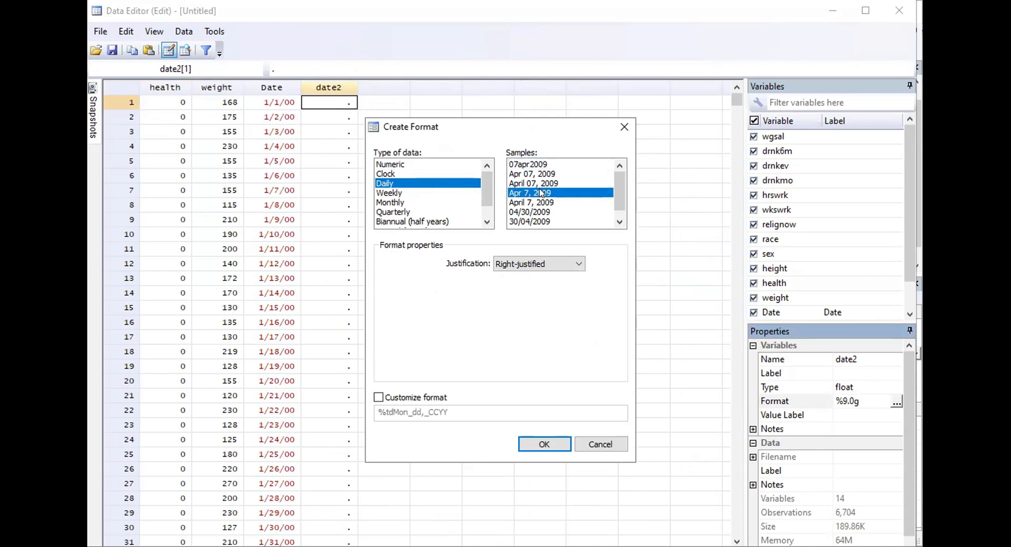
left_click(543, 443)
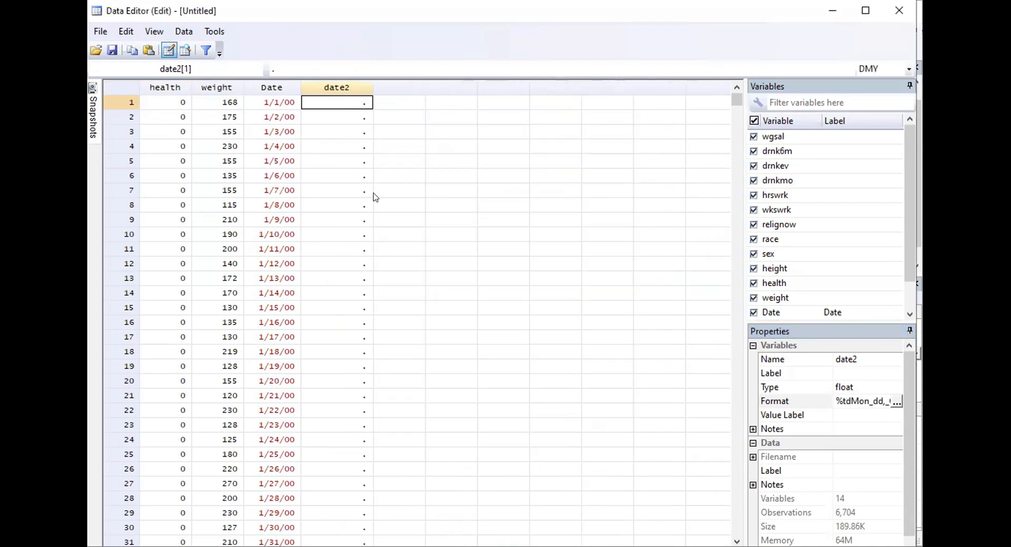
- Close the Data Editor and declare date2 as the time variable with the command tsset date2
left_click(898, 14)
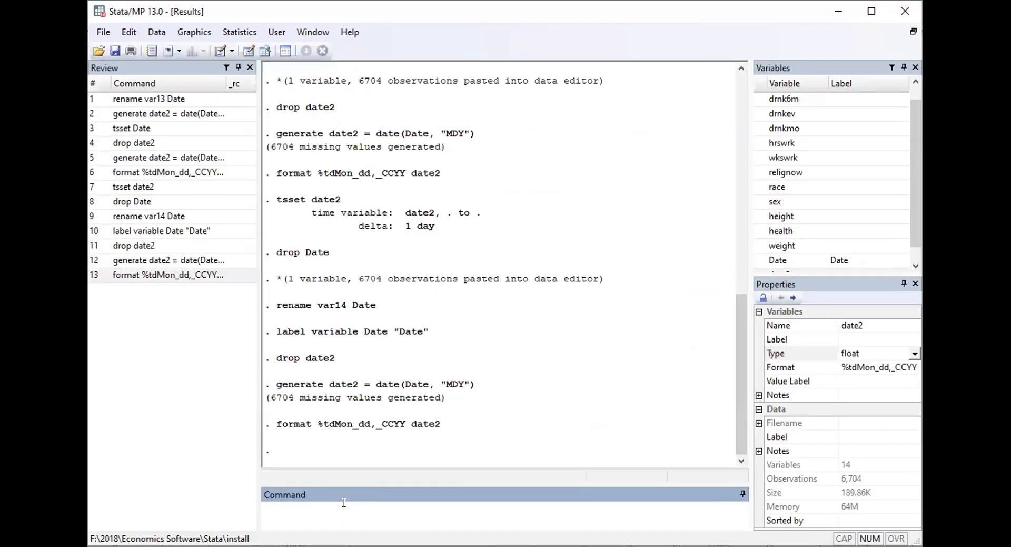
type("tsset date2")
key("Return")
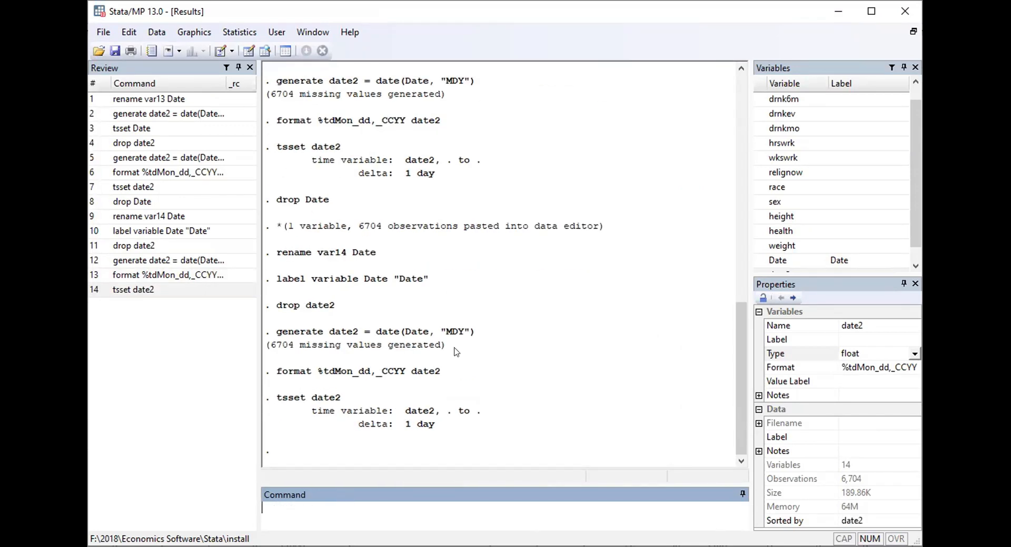
- Start a linear regression with hrswrk as the dependent variable
left_click(232, 32)
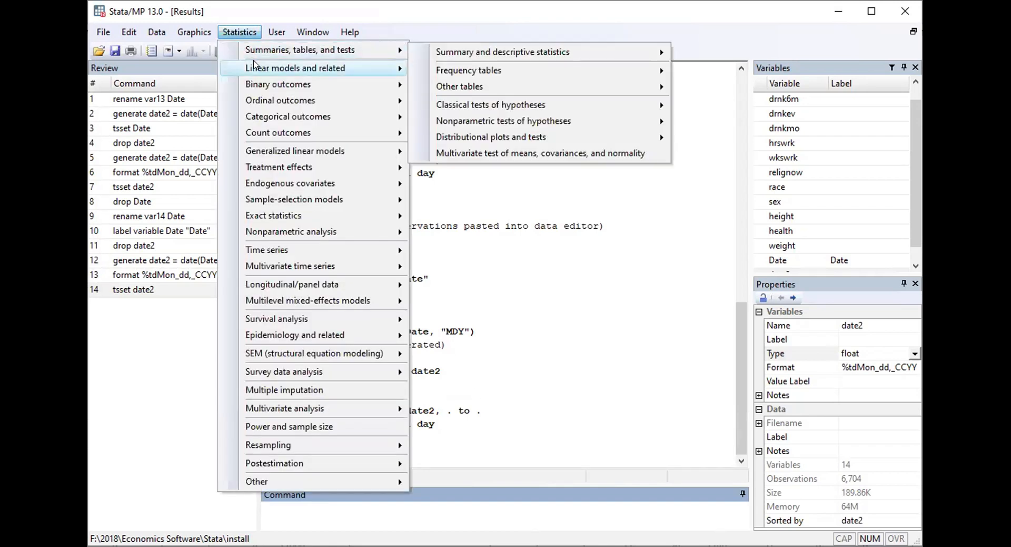
mouse_move(255, 66)
left_click(445, 68)
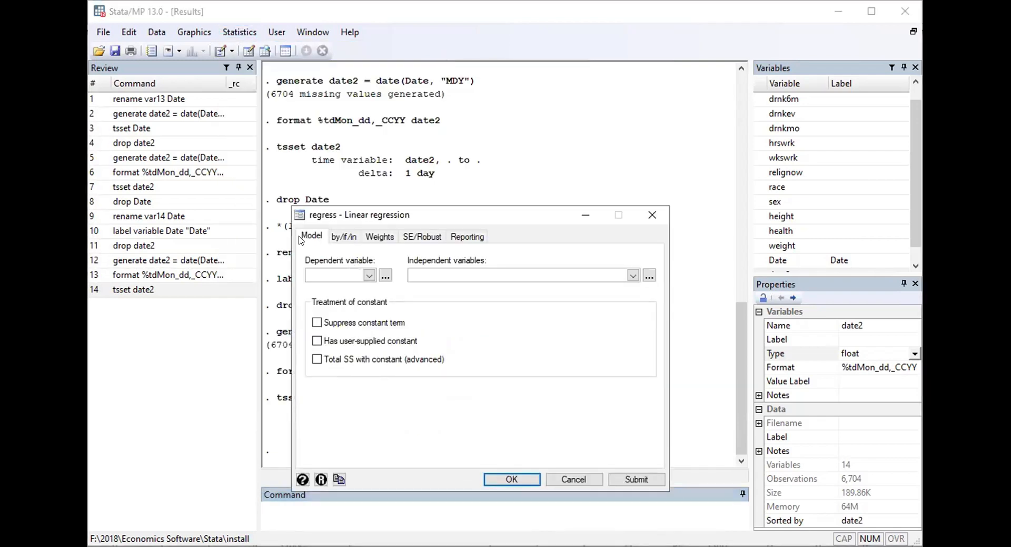
left_click(367, 275)
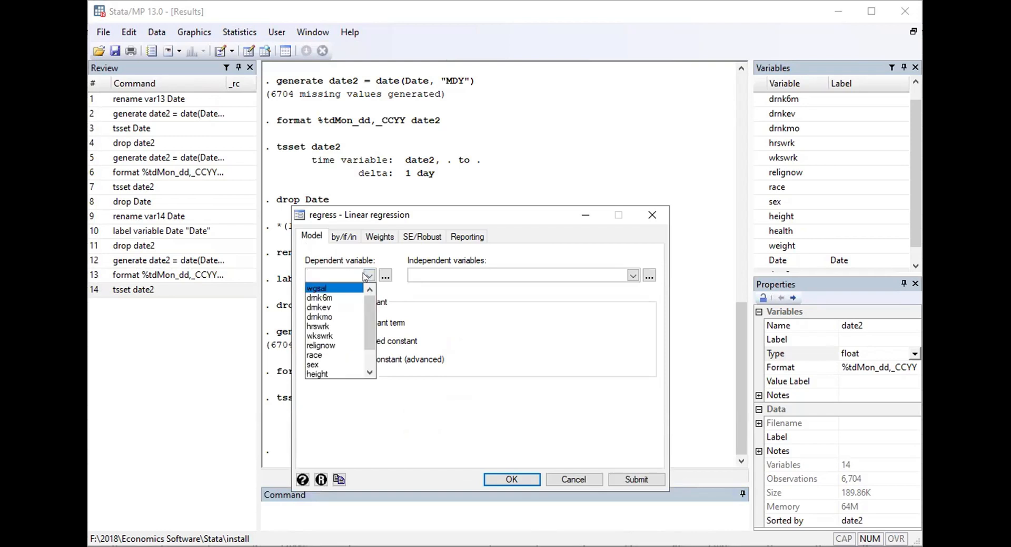
left_click(325, 326)
- Add drnk6m, relignow, race, sex and height as independent variables and run the regression
left_click(485, 275)
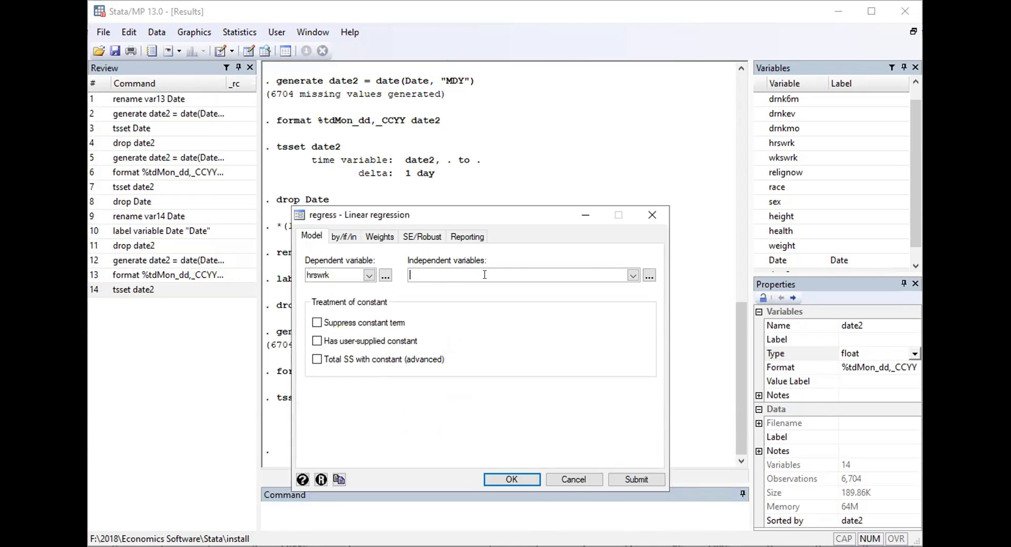
left_click(633, 274)
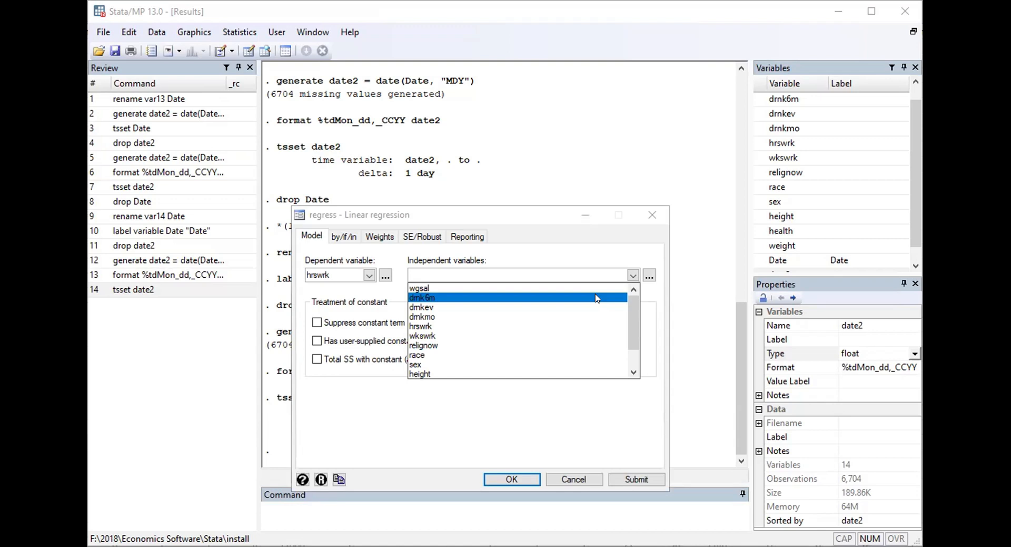
left_click(597, 297)
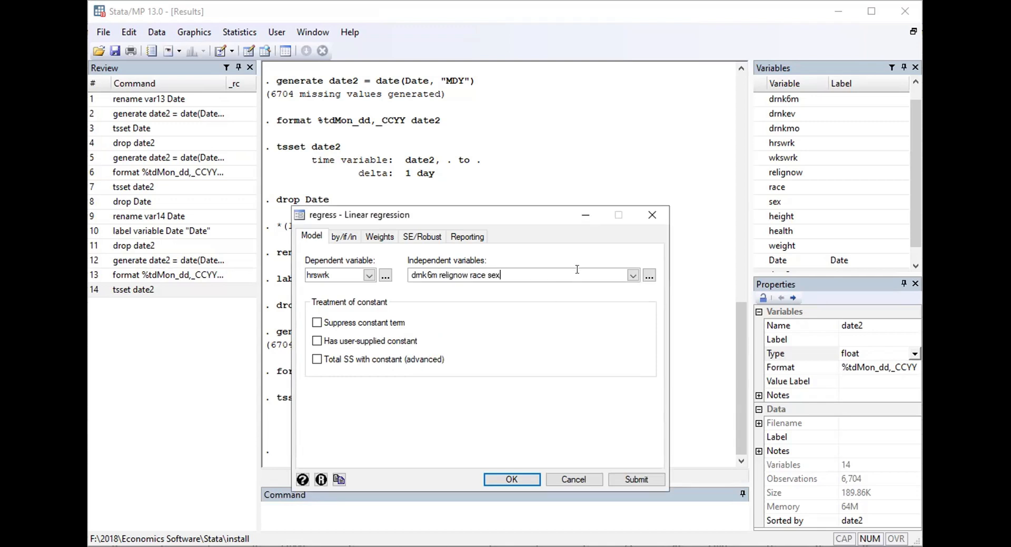
left_click(633, 275)
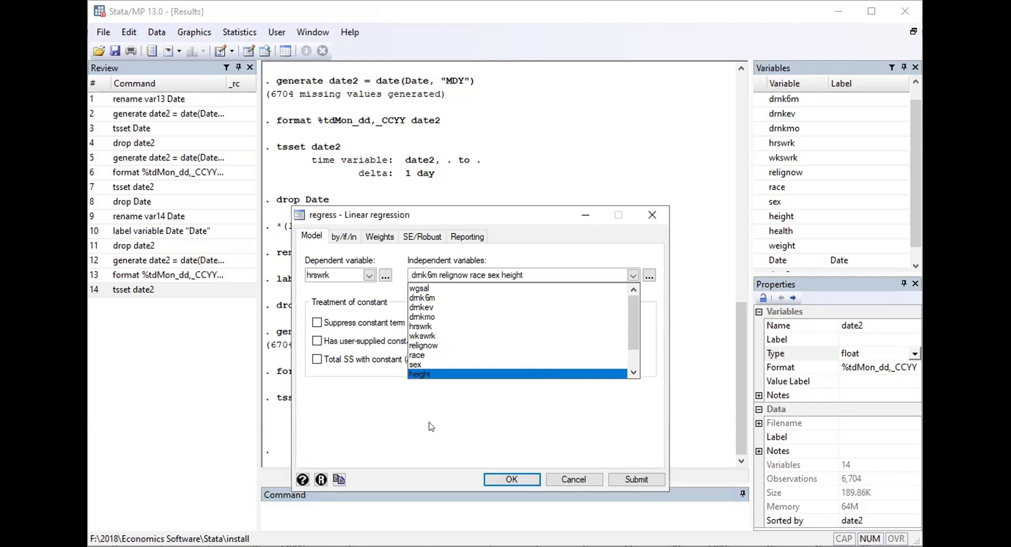
left_click(542, 373)
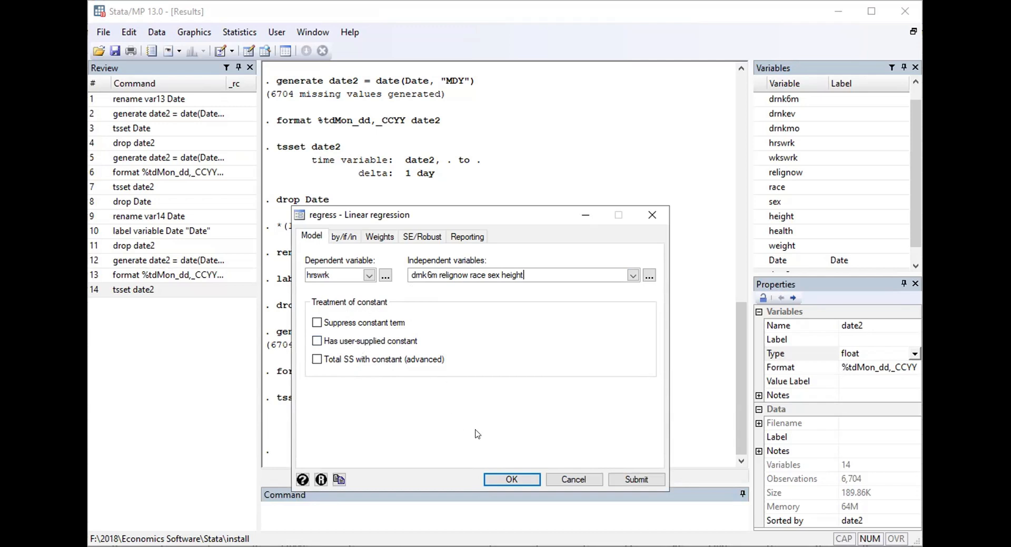
left_click(507, 479)
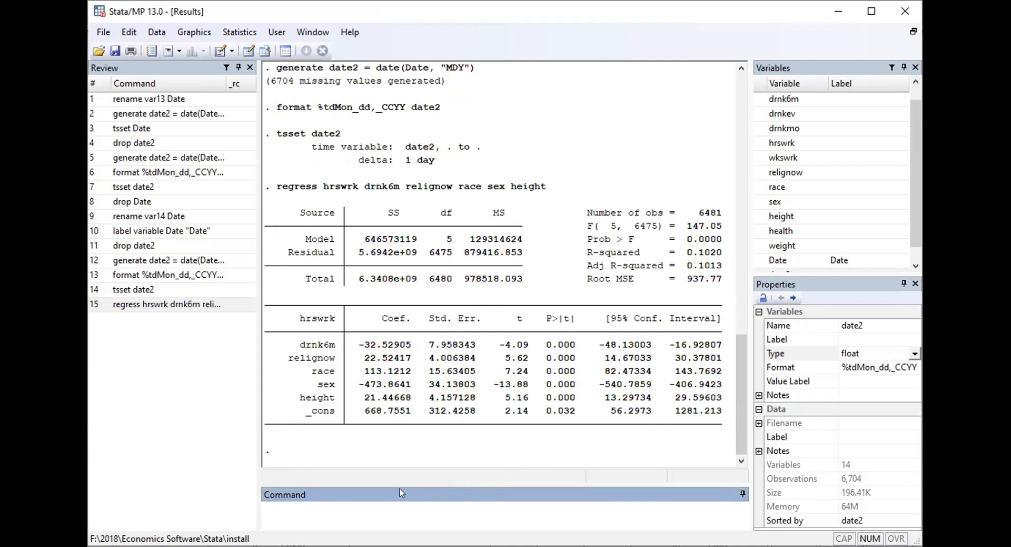
- Examine the R-squared, adjusted R-squared and Root MSE values in the hrswrk regression output
left_click(872, 10)
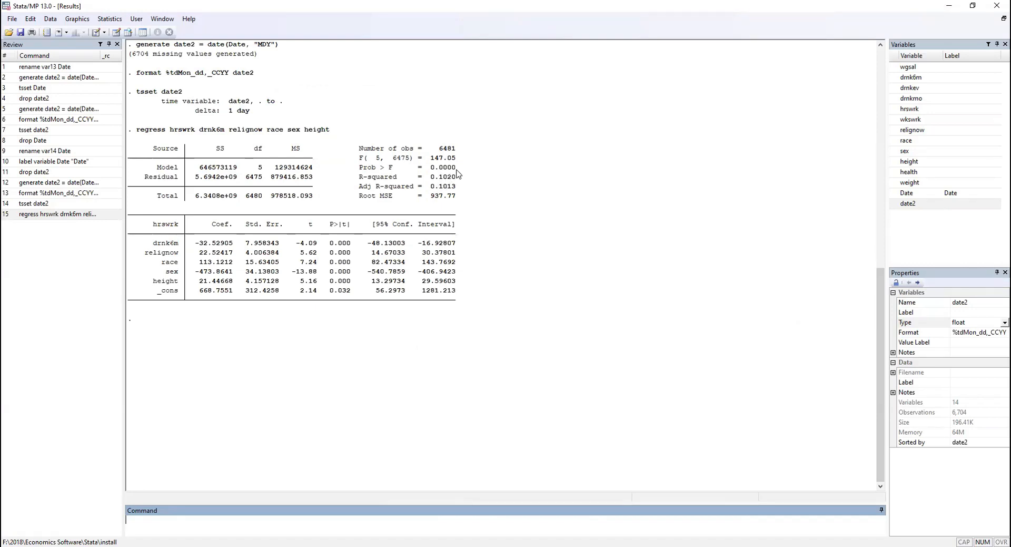
left_click_drag(431, 177, 460, 178)
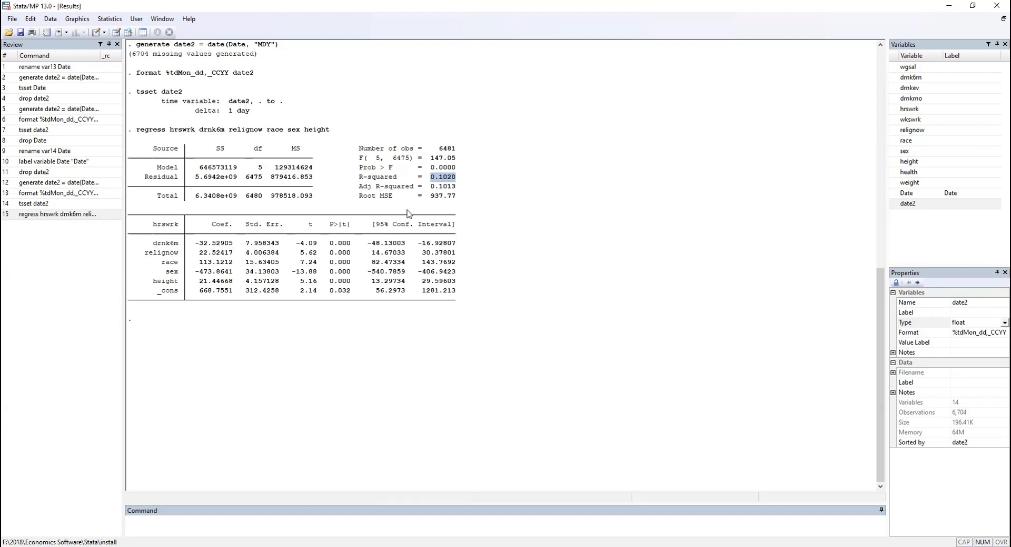
left_click_drag(431, 188, 456, 197)
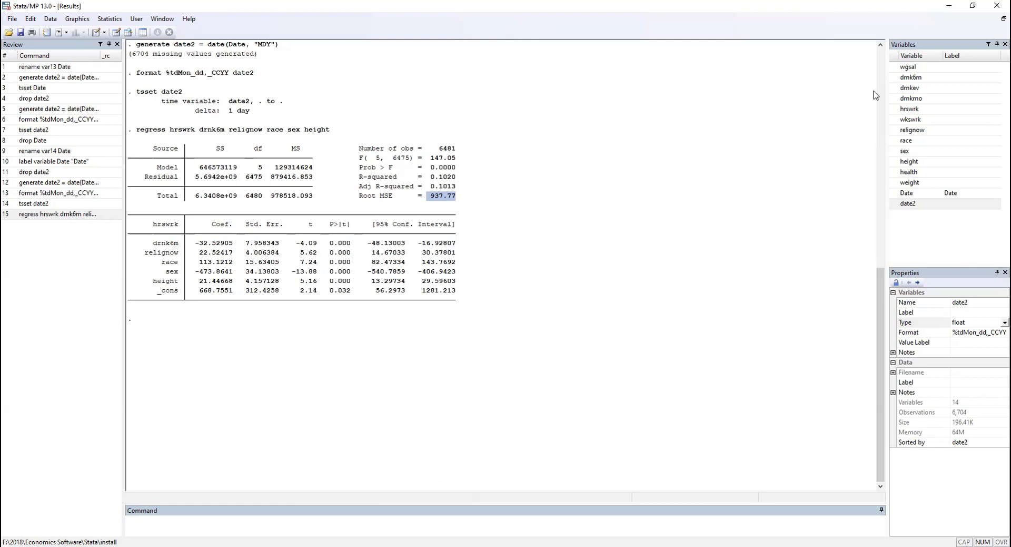
scroll(876, 95, "up", 3)
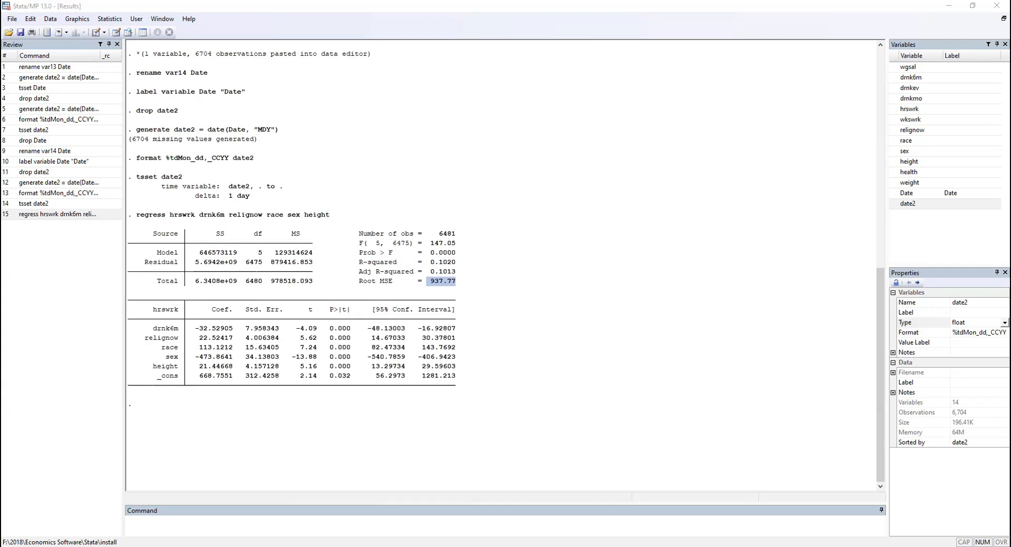
left_click(973, 6)
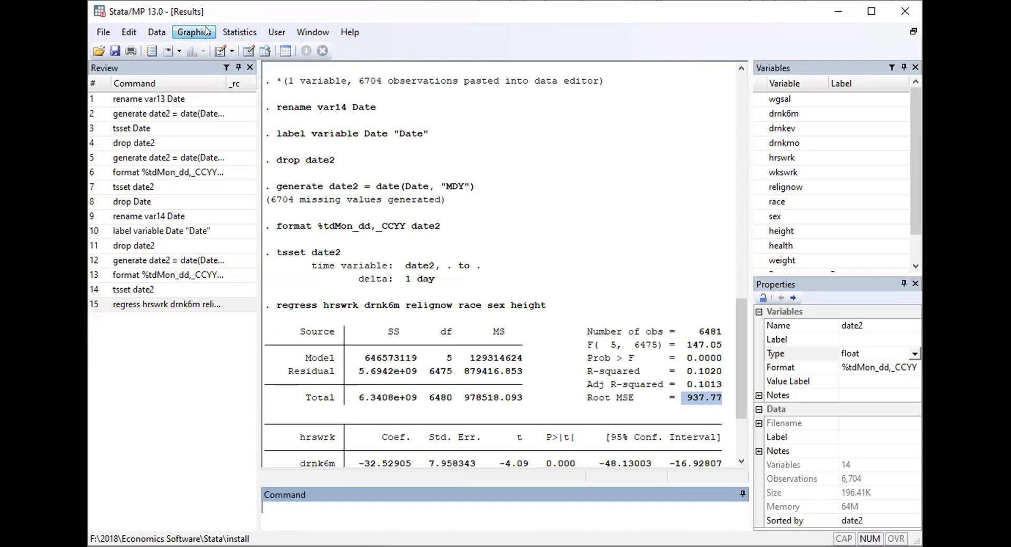
- Run the linear regression again with wkswrk as the dependent variable and the same independent variables
left_click(234, 32)
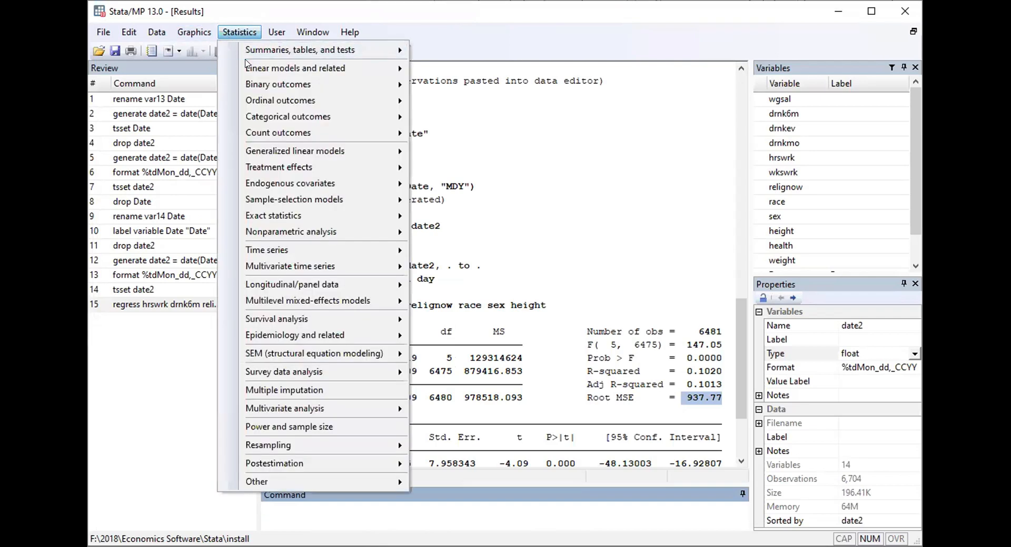
mouse_move(246, 67)
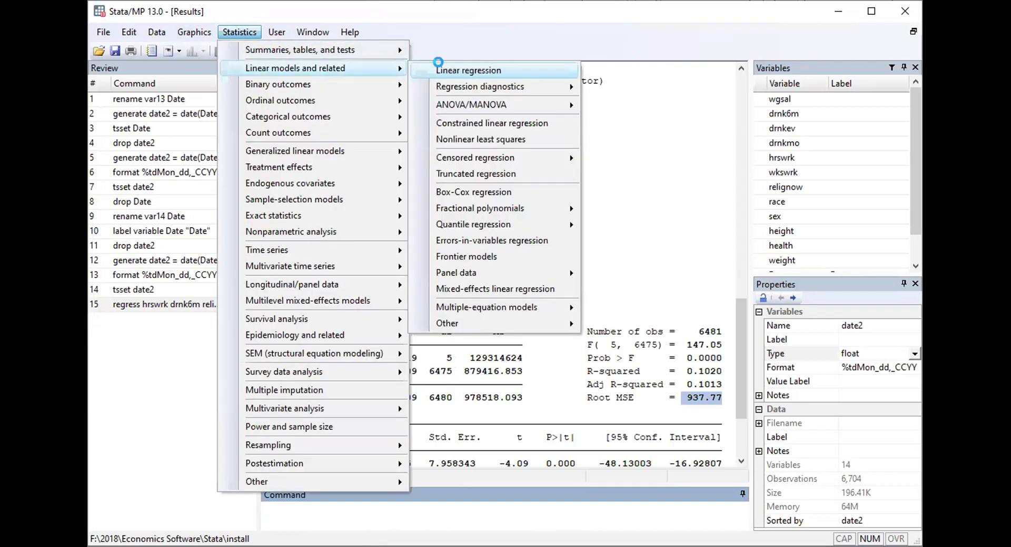
left_click(437, 68)
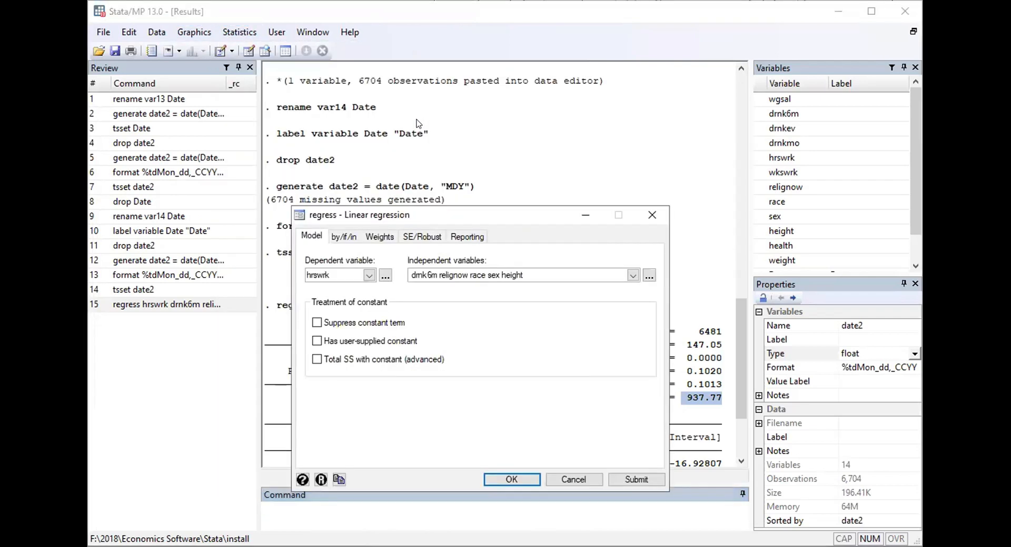
left_click(369, 275)
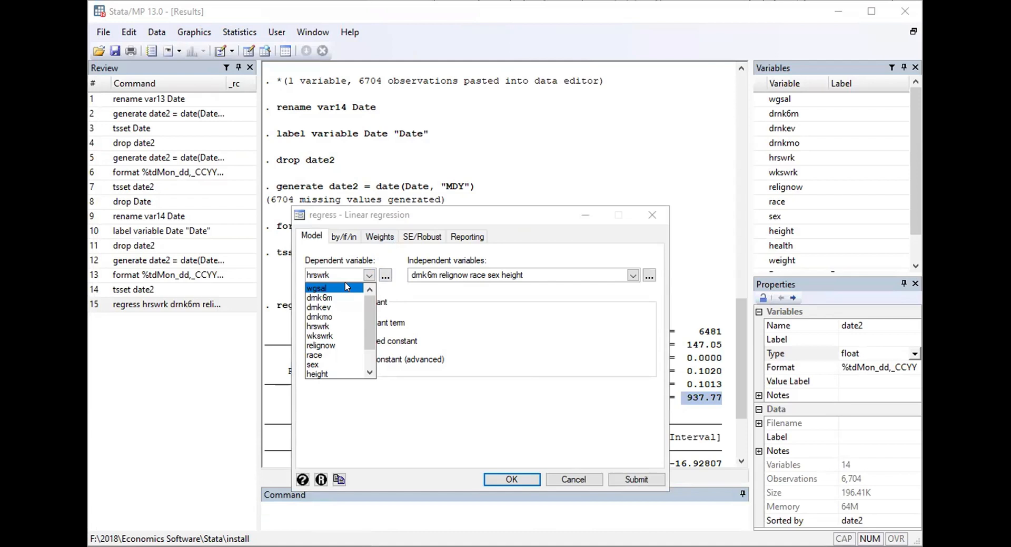
left_click(317, 337)
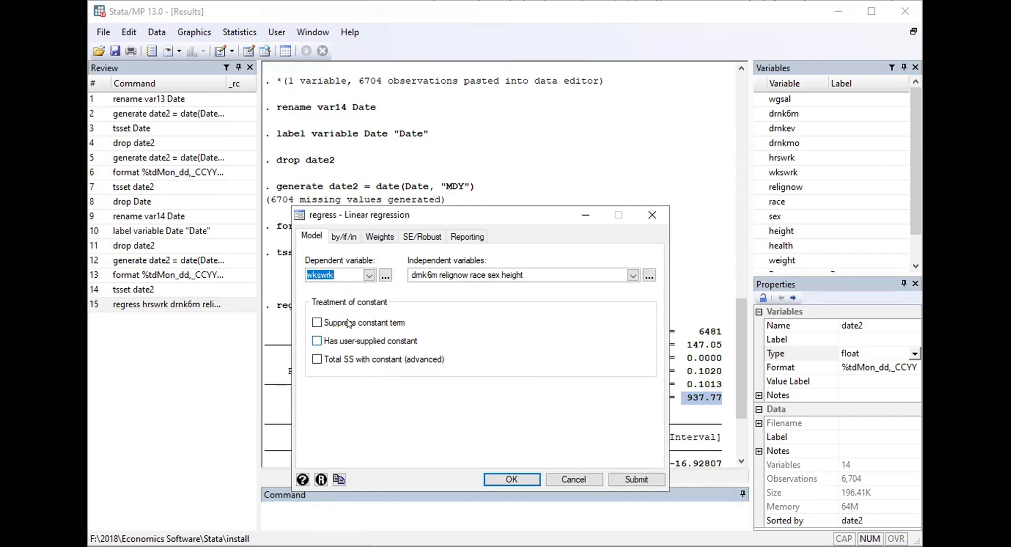
left_click(514, 479)
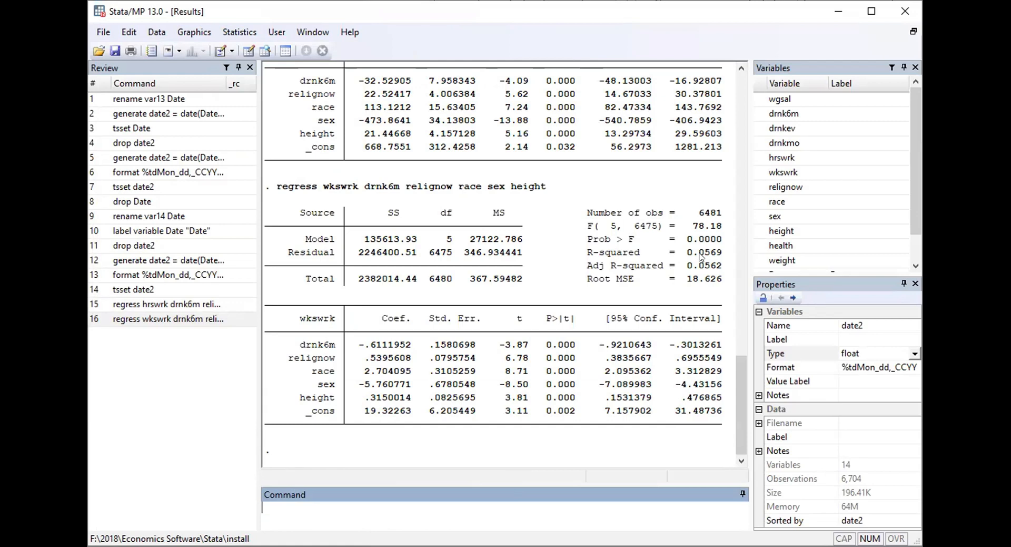
- Run another linear regression with wgsal as the dependent variable, keeping drnk6m, relignow, race, sex and height as independent variables
left_click(236, 33)
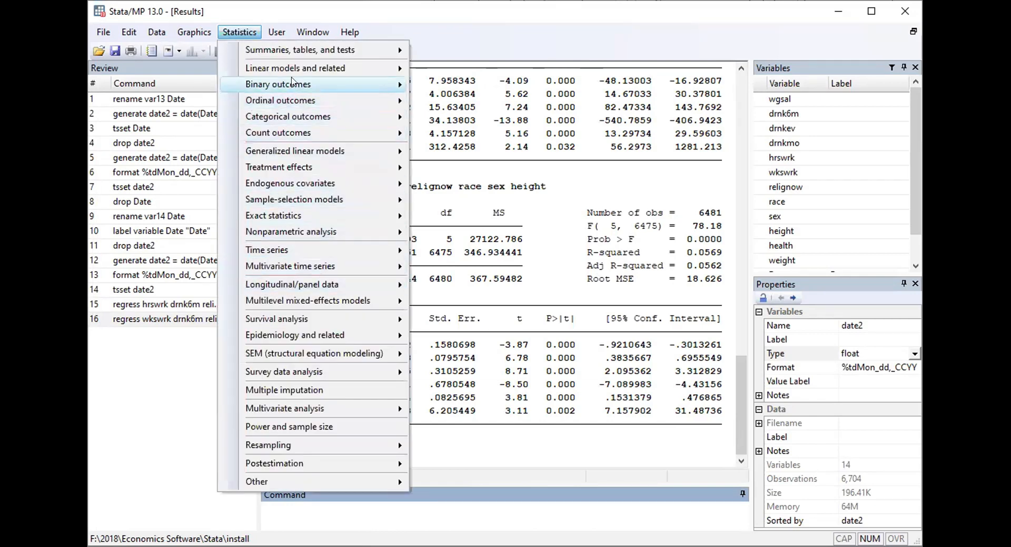
mouse_move(295, 73)
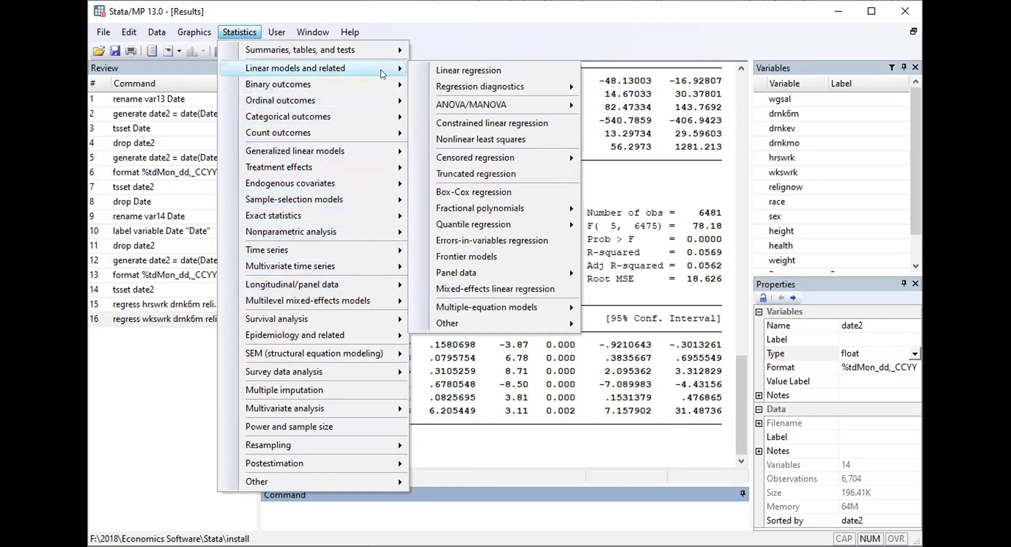
left_click(451, 71)
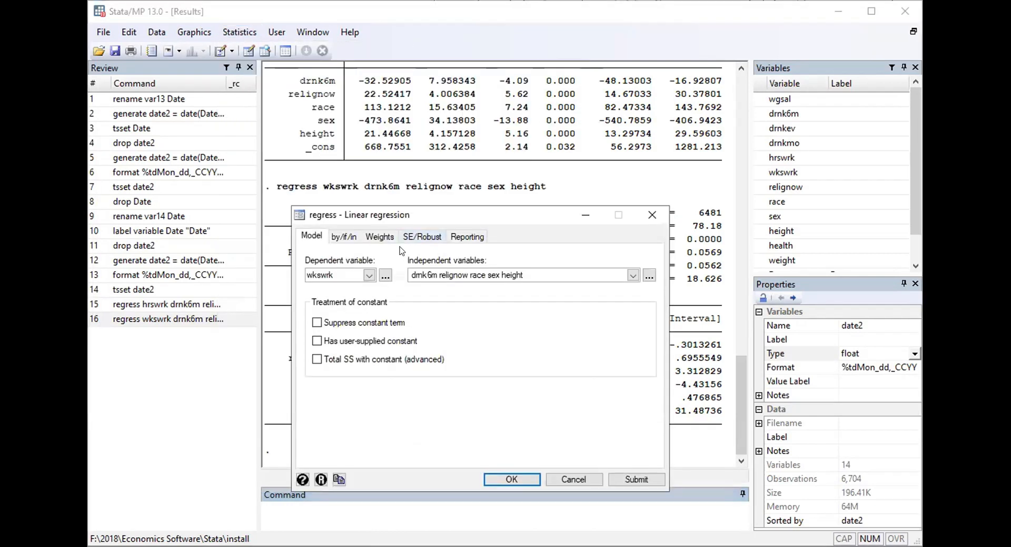
left_click(365, 276)
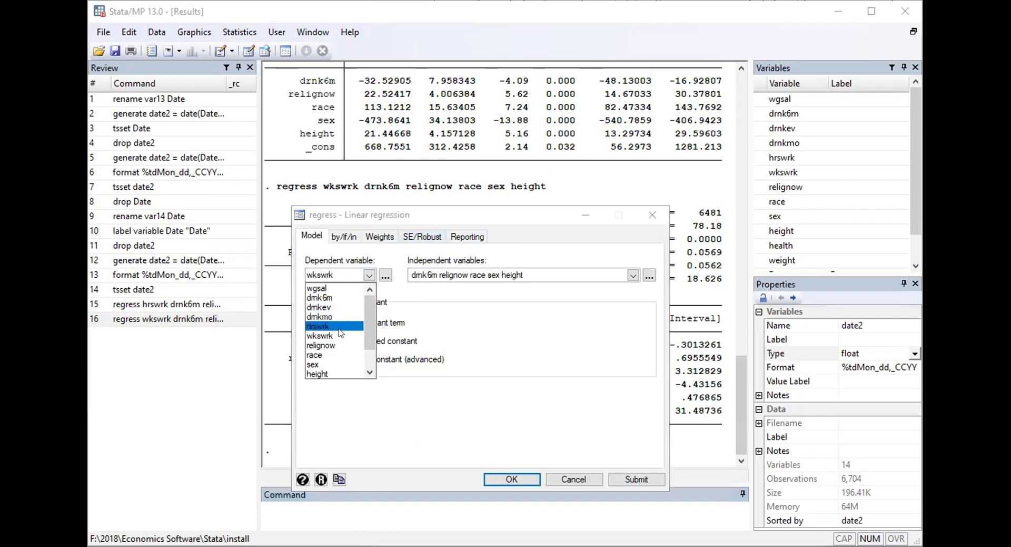
left_click(348, 289)
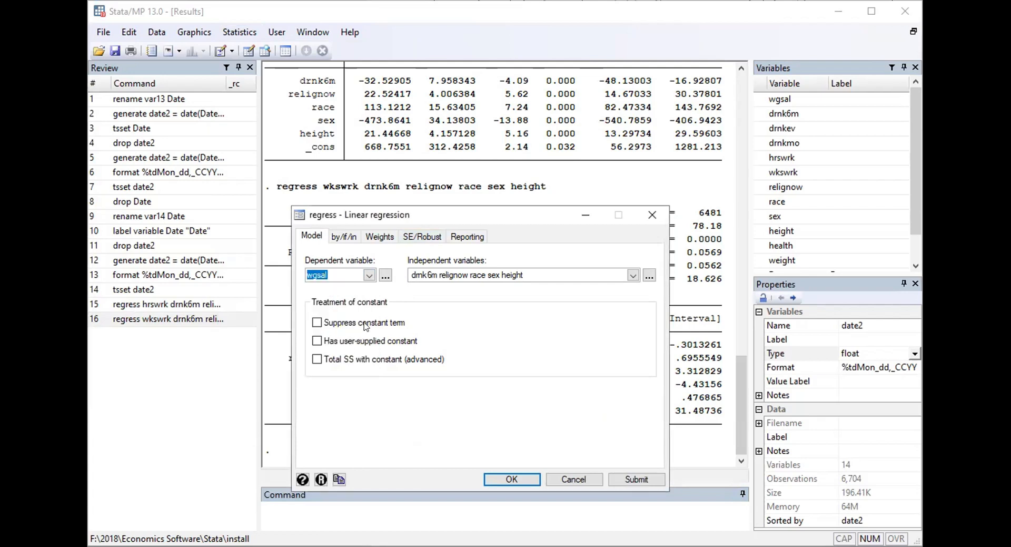
left_click(499, 477)
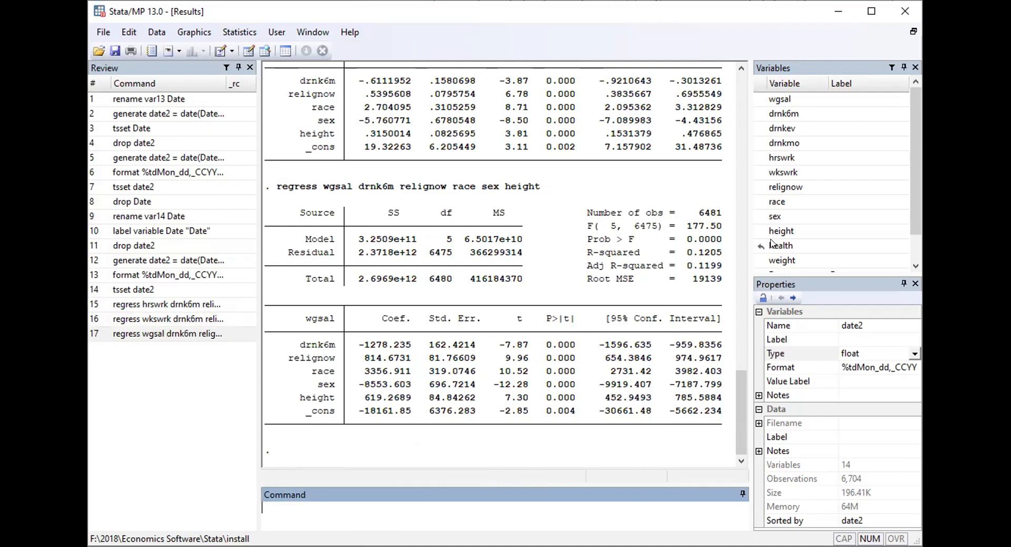
- Replace drnk6m with drnkev among the independent variables of the wgsal linear regression and run it
left_click(239, 32)
mouse_move(309, 69)
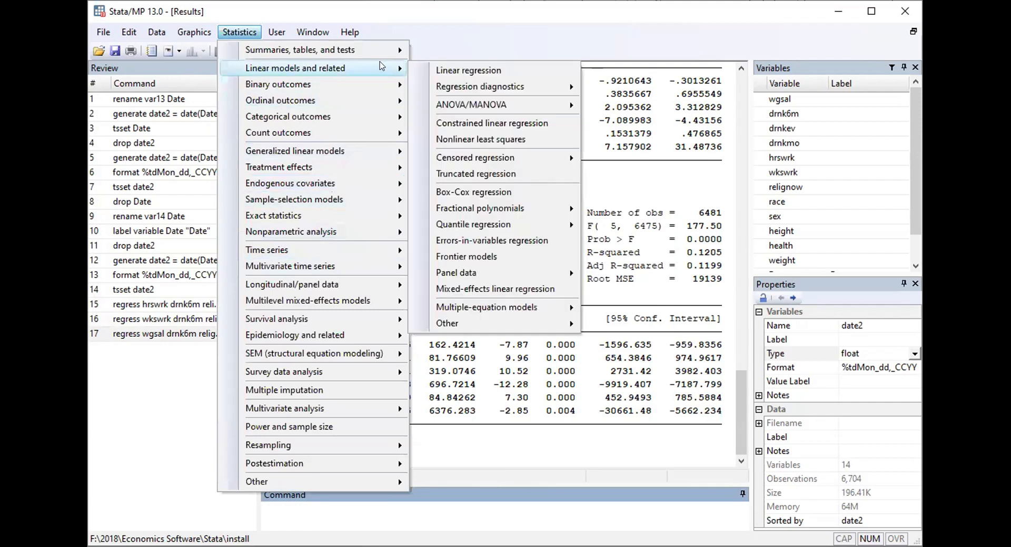
left_click(454, 70)
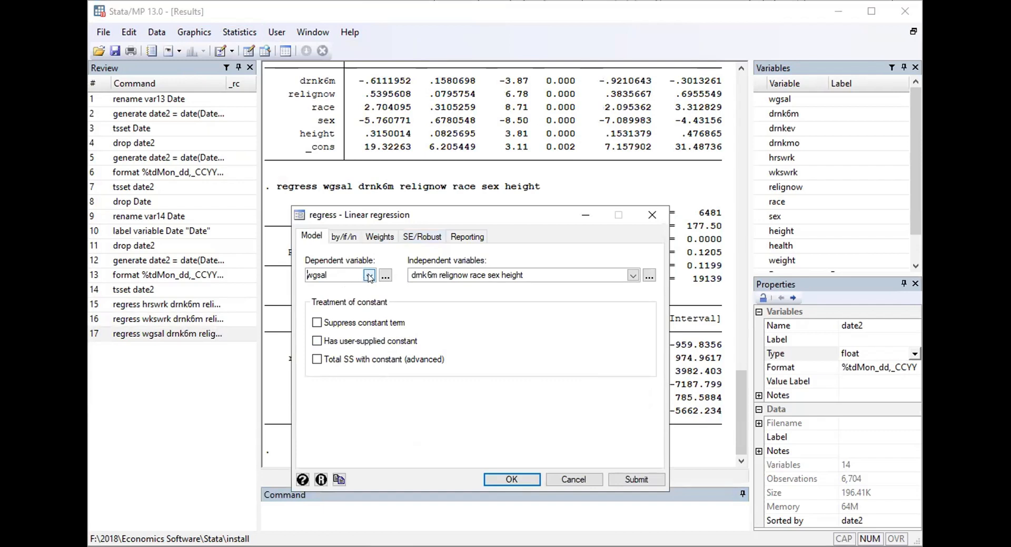
left_click(370, 275)
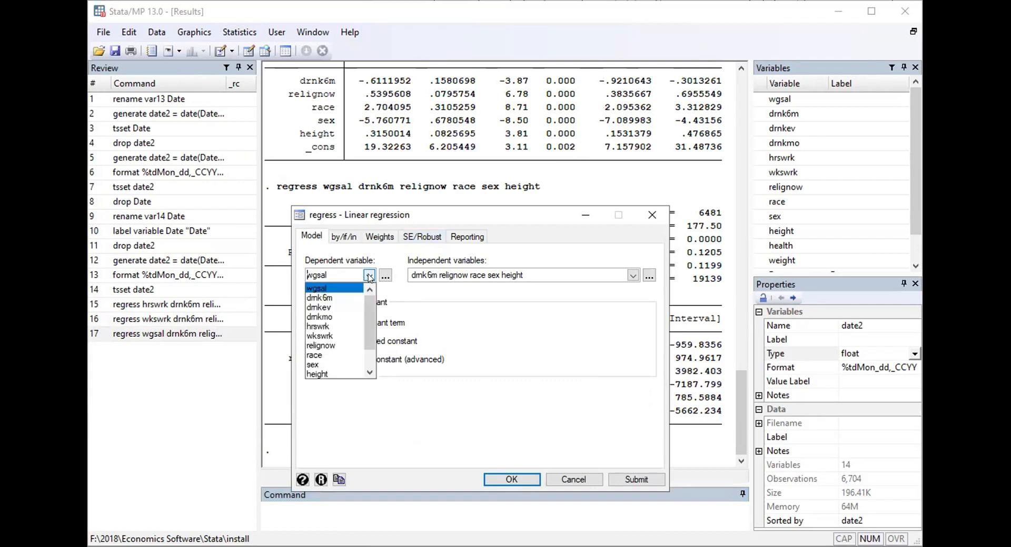
left_click(370, 277)
left_click_drag(438, 270, 399, 273)
key("Delete")
key("Delete")
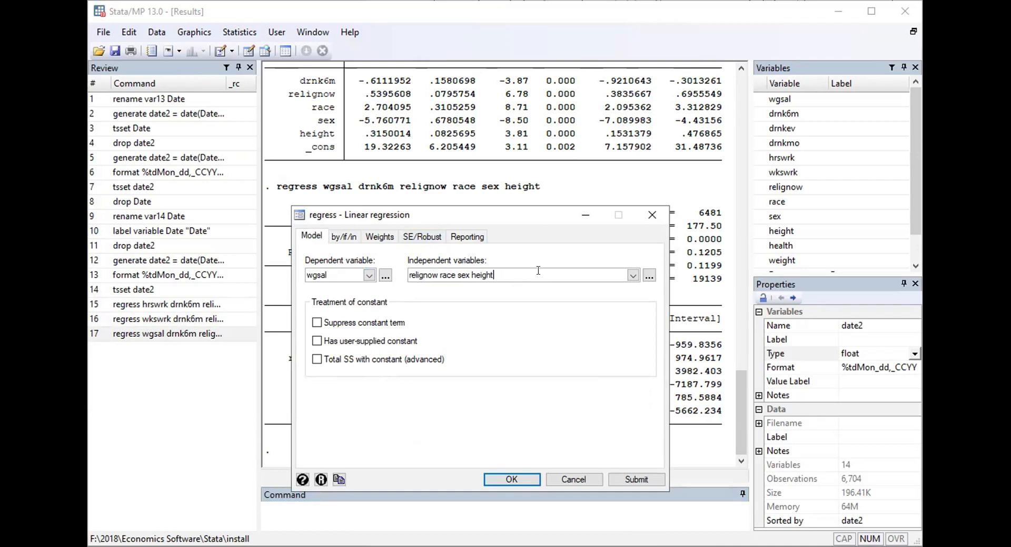
left_click(633, 275)
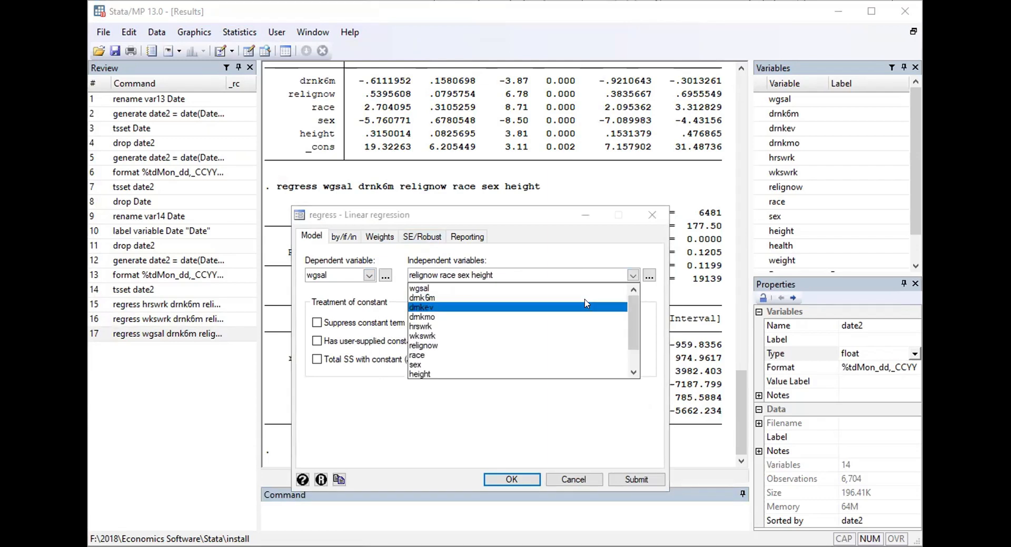
left_click(512, 480)
left_click(512, 480)
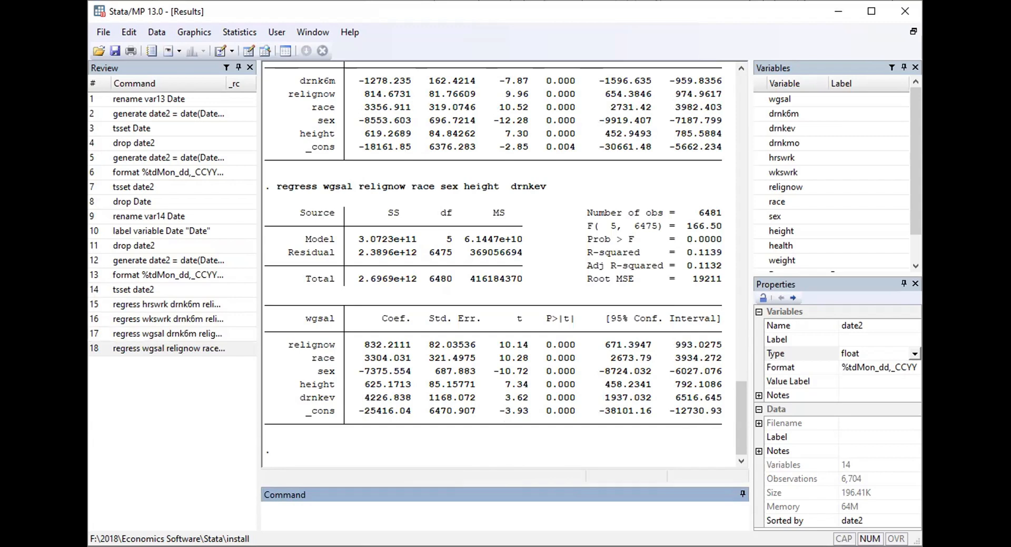
- Replace drnkev with drnkmo among the independent variables of the wgsal linear regression, run it and review the output
left_click(232, 33)
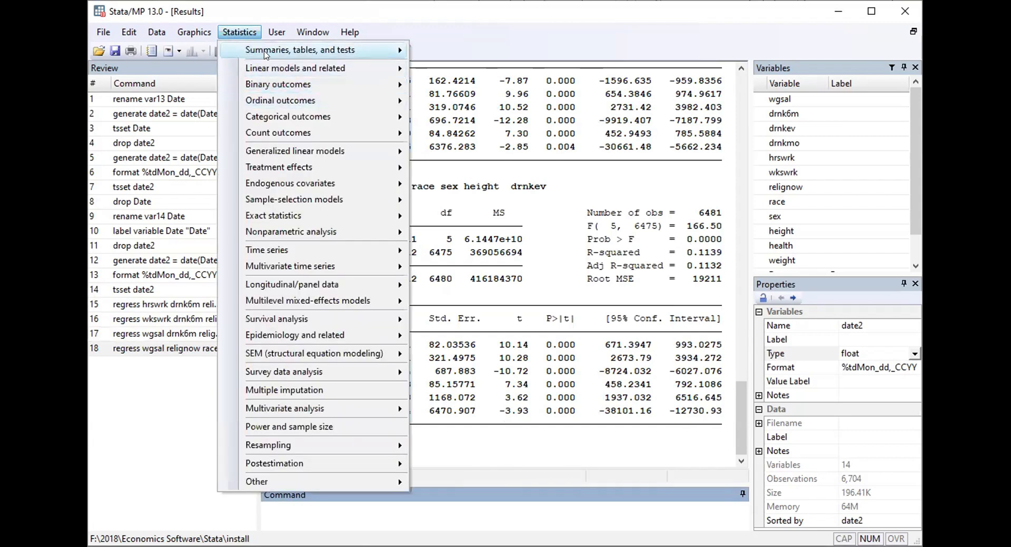
mouse_move(266, 53)
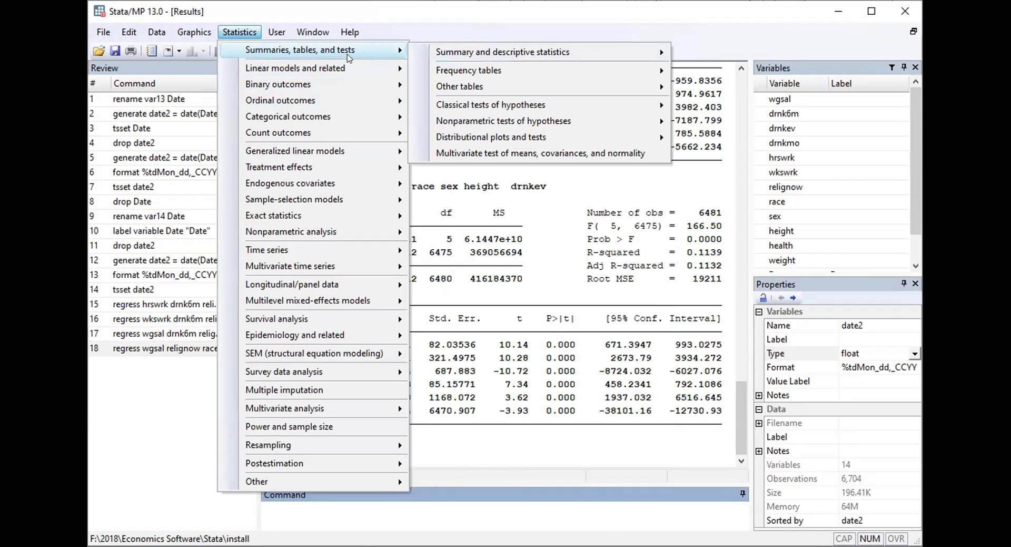
left_click(442, 68)
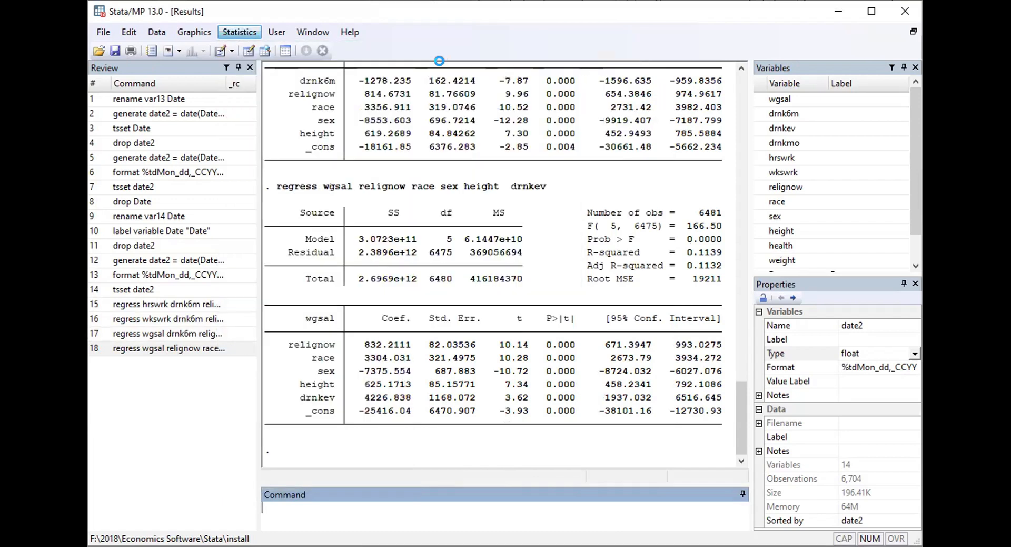
double_click(500, 275)
key("BackSpace")
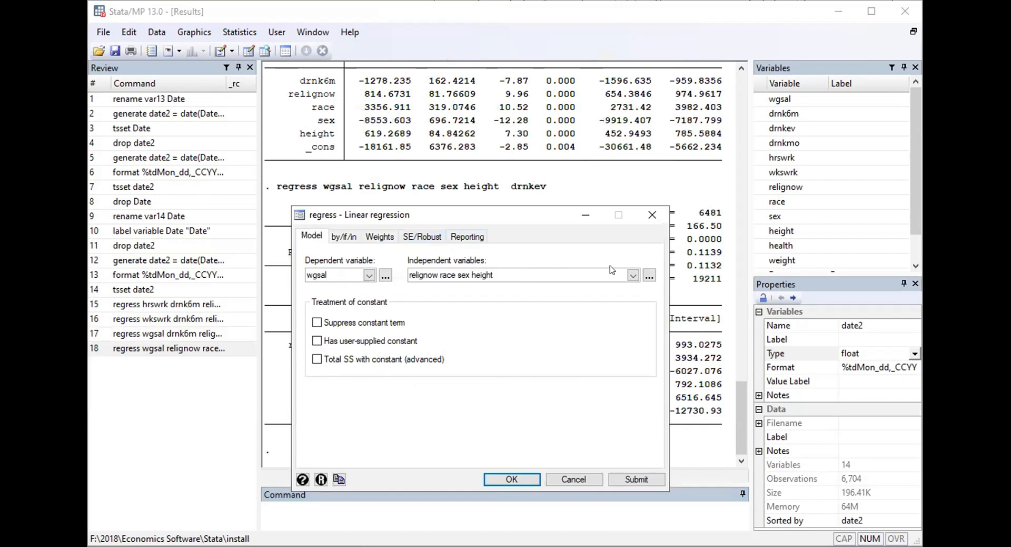
left_click(633, 275)
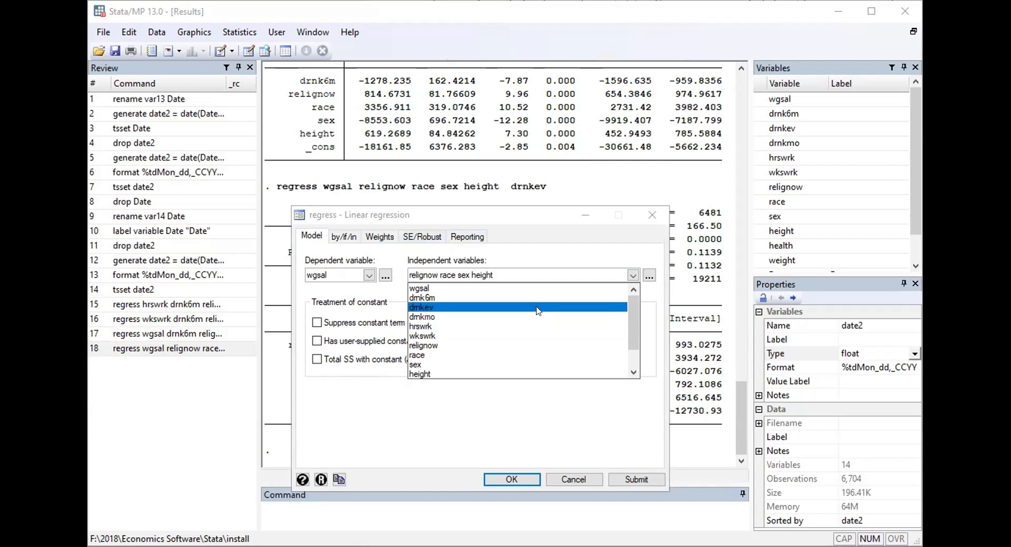
left_click(510, 314)
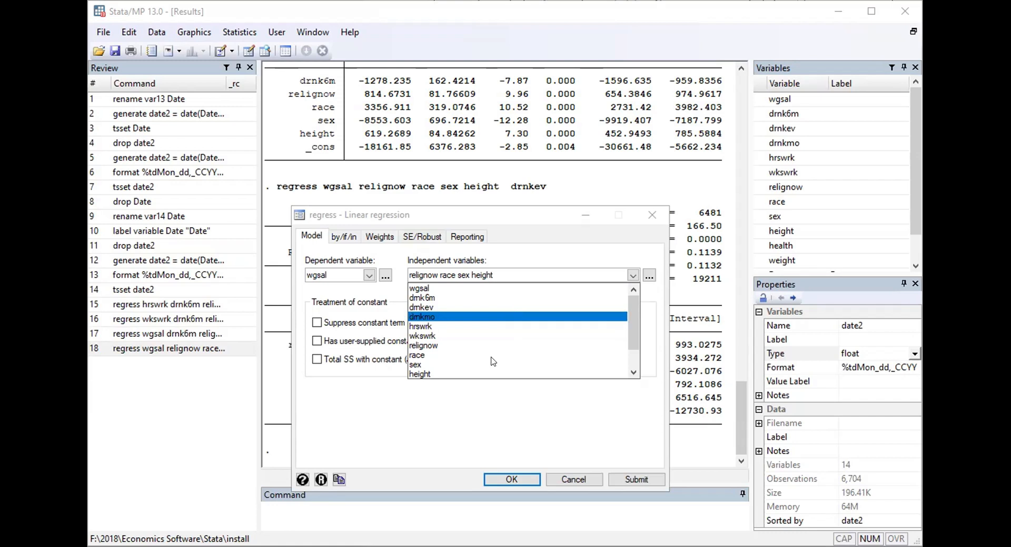
left_click(503, 483)
left_click(503, 481)
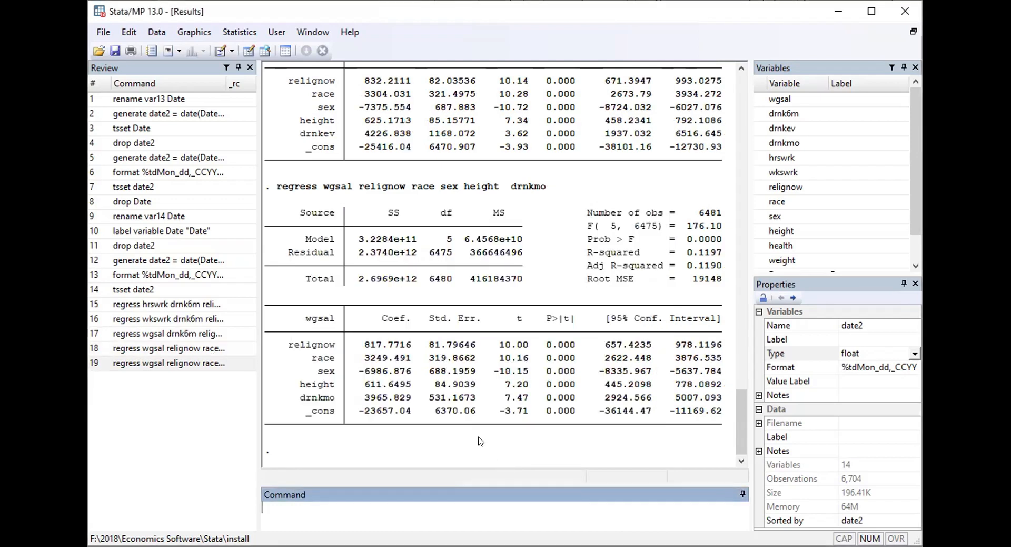
scroll(505, 276, "up", 1)
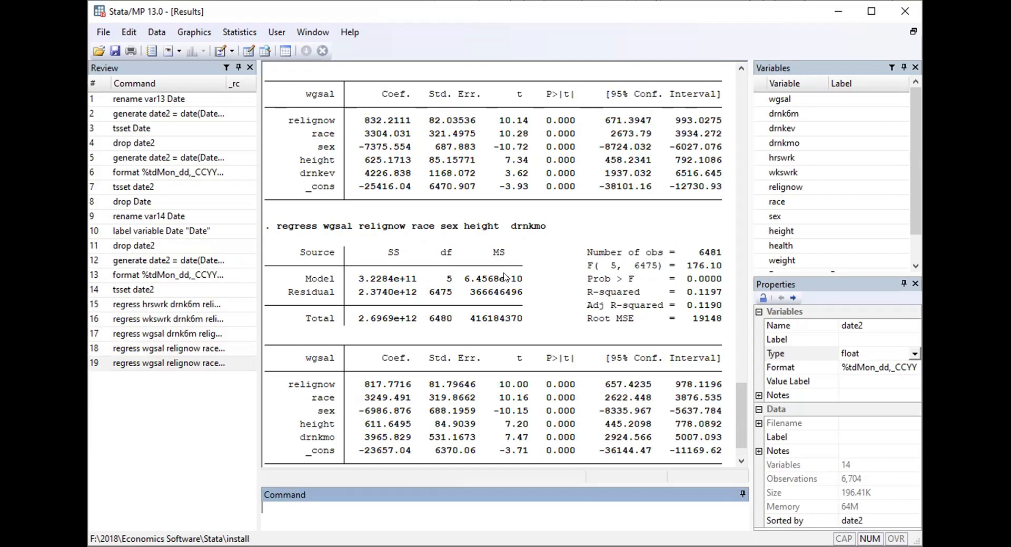
scroll(505, 276, "down", 1)
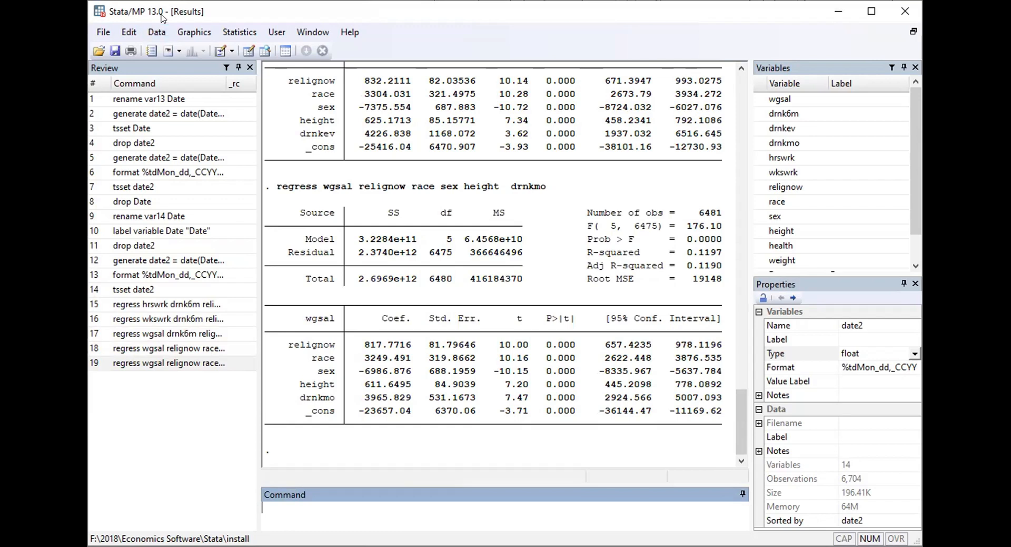
- Run a logistic regression reporting coefficients with wgsal as dependent variable and drnk6m, relignow, race, sex and height as independent variables, and check the Pseudo R2
left_click(236, 33)
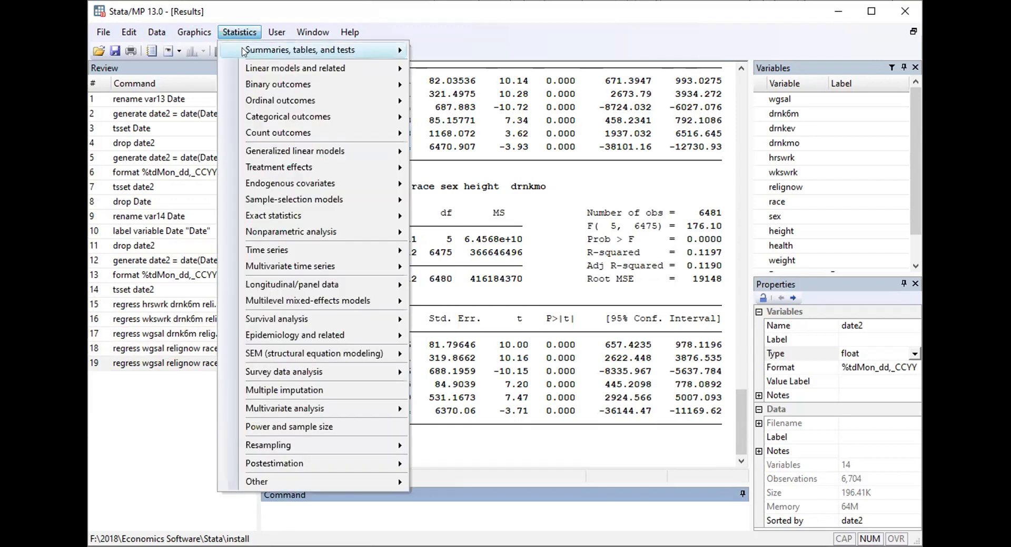
mouse_move(247, 66)
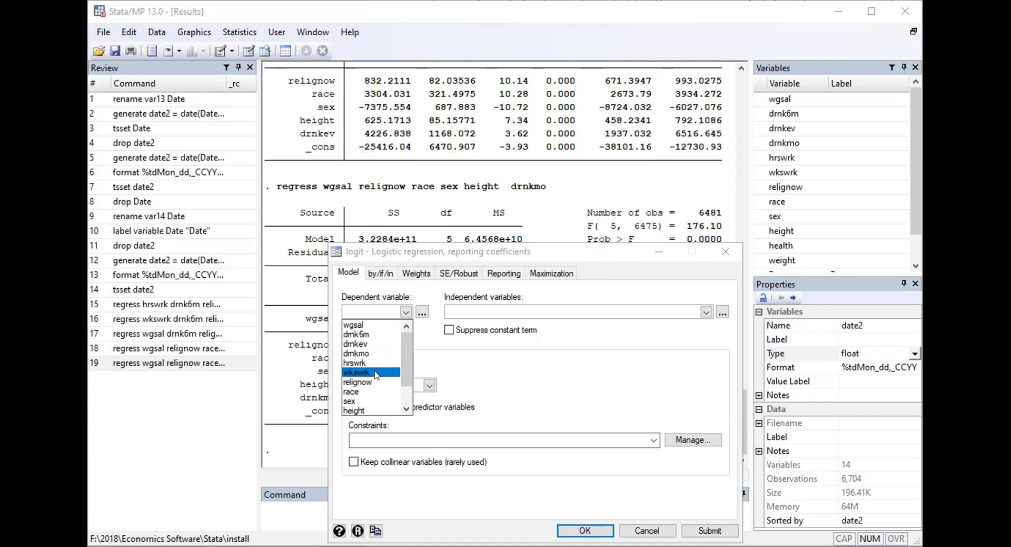
left_click(382, 326)
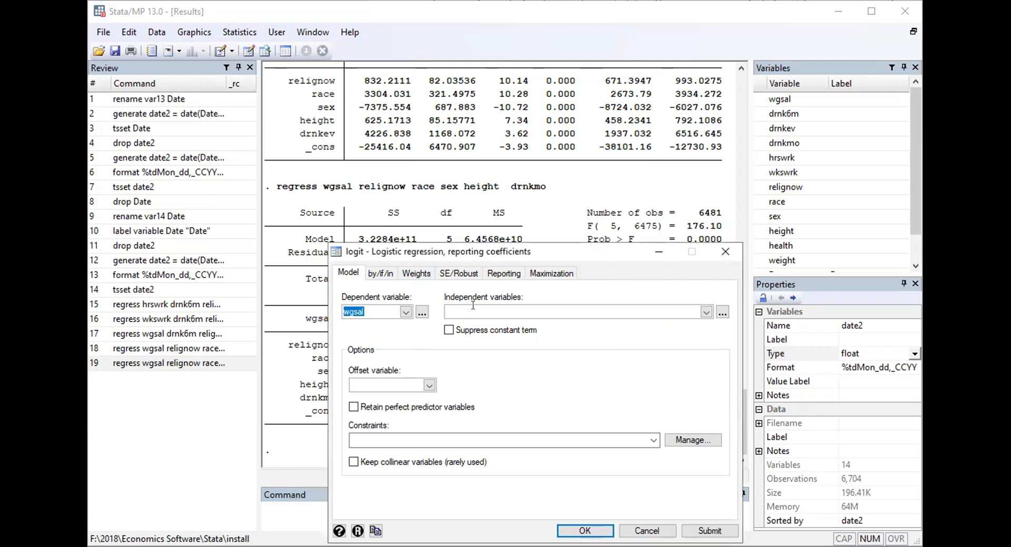
left_click(707, 312)
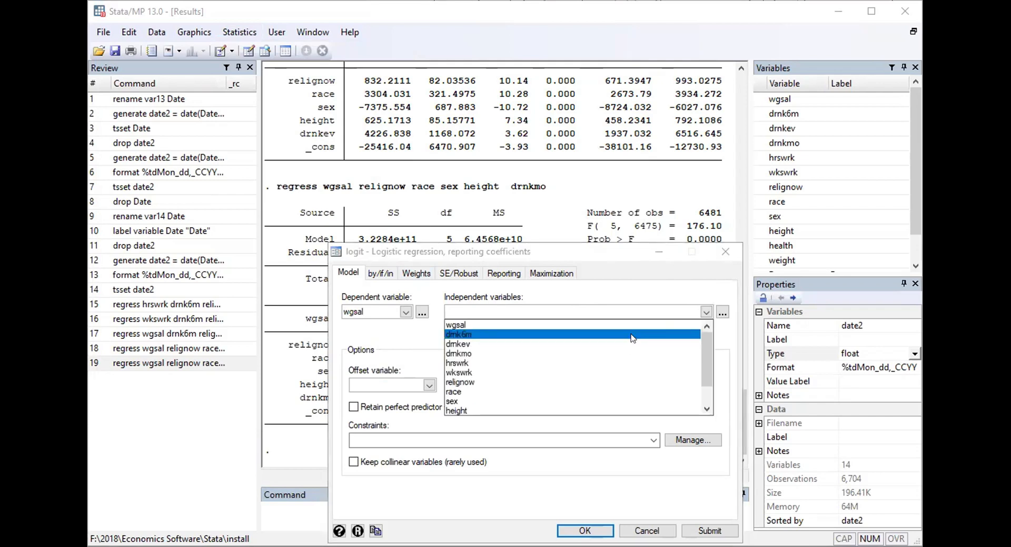
left_click(633, 338)
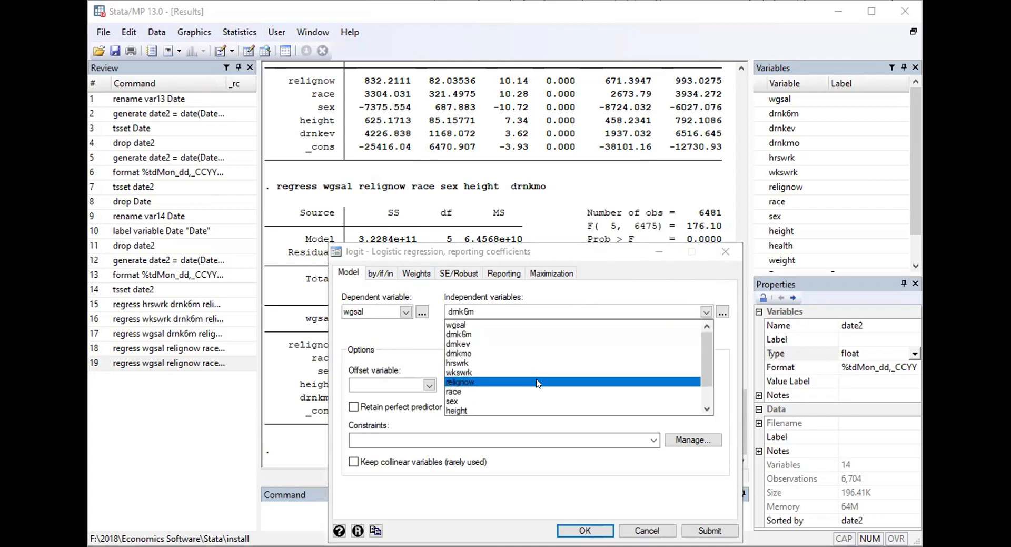
left_click(529, 410, "shift")
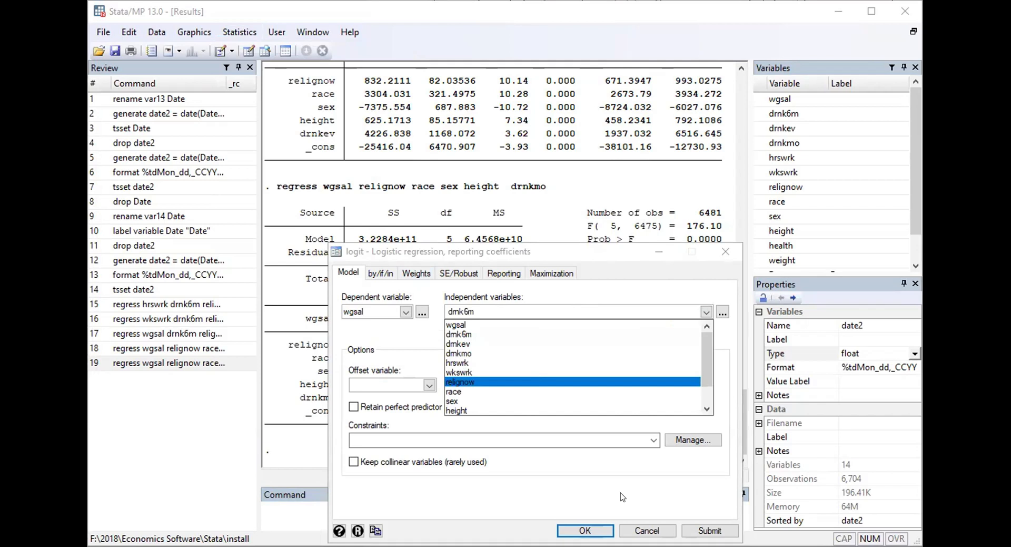
left_click(595, 526)
left_click(586, 530)
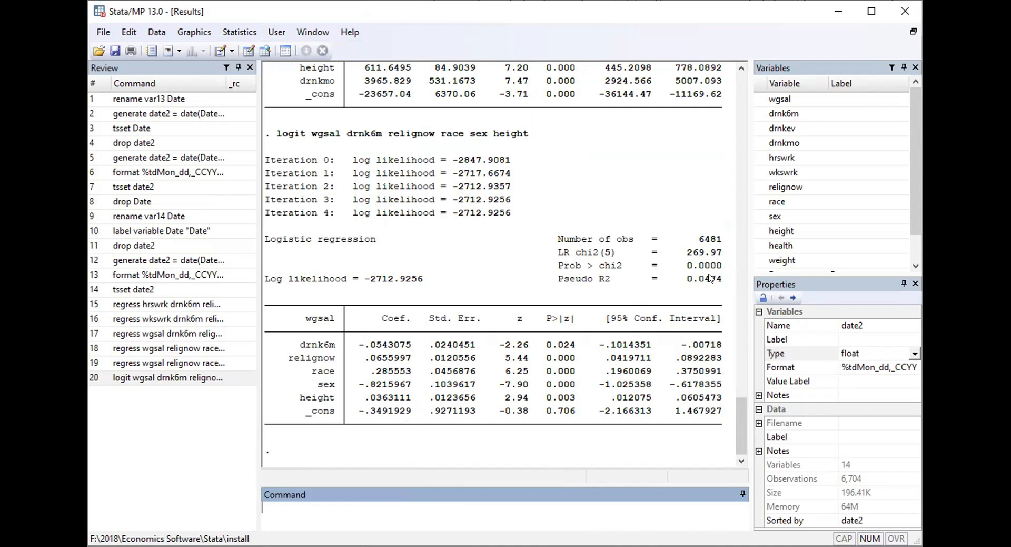
left_click_drag(683, 278, 706, 278)
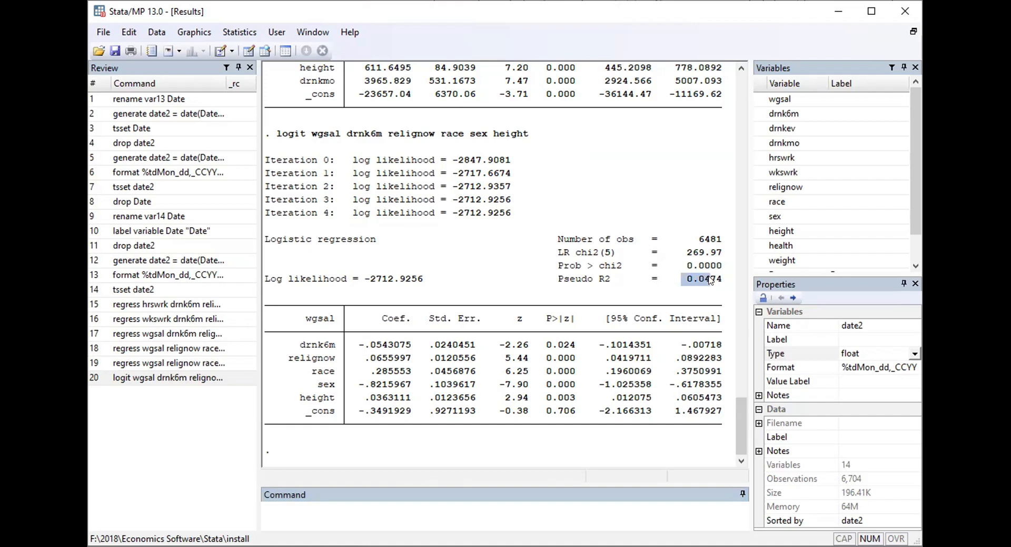
left_click(236, 34)
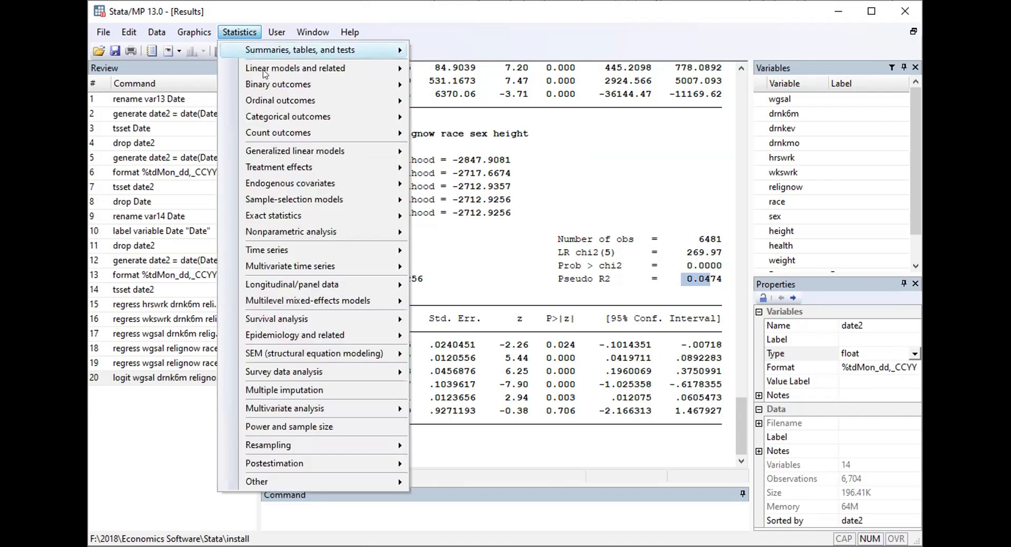
mouse_move(264, 74)
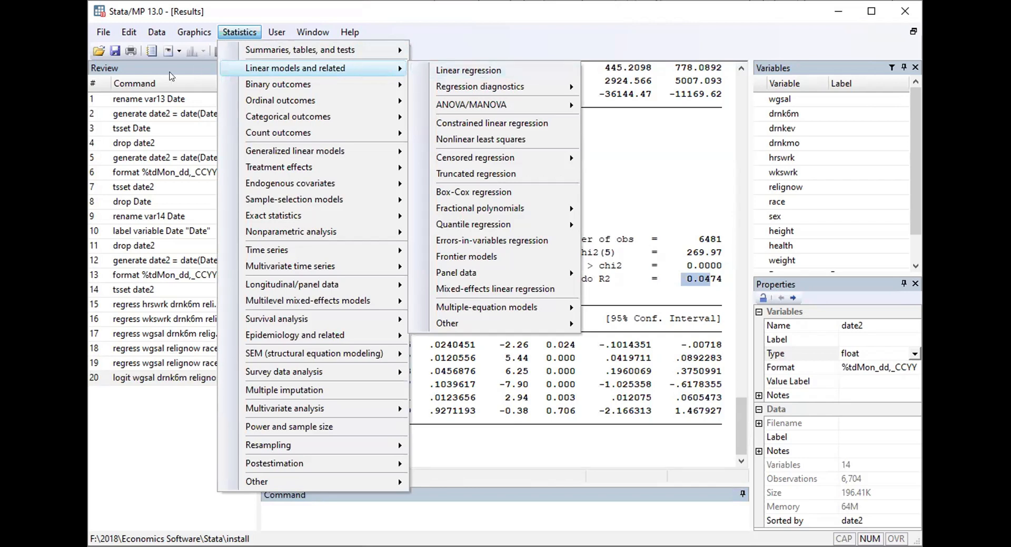
left_click(490, 501)
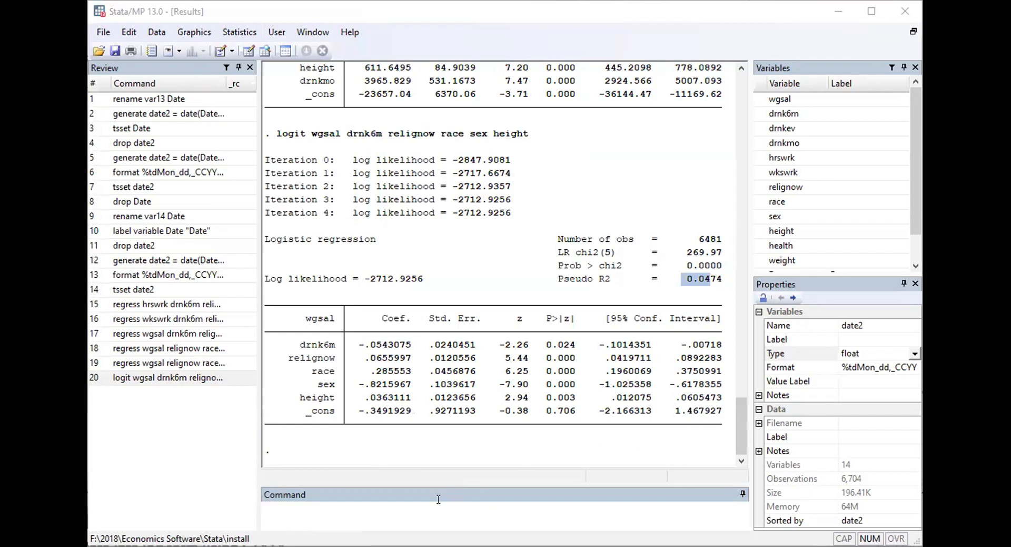
- Generate a new variable lwgsal as the logarithm of wgsal with the command generate lwgsal = log(wgsal)
left_click(379, 521)
type("generat")
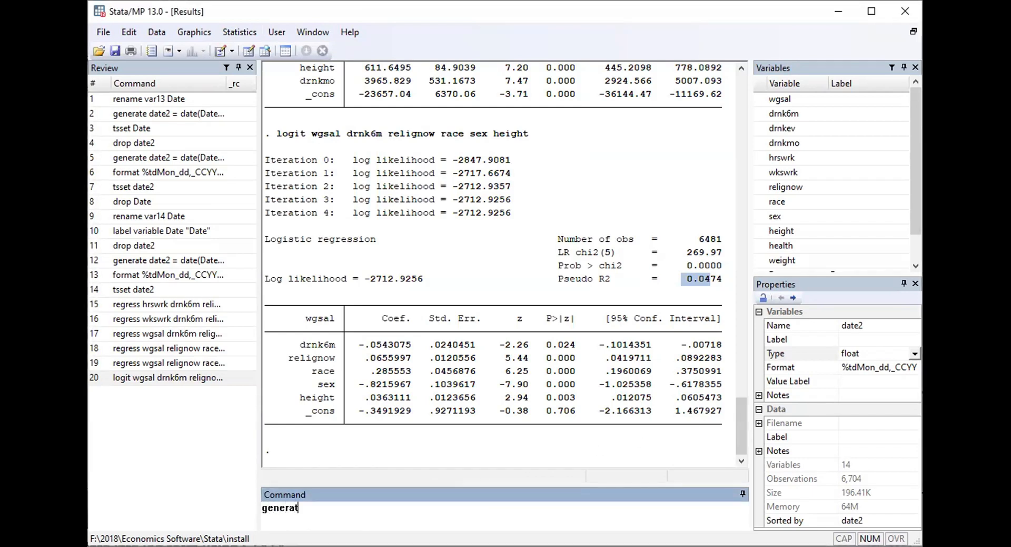
type("e lwgsal = log(wgsal")
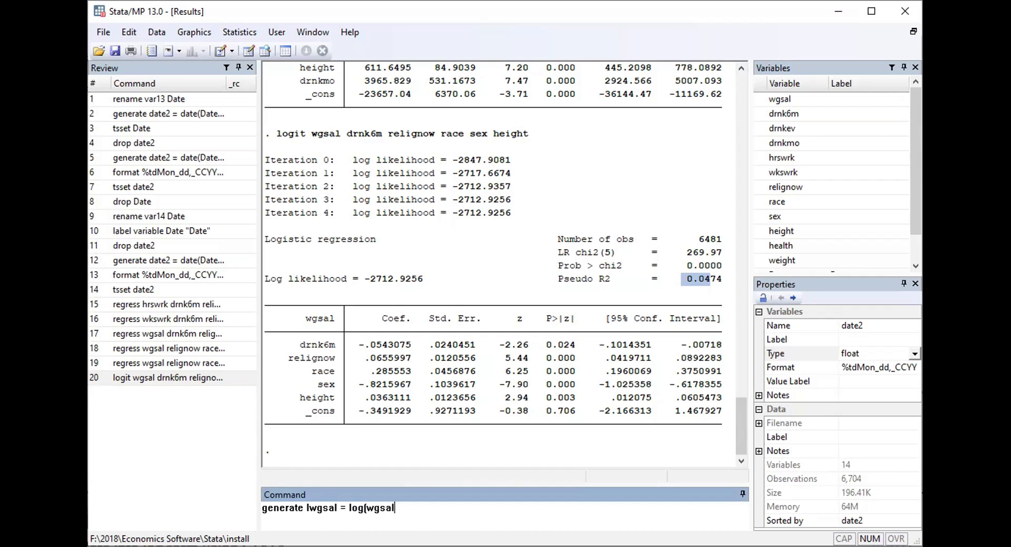
type(")")
key("Return")
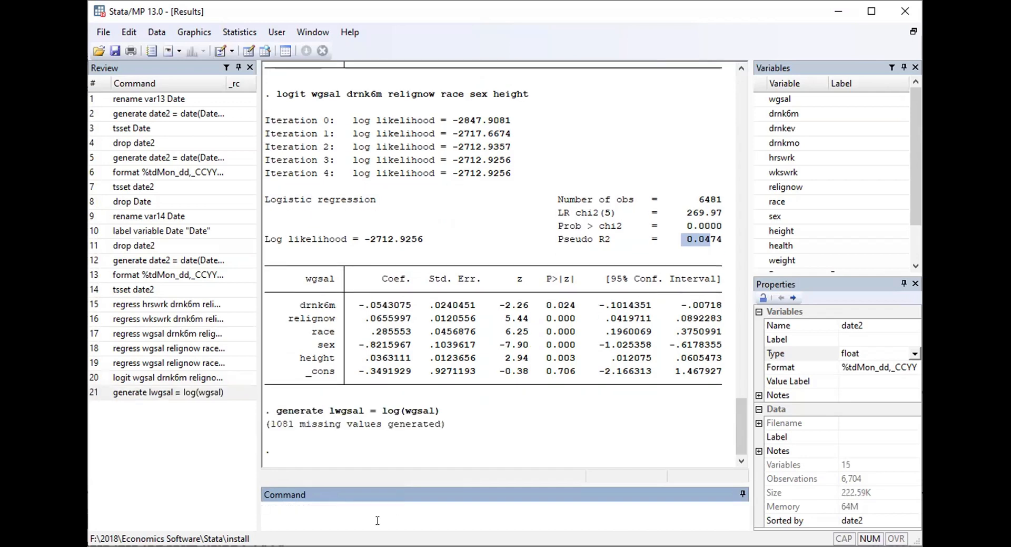
- Generate a new variable ldrnkev as the logarithm of drnkev with the command generate ldrnkev = log(drnkev)
type("generate ldrv")
key("BackSpace")
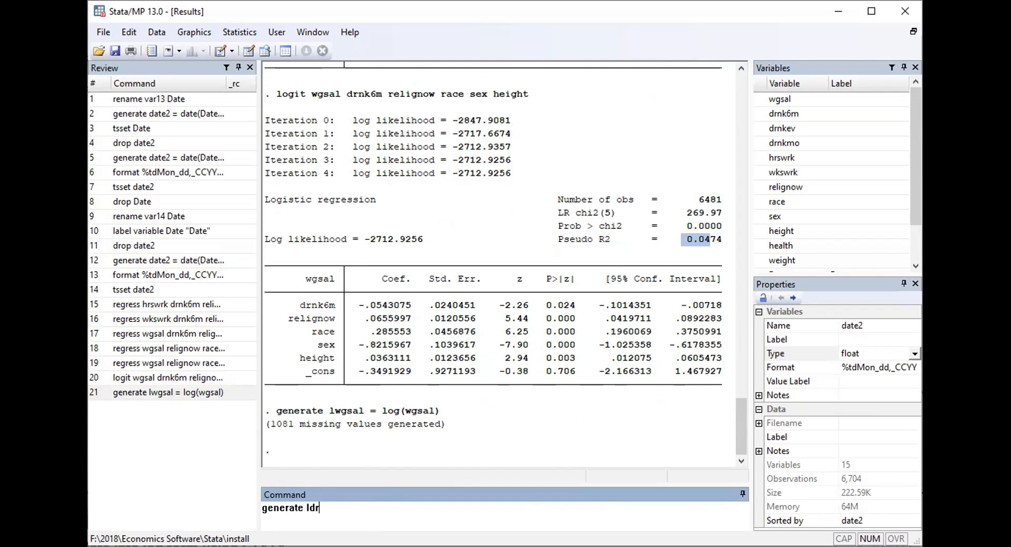
type("nkev = log(drnkev)")
key("Return")
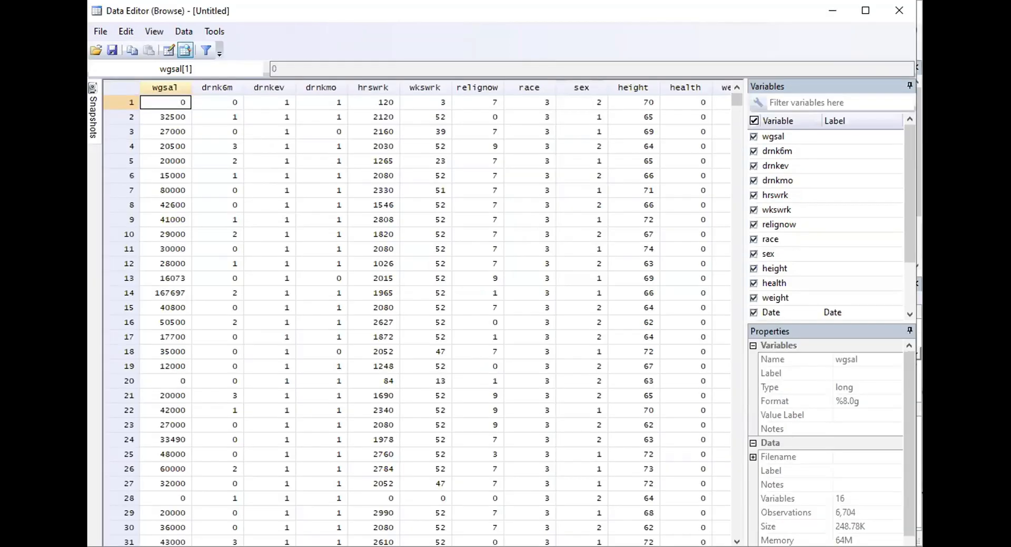
- Examine the new lwgsal and ldrnkev columns in the Data Editor and compare them with the original variables
scroll(422, 316, "right", 10)
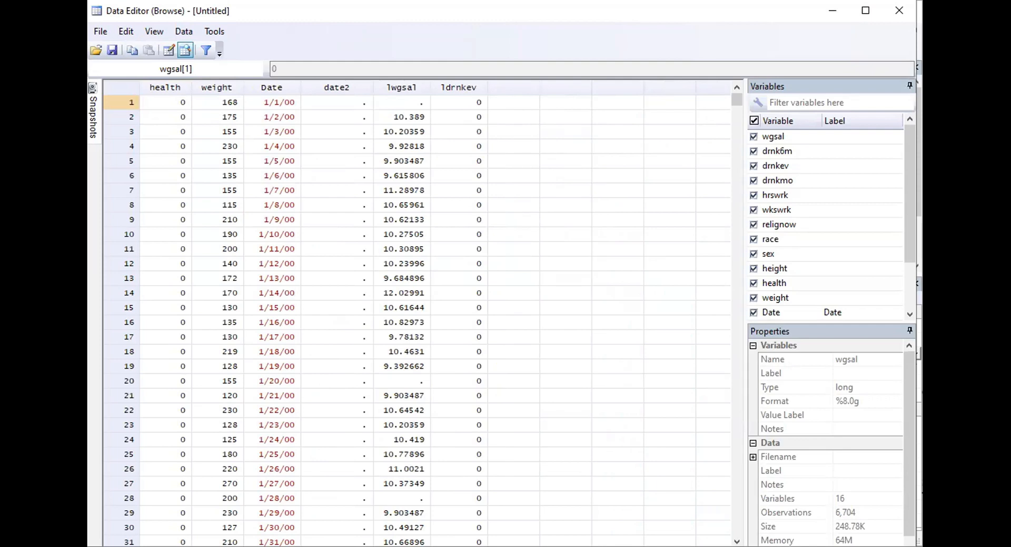
scroll(417, 316, "left", 2)
scroll(416, 316, "left", 1)
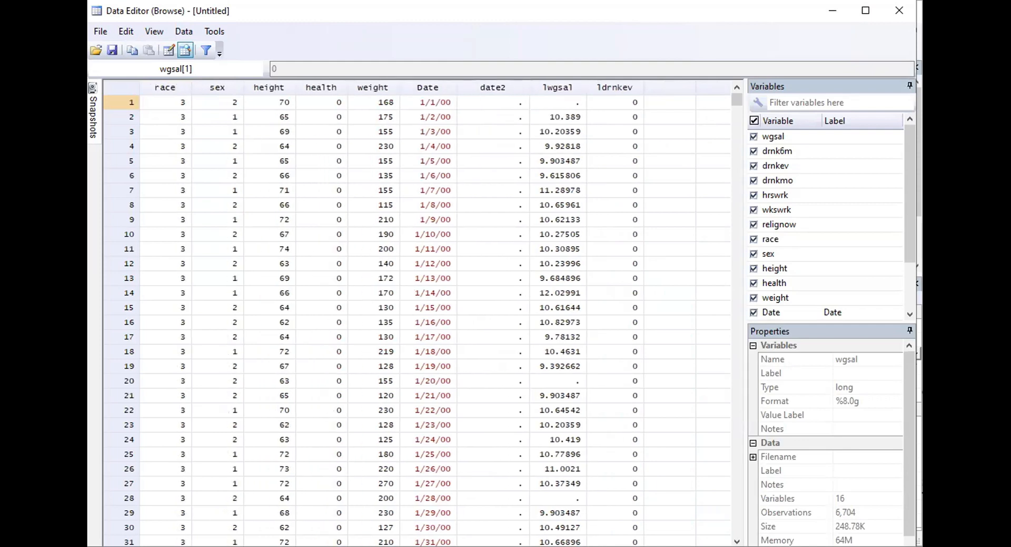
scroll(416, 316, "left", 1)
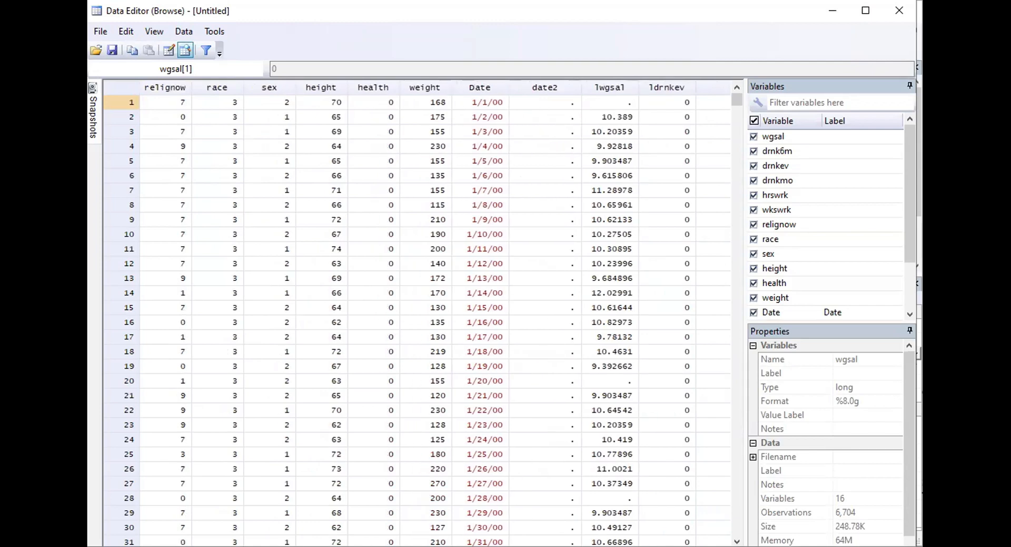
scroll(417, 316, "left", 1)
scroll(417, 316, "right", 2)
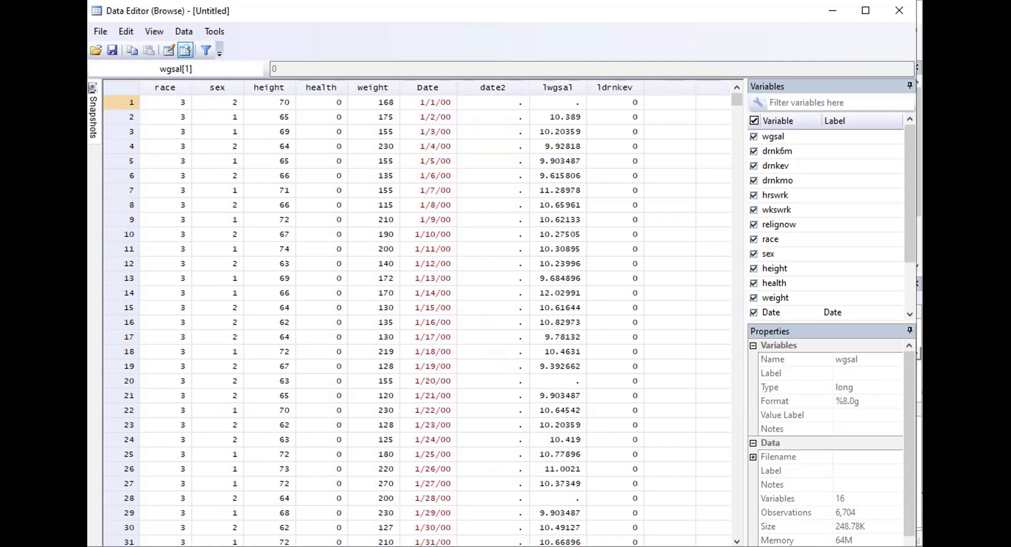
scroll(416, 316, "left", 3)
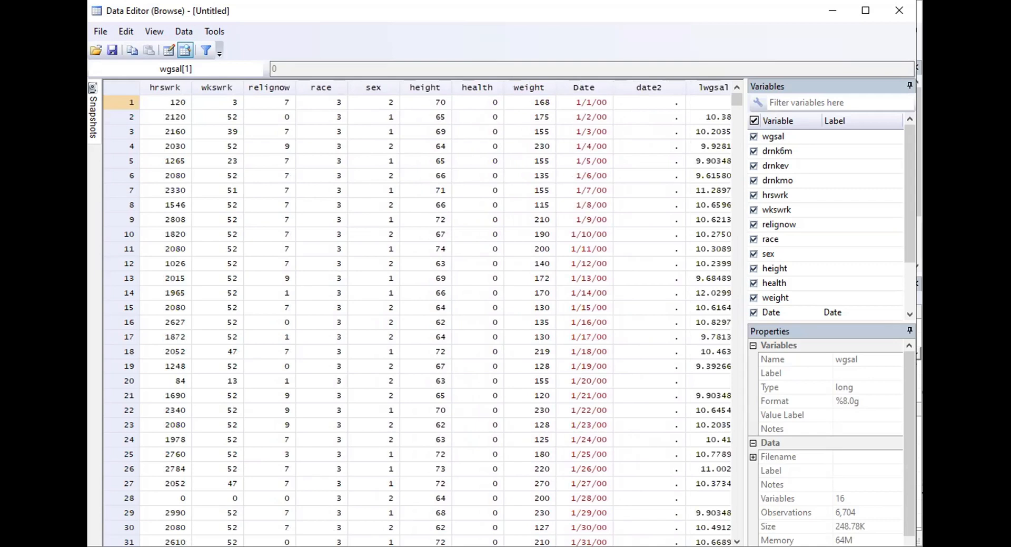
scroll(417, 317, "left", 1)
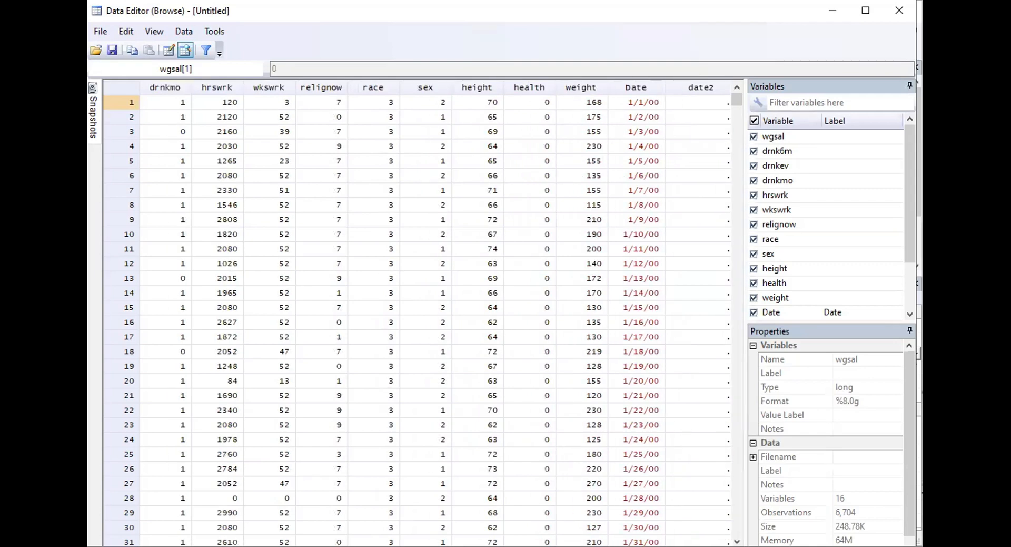
scroll(517, 531, "right", 4)
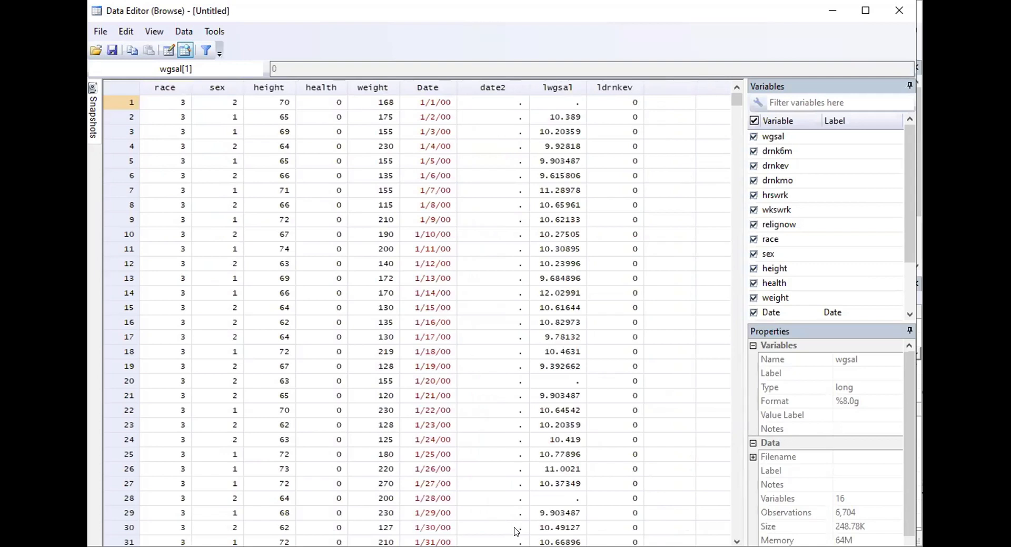
scroll(516, 531, "left", 6)
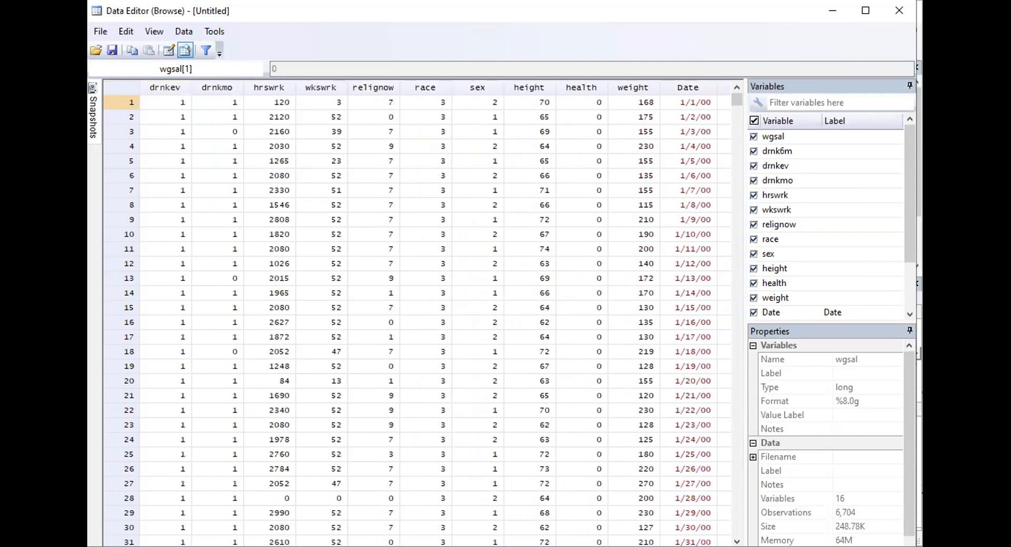
- Check further rows of the drinking variables and wgsal against their logarithms in lwgsal and ldrnkev
scroll(209, 253, "down", 14)
scroll(209, 252, "down", 20)
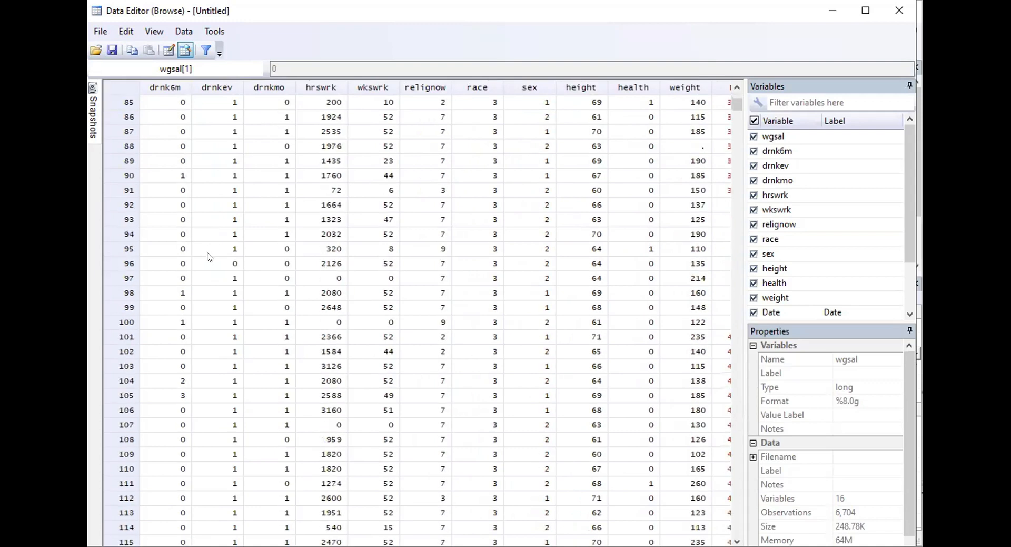
scroll(200, 280, "up", 13)
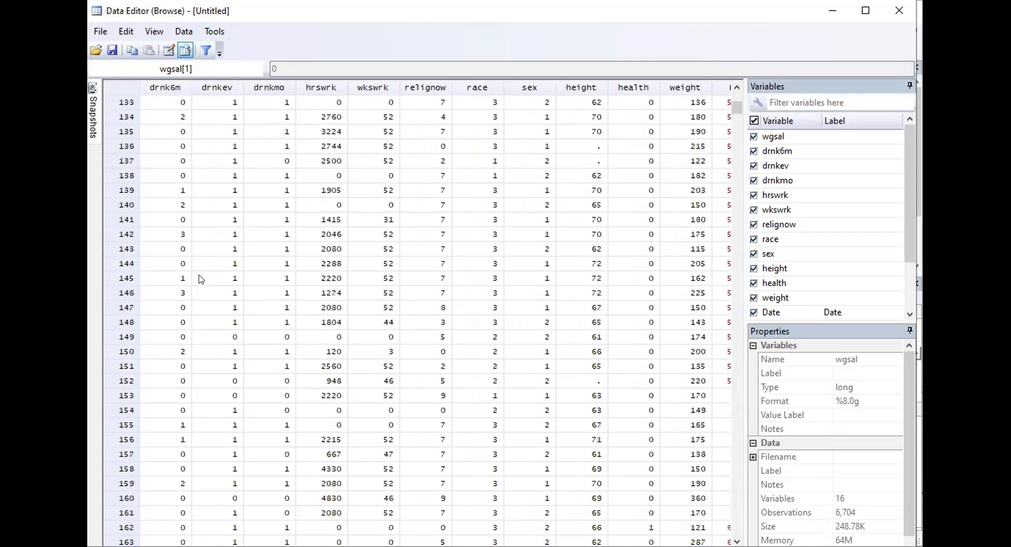
scroll(201, 279, "up", 12)
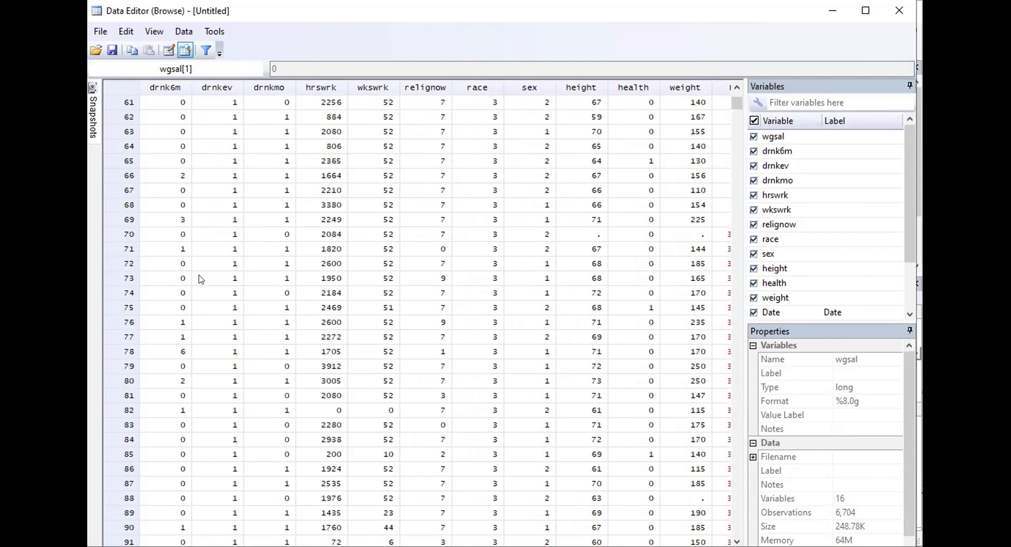
scroll(422, 316, "right", 9)
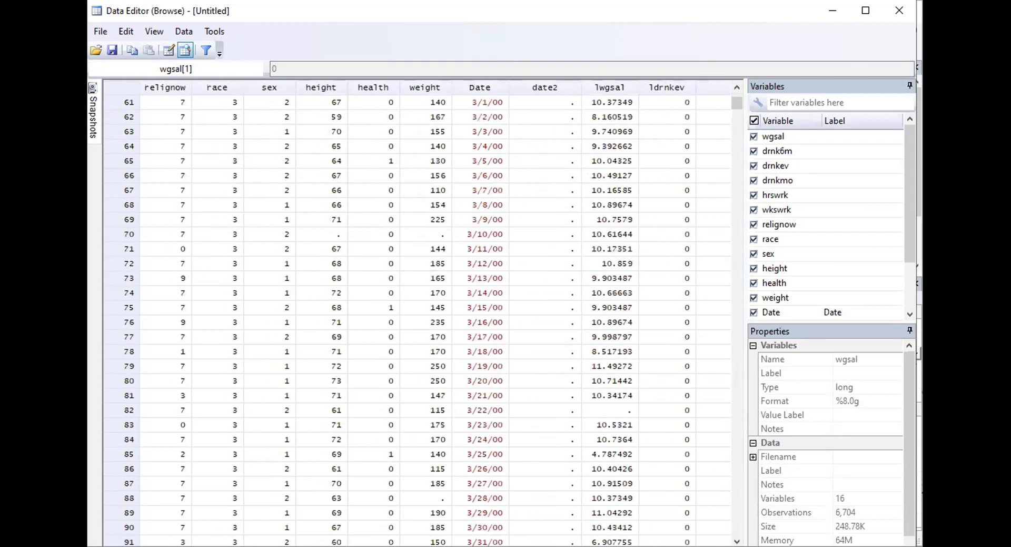
scroll(829, 290, "down", 2)
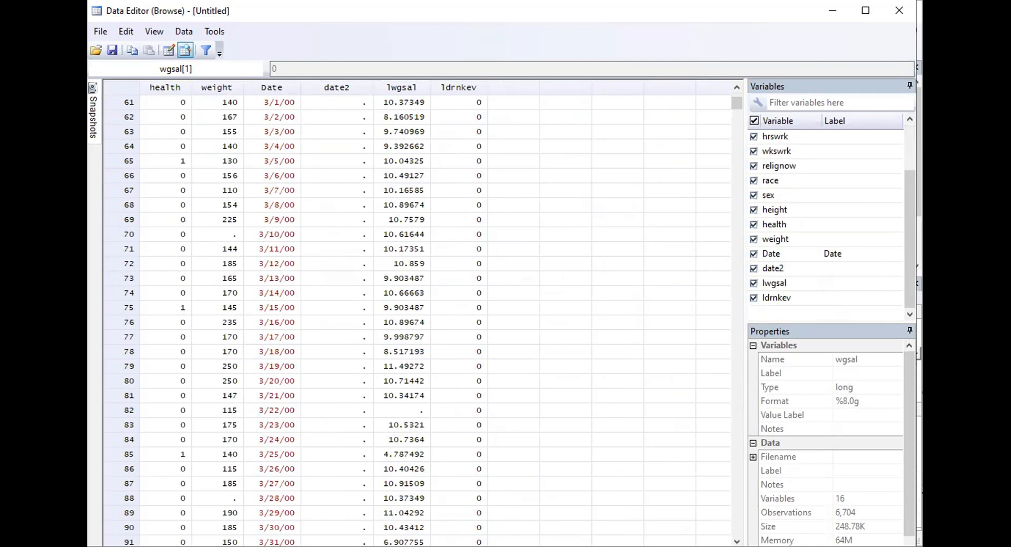
scroll(422, 316, "left", 10)
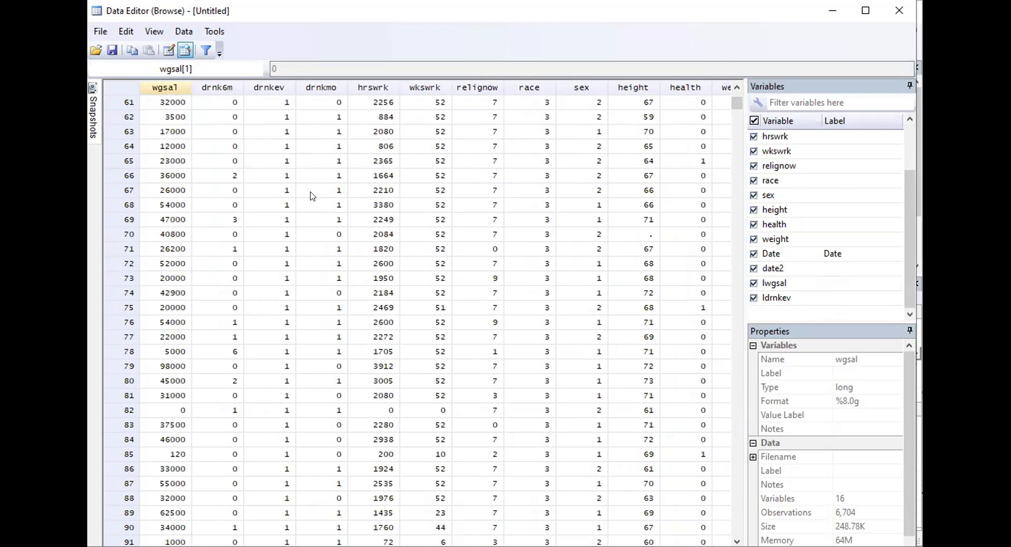
scroll(529, 513, "right", 9)
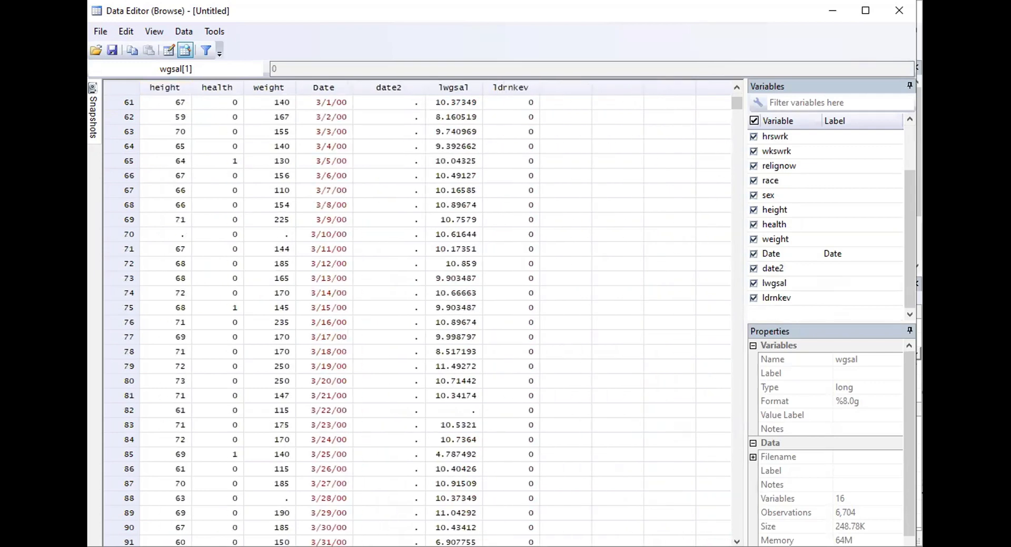
left_click(808, 298)
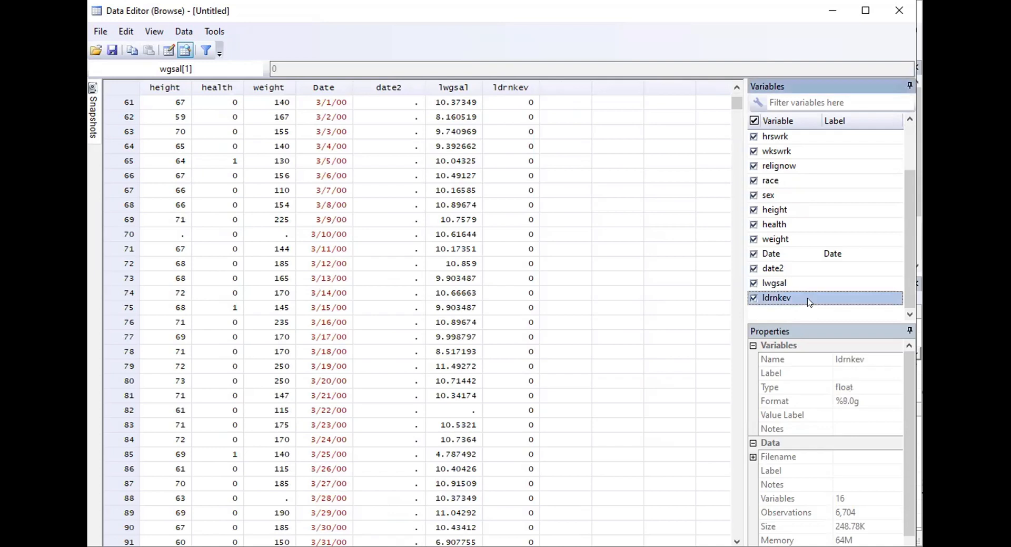
right_click(809, 301)
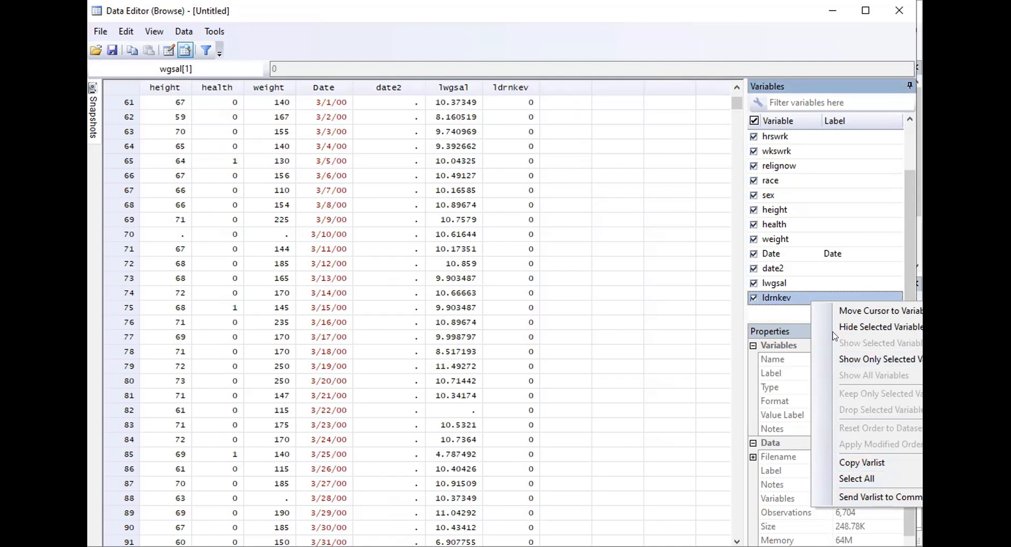
right_click(799, 297)
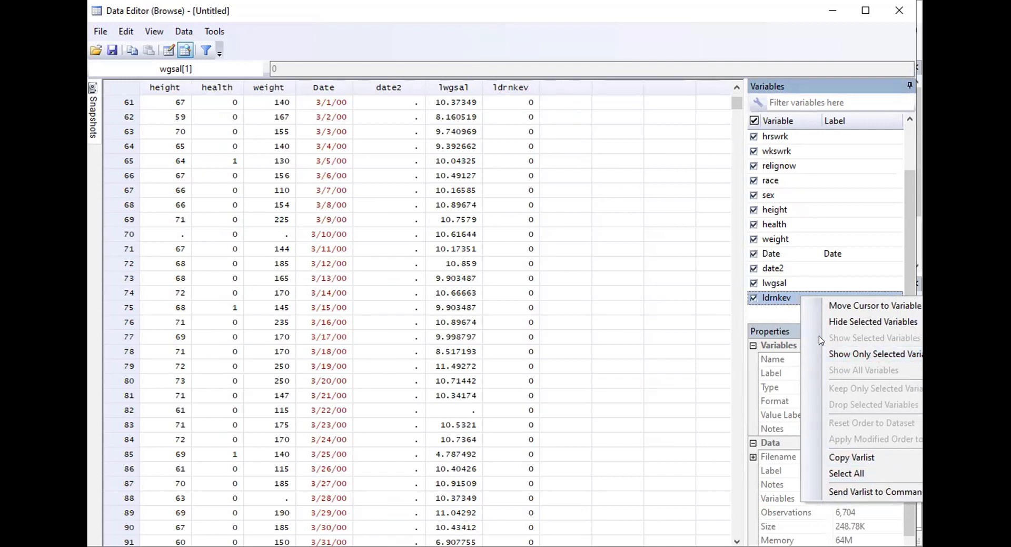
left_click(793, 299)
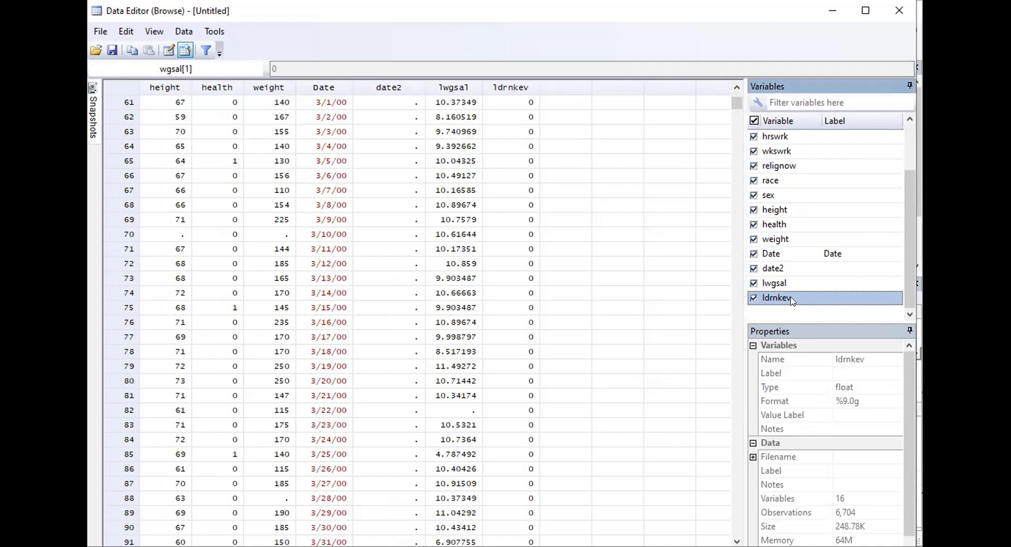
right_click(793, 300)
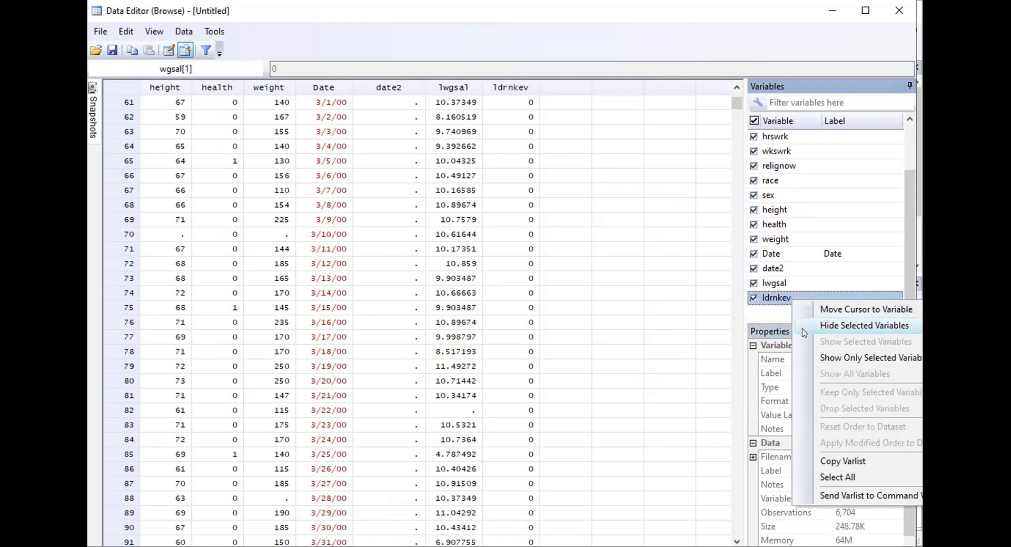
left_click(781, 315)
right_click(792, 301)
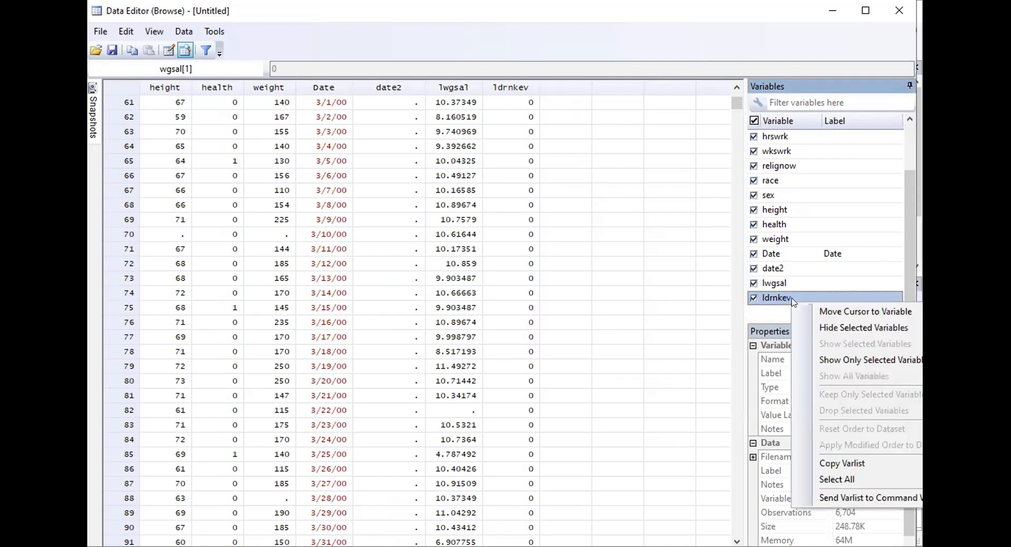
left_click(362, 109)
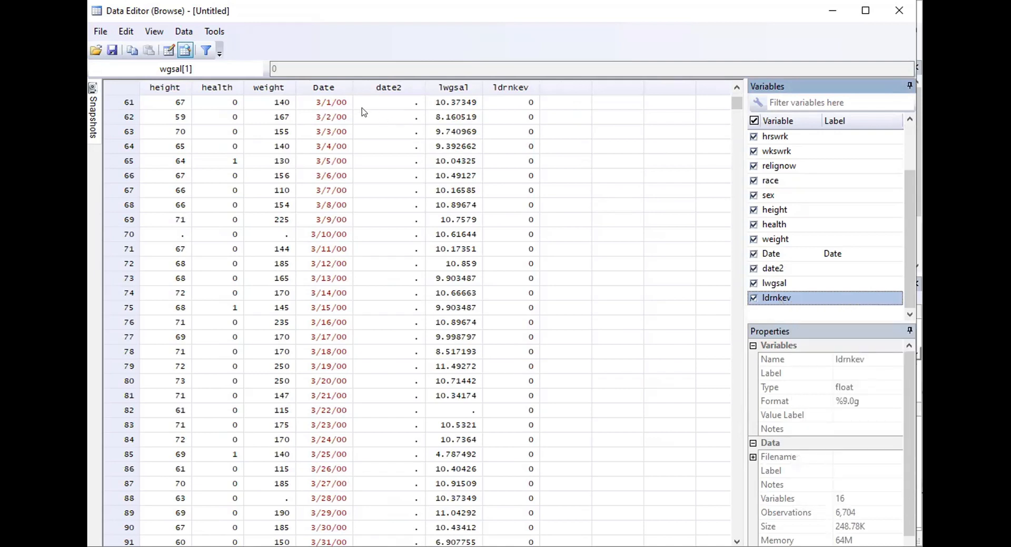
- Close the Data Editor and drop the variable ldrnkev from the dataset
left_click(897, 7)
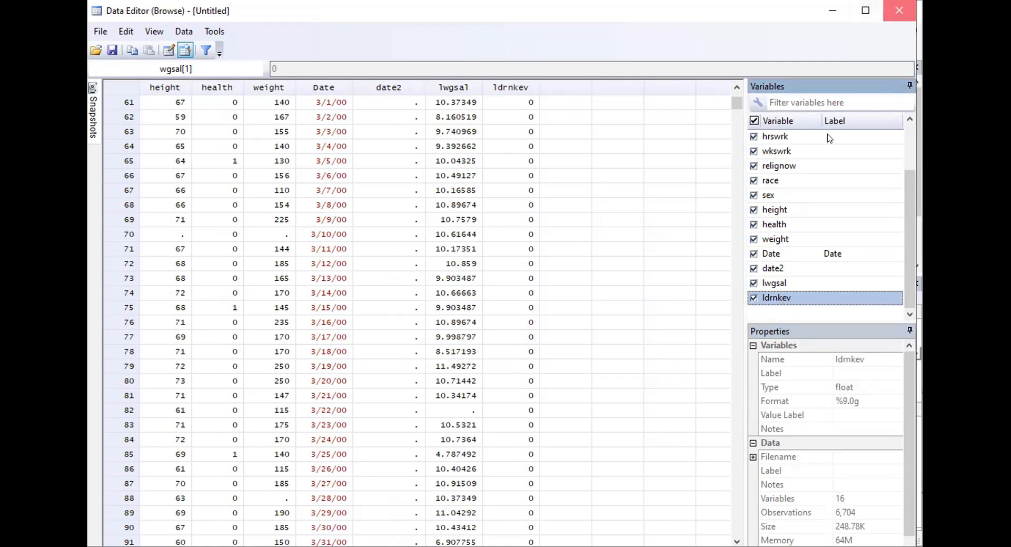
left_click(803, 246)
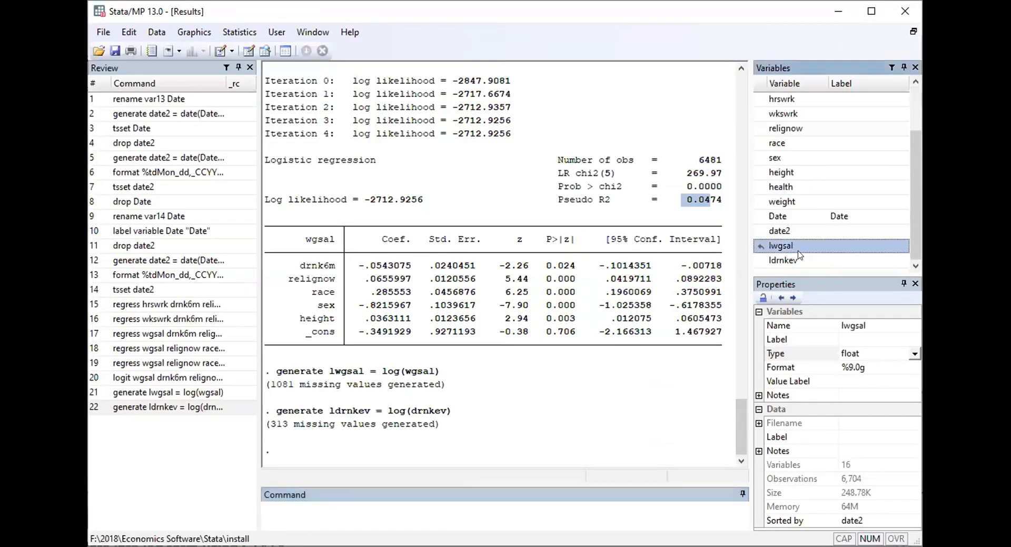
left_click(799, 261)
right_click(799, 262)
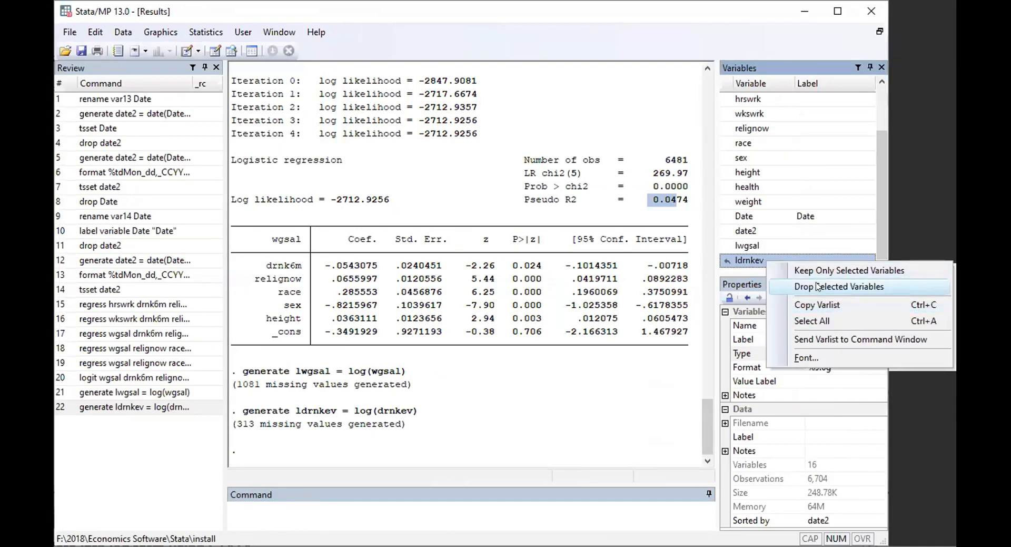
left_click(818, 286)
left_click(556, 311)
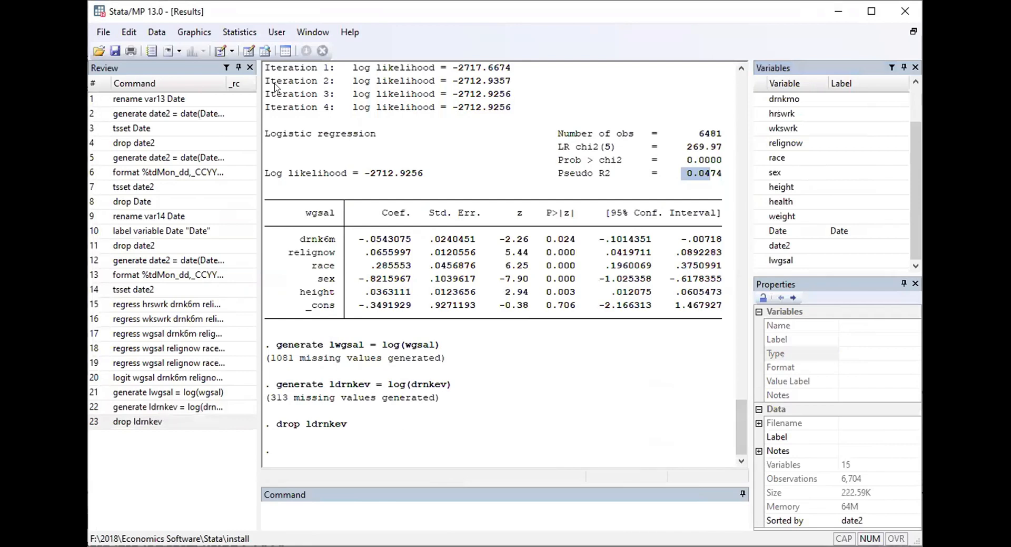
- Run a linear regression with lwgsal as the dependent variable on relignow, race, sex, height and drnkmo
left_click(235, 33)
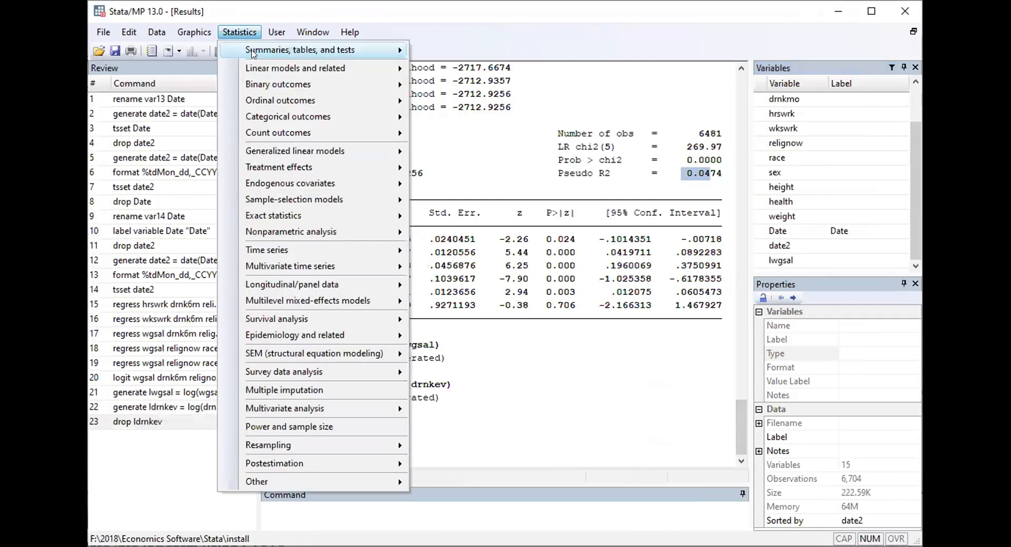
mouse_move(253, 65)
left_click(465, 64)
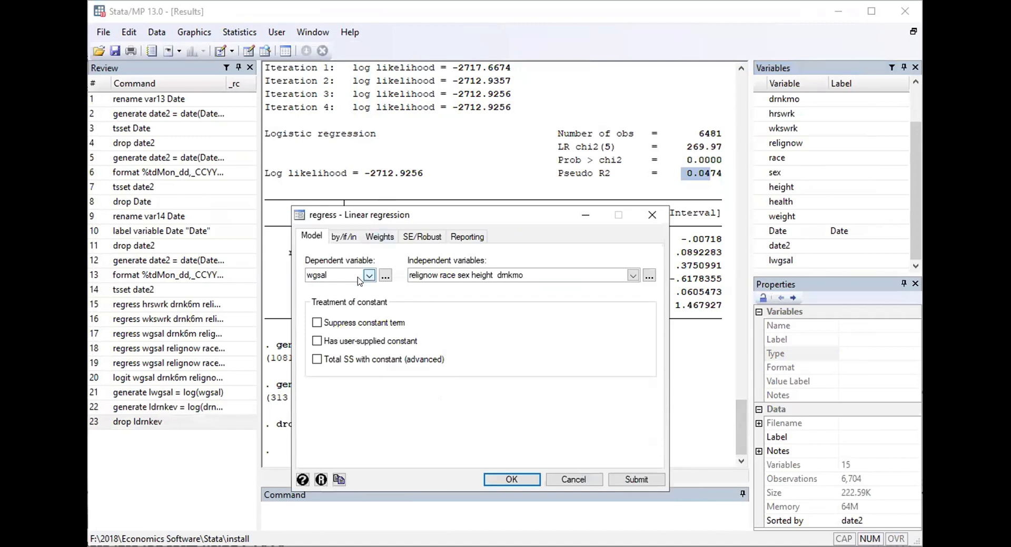
left_click(369, 275)
scroll(337, 316, "down", 1)
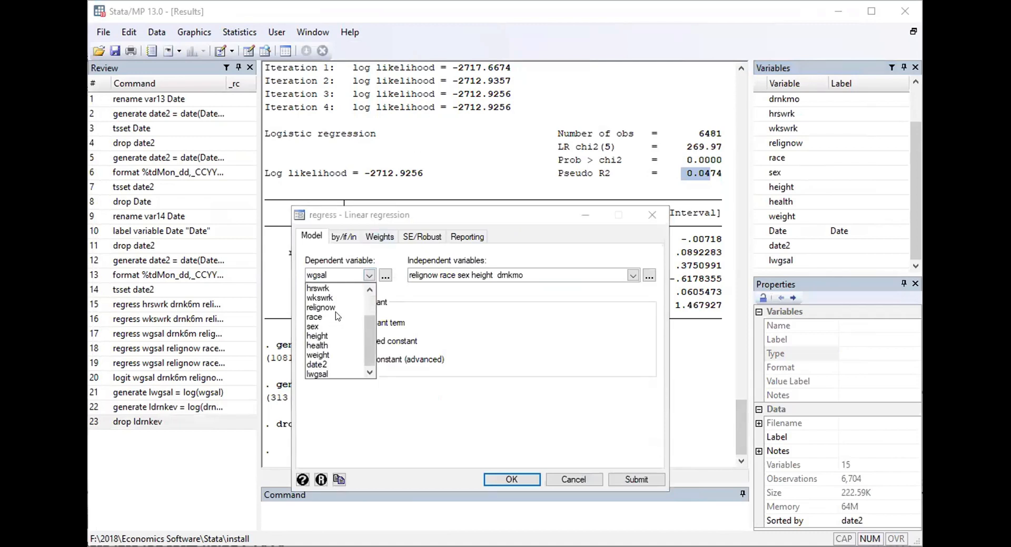
left_click(315, 373)
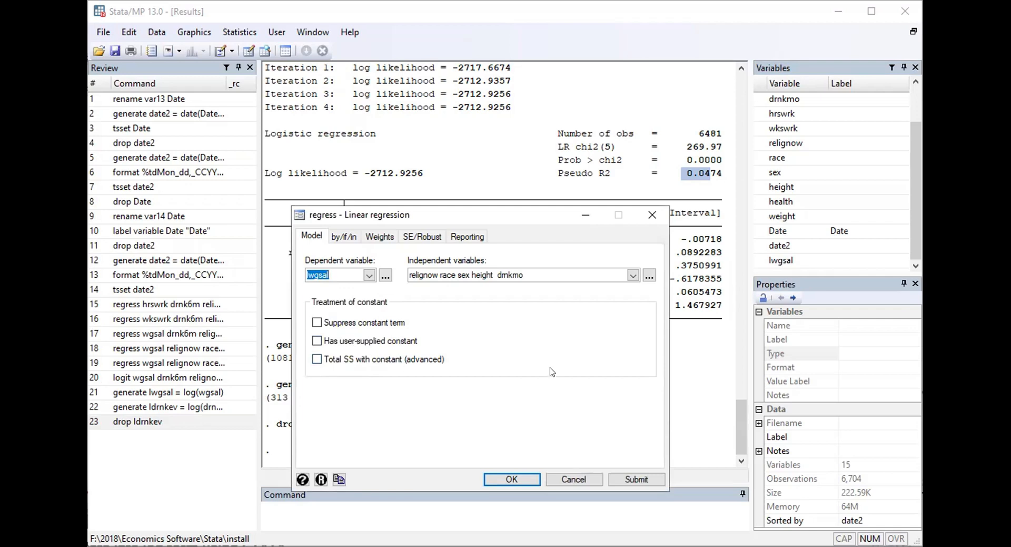
left_click(512, 478)
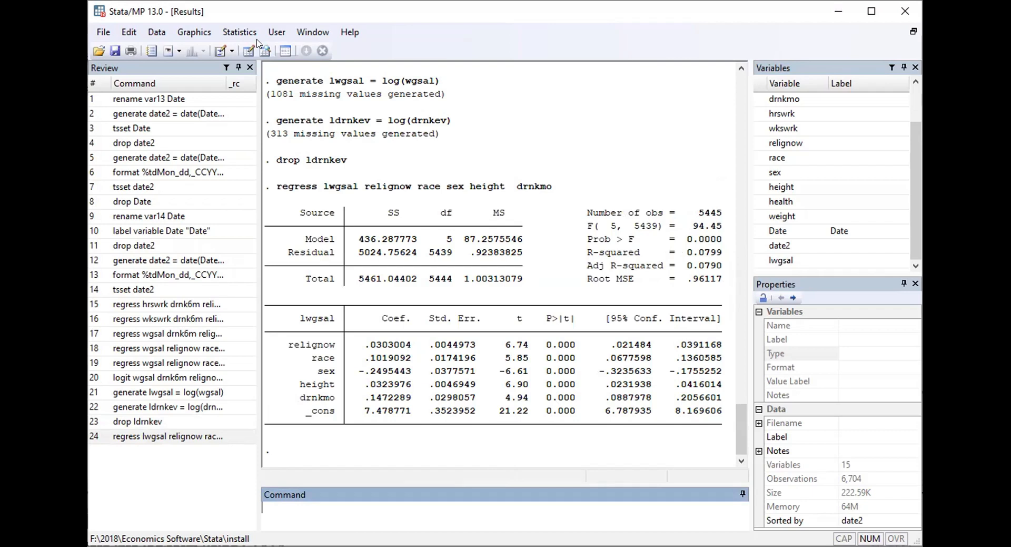
- Replace drnkmo with drnk6m among the independent variables and run the linear regression of lwgsal again
left_click(240, 32)
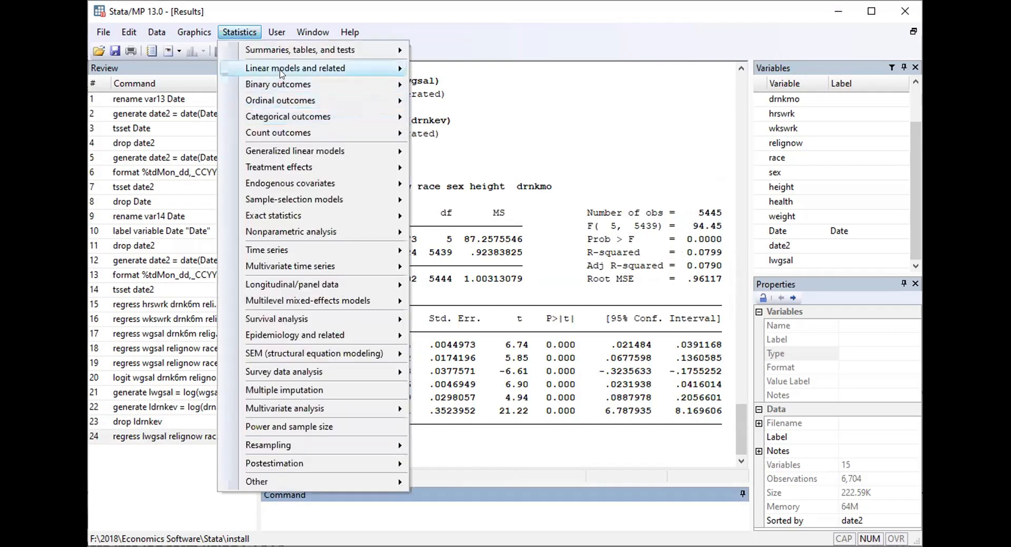
mouse_move(318, 64)
left_click(452, 69)
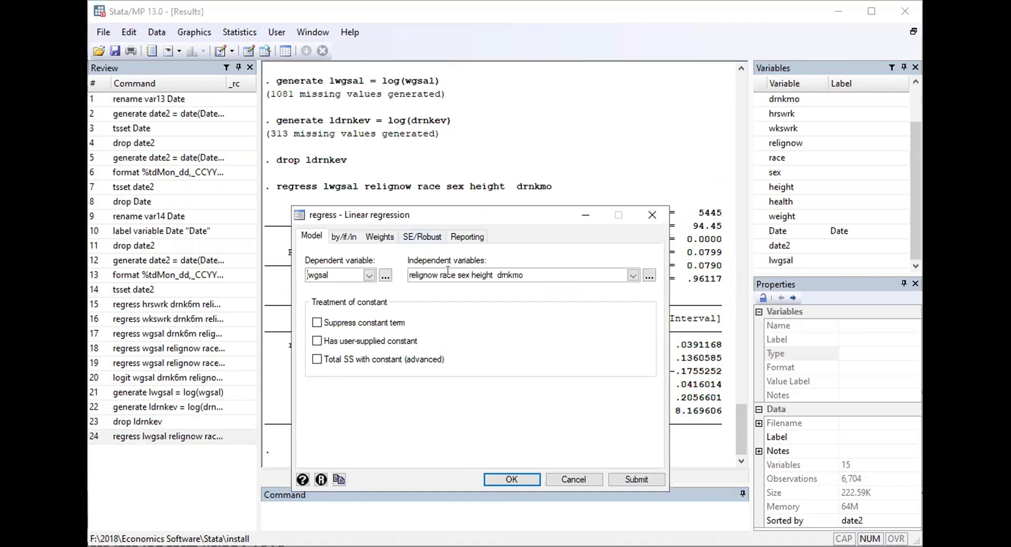
left_click_drag(496, 275, 539, 275)
key("BackSpace")
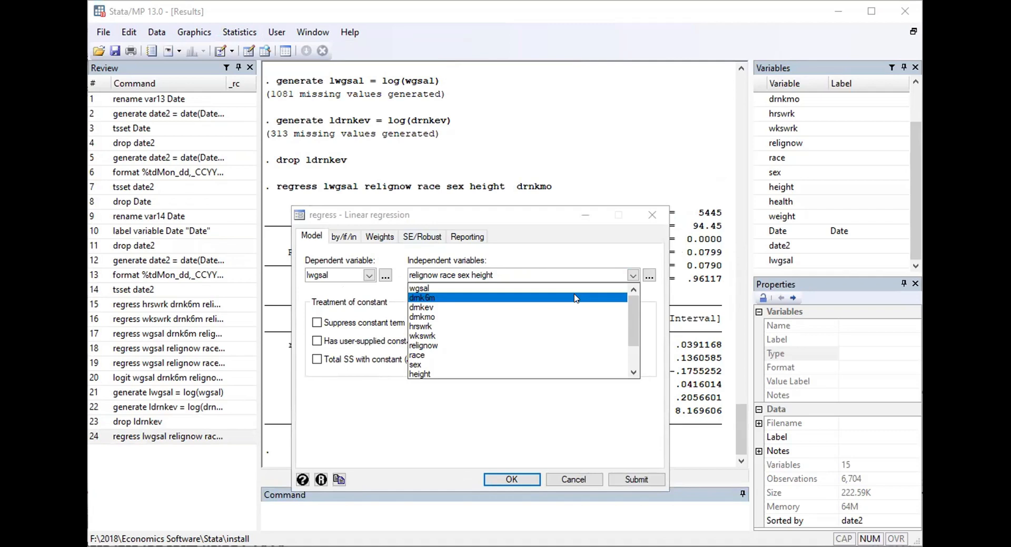
left_click(496, 482)
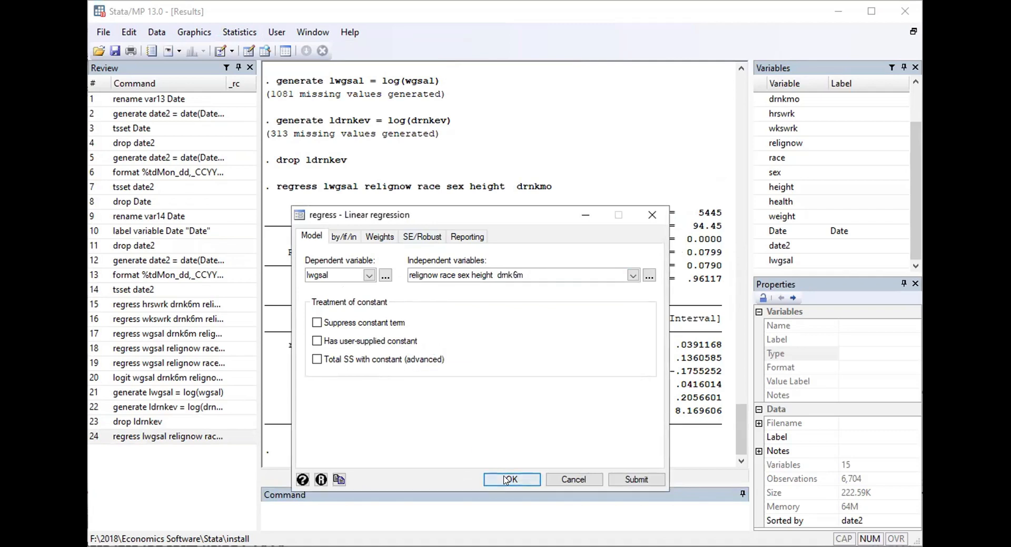
left_click(507, 480)
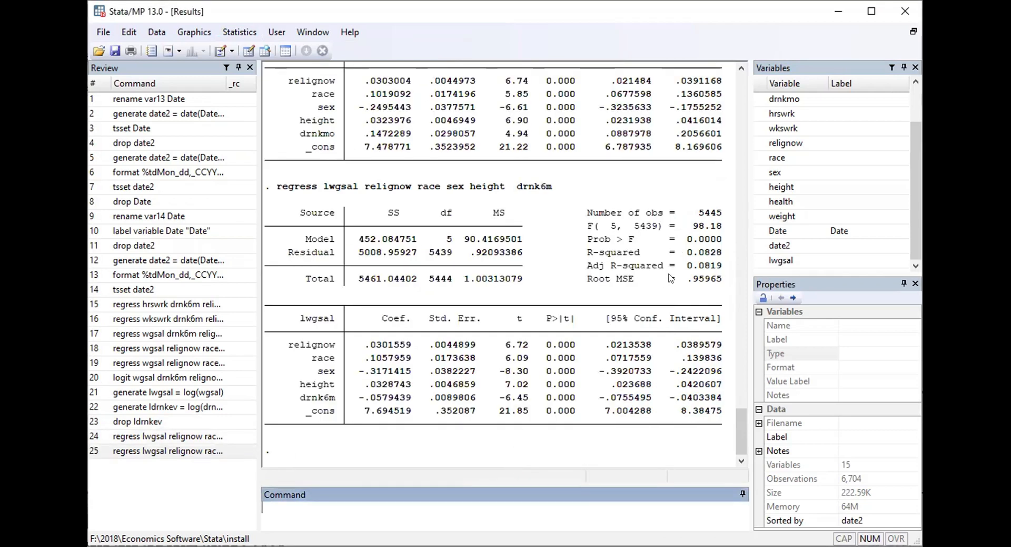
- Run the linear regression of lwgsal on relignow, race, sex, height and drnk6m with the constant term suppressed
left_click(249, 35)
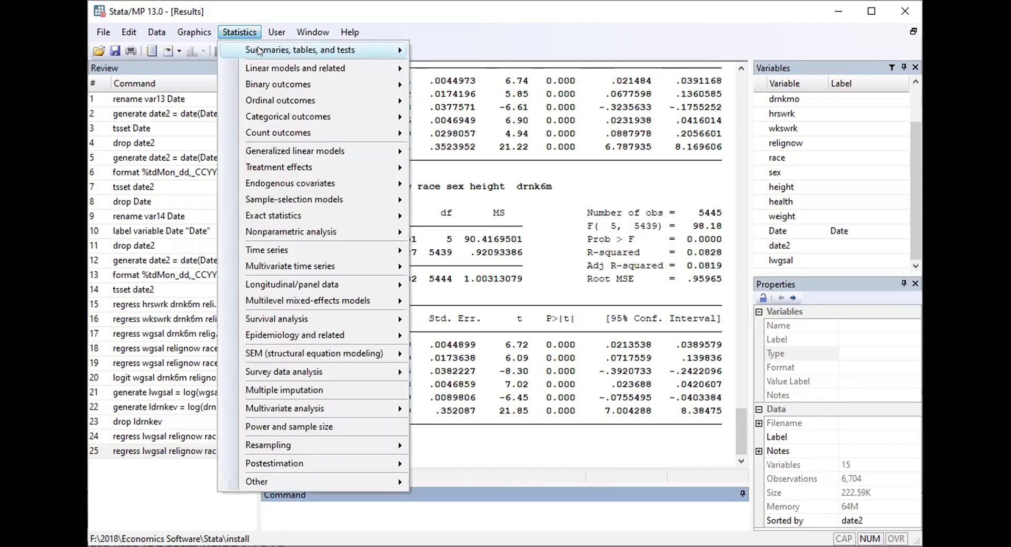
mouse_move(280, 67)
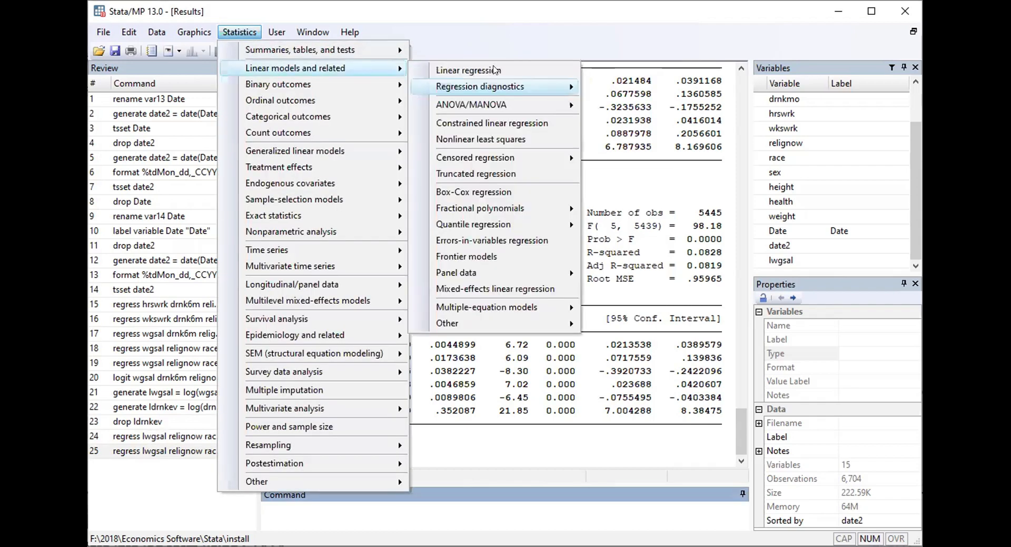
left_click(469, 70)
left_click(319, 323)
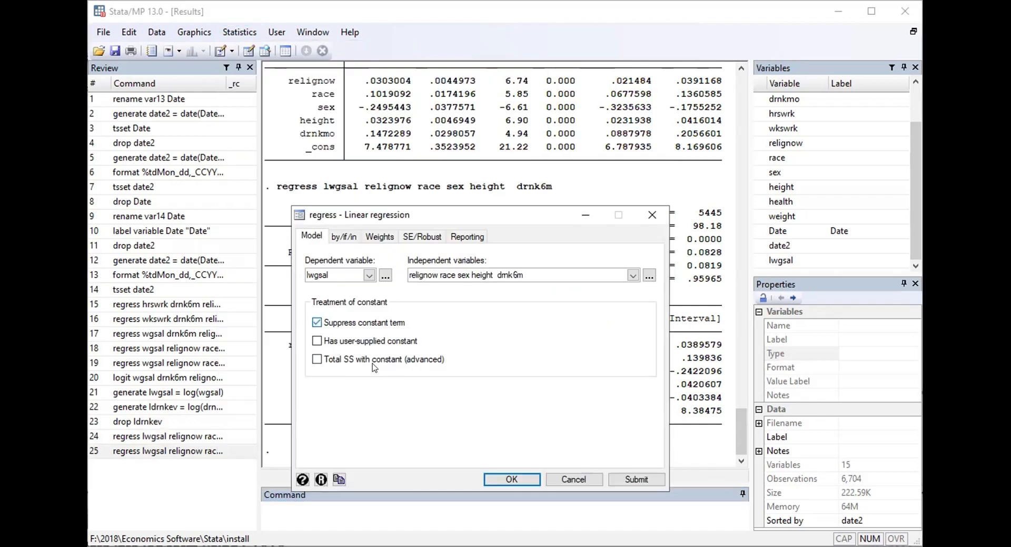
left_click(500, 478)
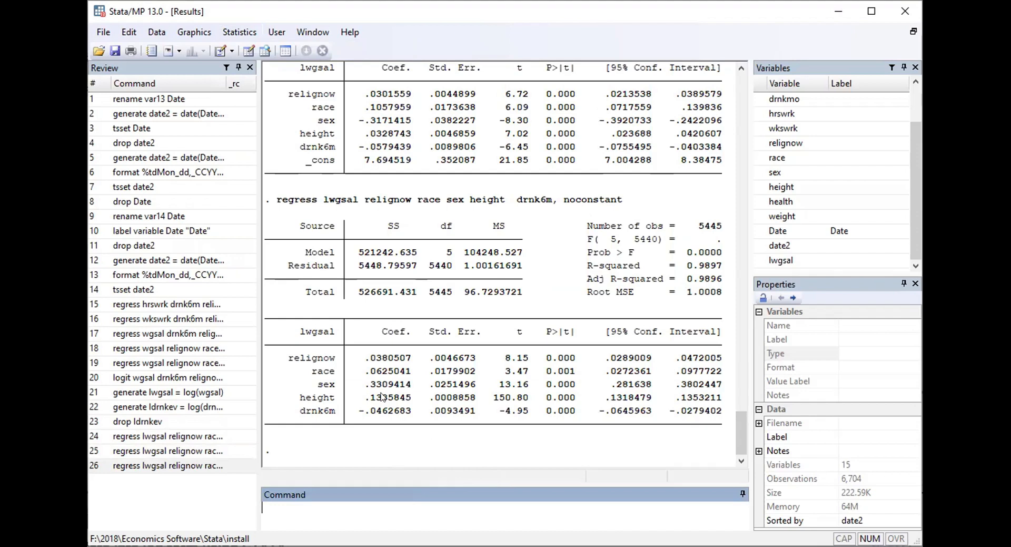
- Repeat the linear regression of lwgsal with the same independent variables and the noconstant option
left_click(240, 32)
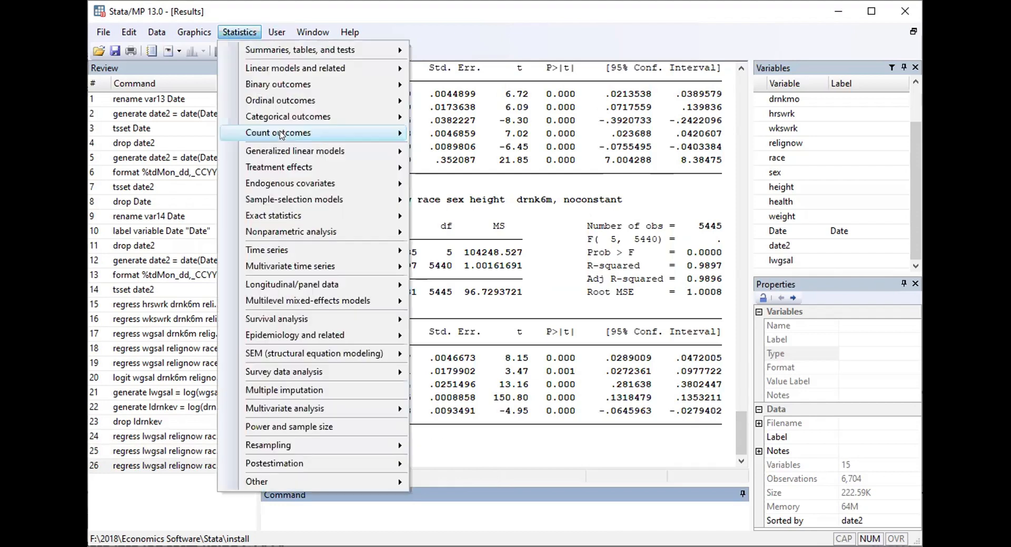
mouse_move(280, 64)
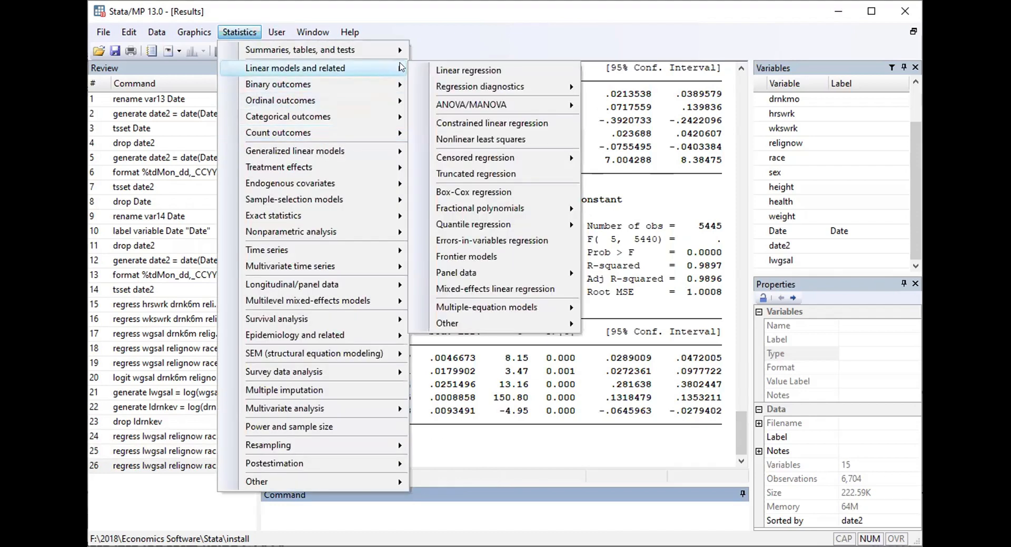
left_click(466, 68)
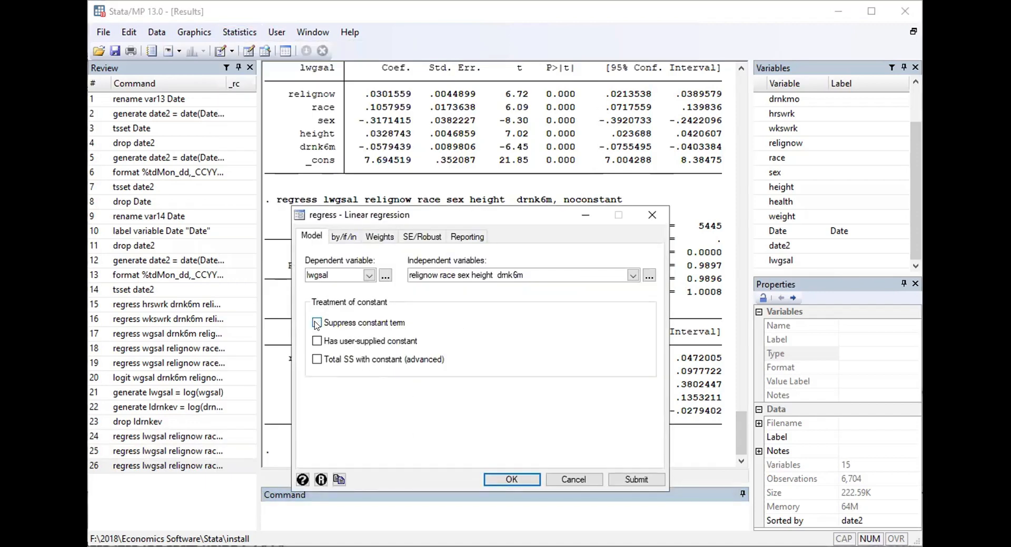
left_click(521, 479)
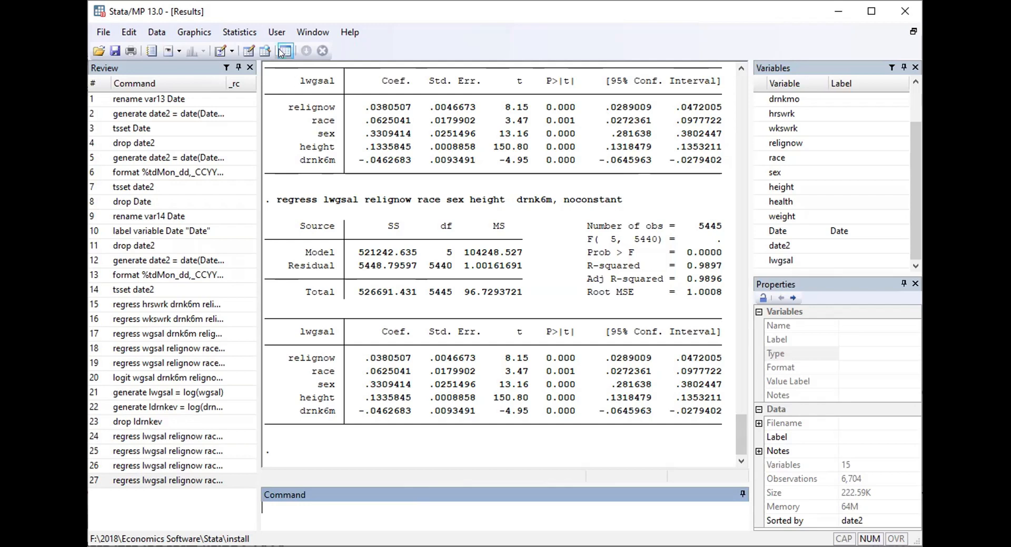
- Run the lwgsal regression with the user-supplied constant option enabled in addition to the suppressed constant term
left_click(243, 34)
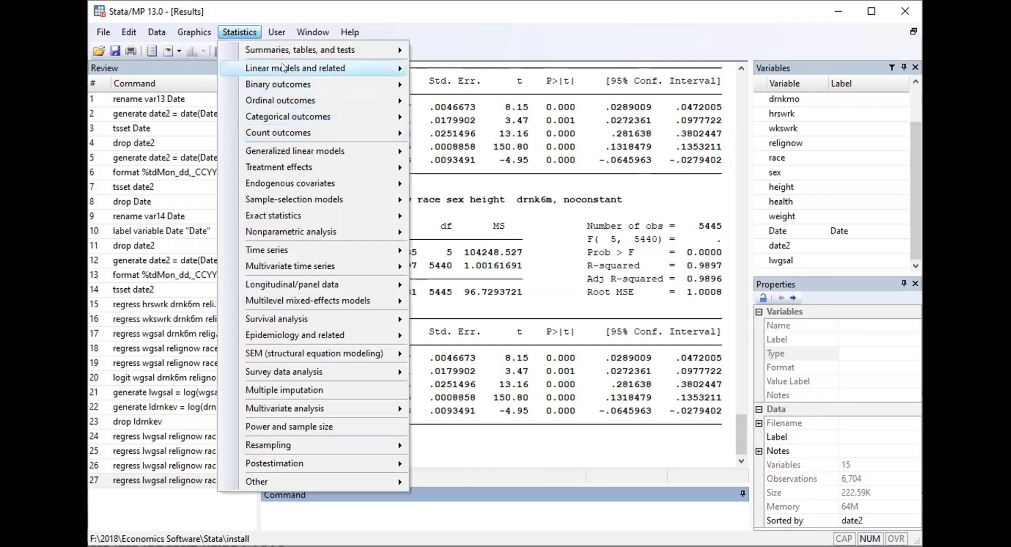
mouse_move(287, 68)
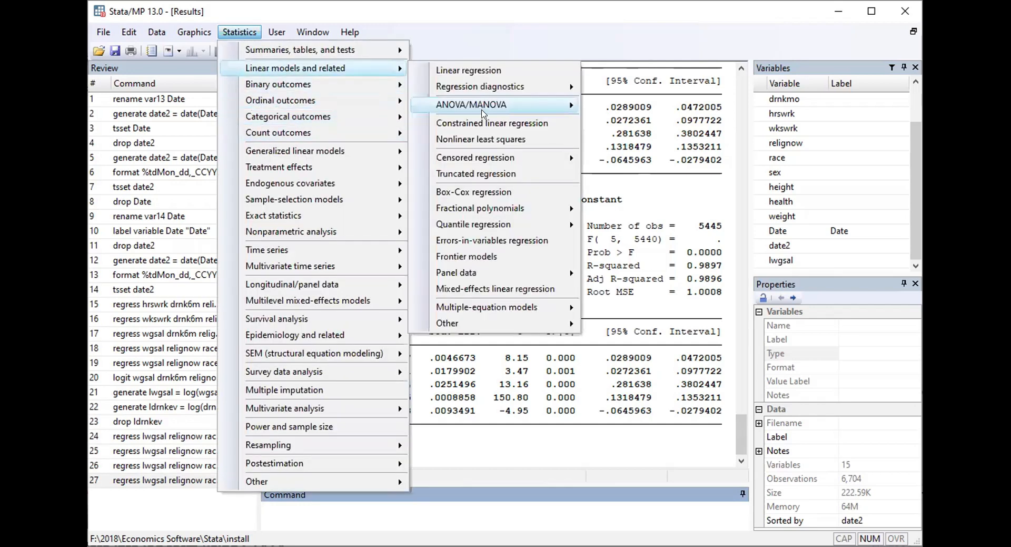
left_click(469, 70)
left_click(335, 342)
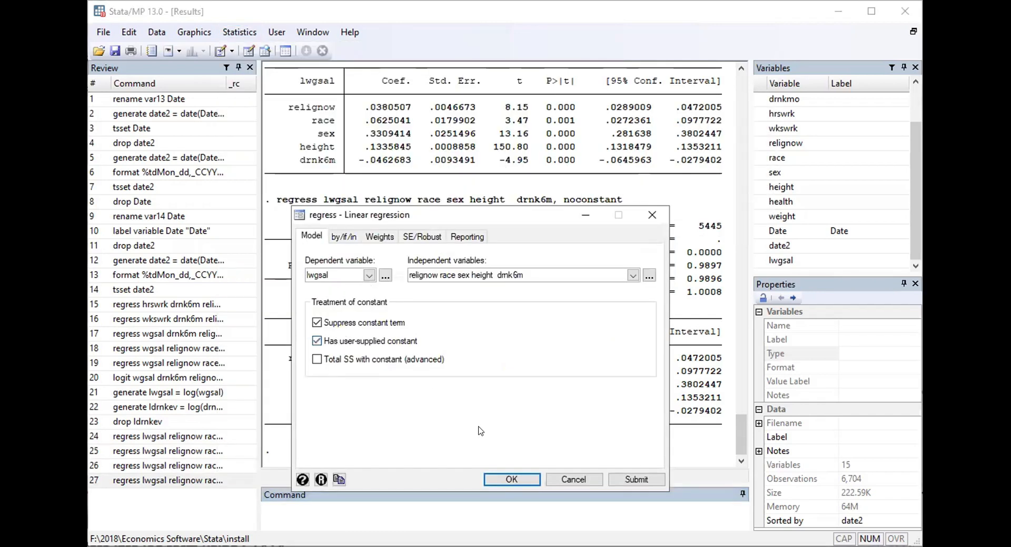
left_click(503, 480)
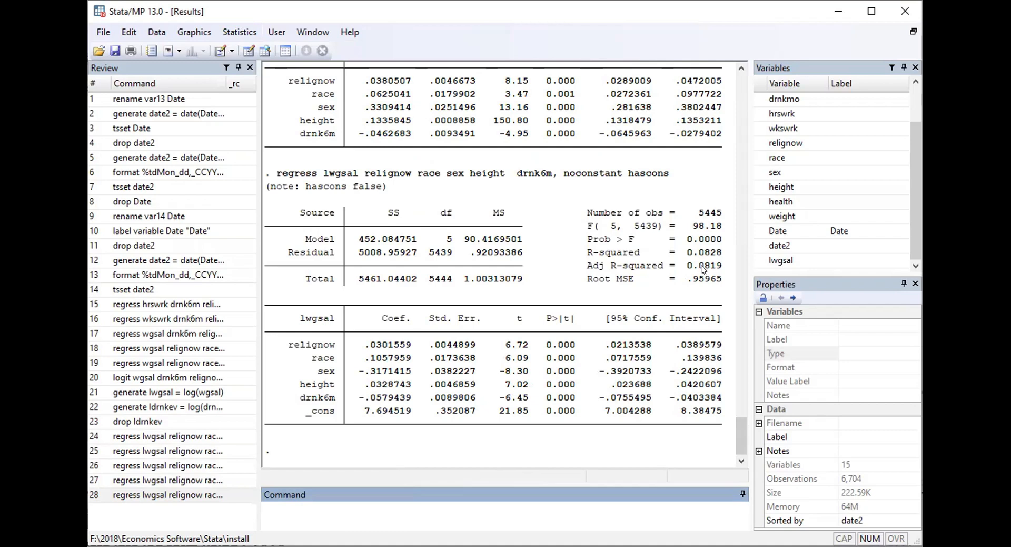
- Run the lwgsal regression with Total SS with constant enabled alongside the suppressed constant term and the user-supplied constant
left_click(232, 31)
mouse_move(316, 68)
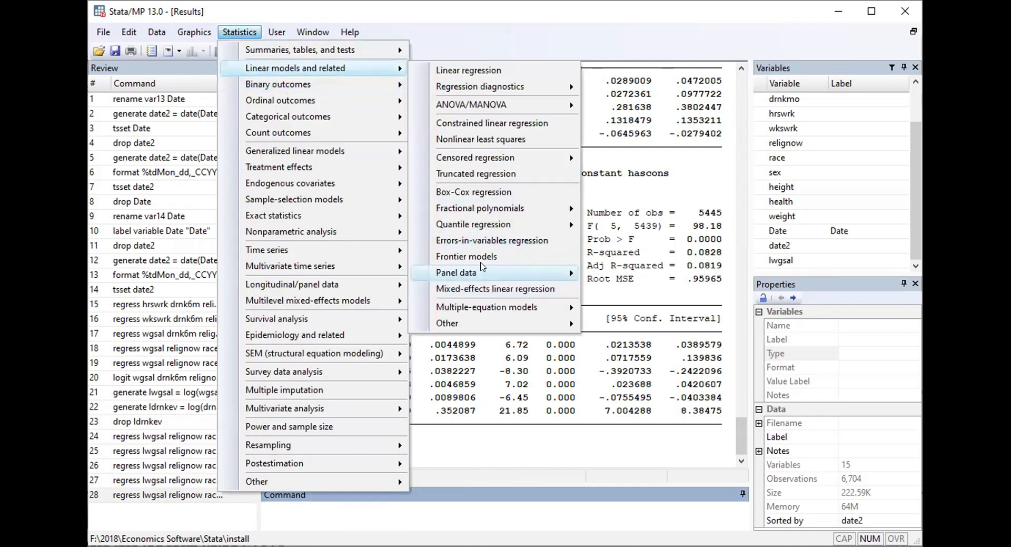
left_click(488, 76)
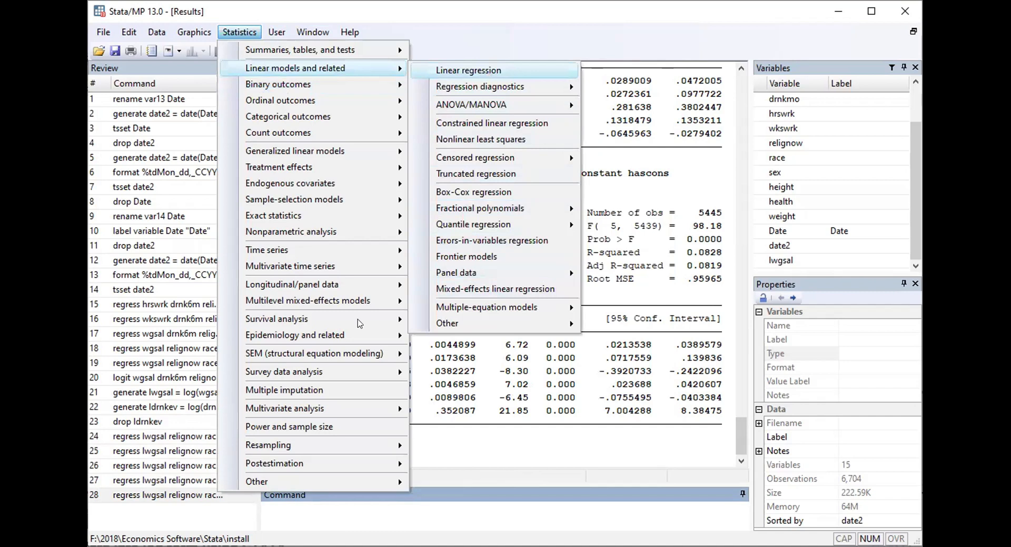
left_click(316, 359)
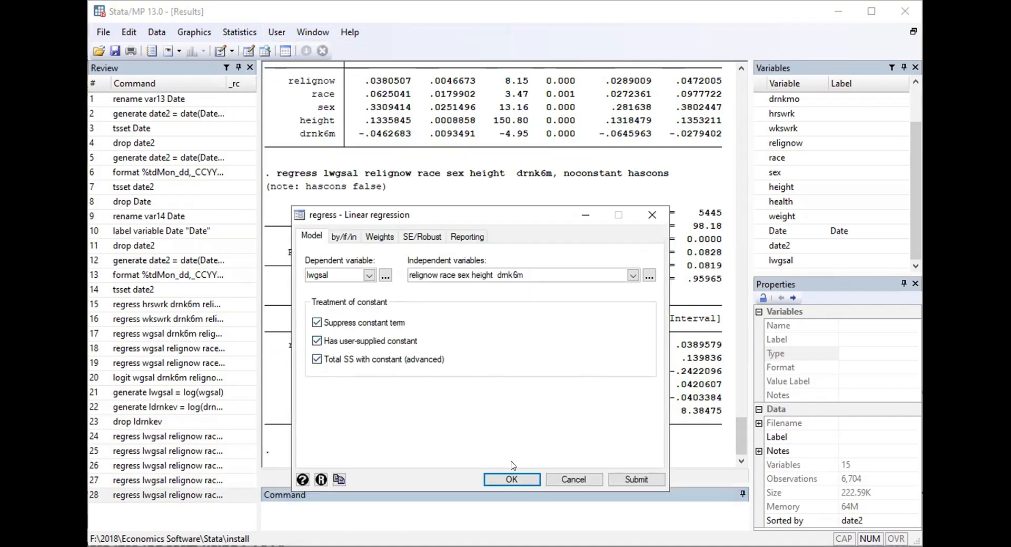
left_click(512, 478)
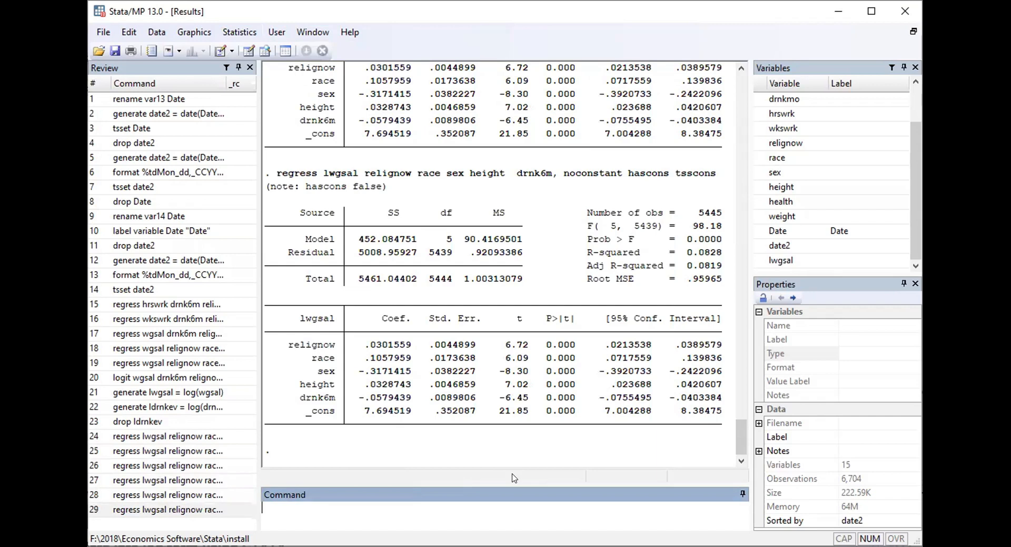
- Disable the user-supplied constant and run the lwgsal regression with the suppressed constant term and Total SS with constant
left_click(243, 34)
mouse_move(276, 76)
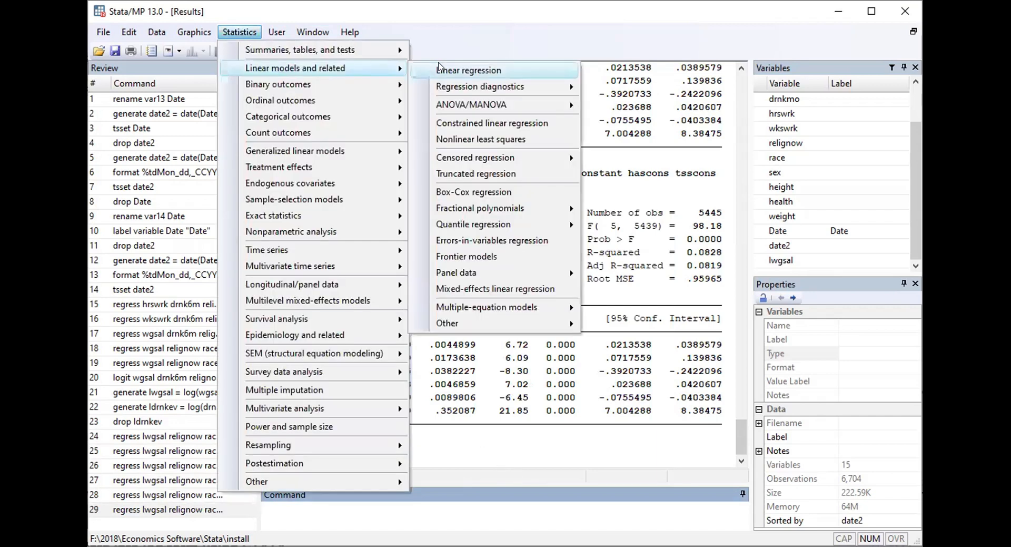
key("Return")
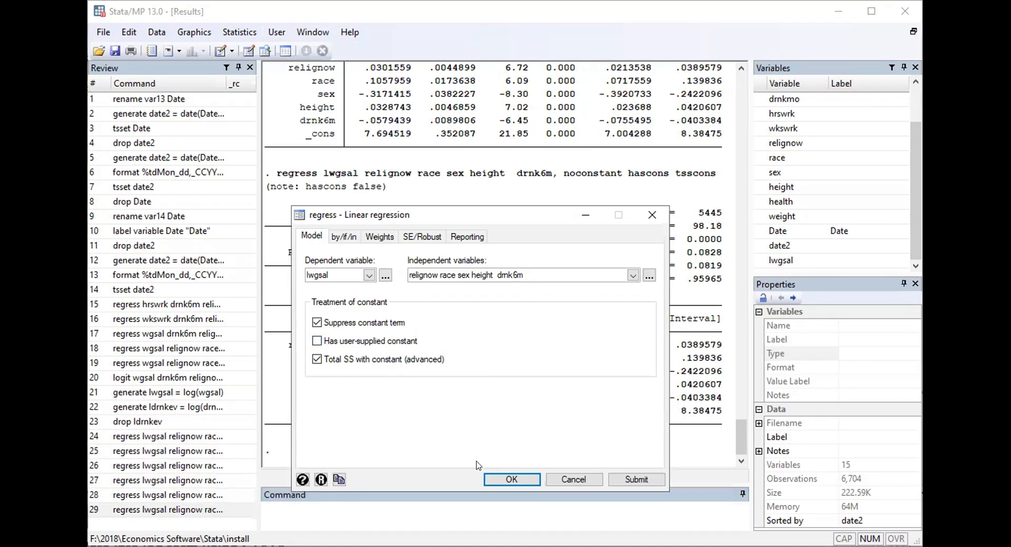
left_click(500, 479)
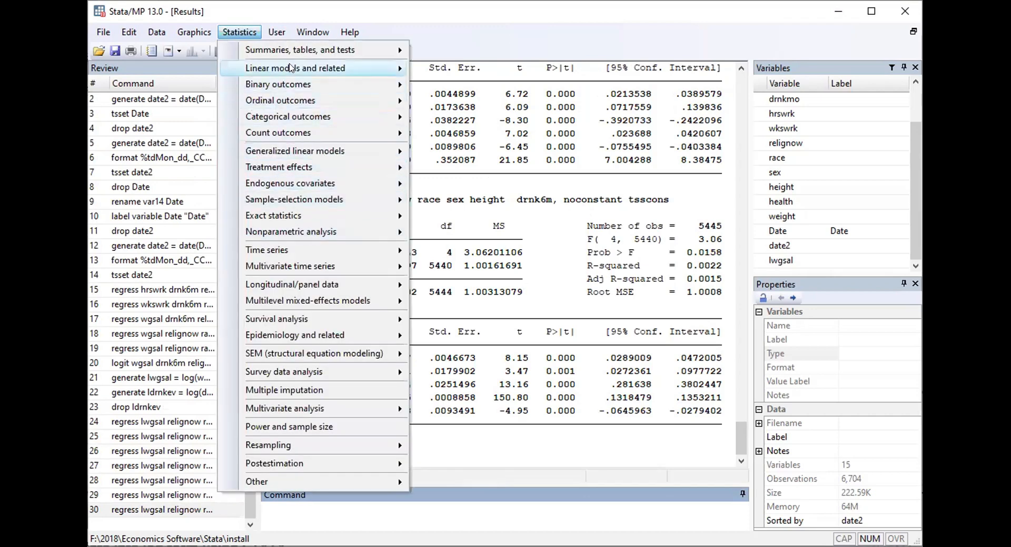
- Disable Total SS with constant and run the noconstant lwgsal regression with Robust standard errors and the default n/(n-k) bias correction
left_click(473, 63)
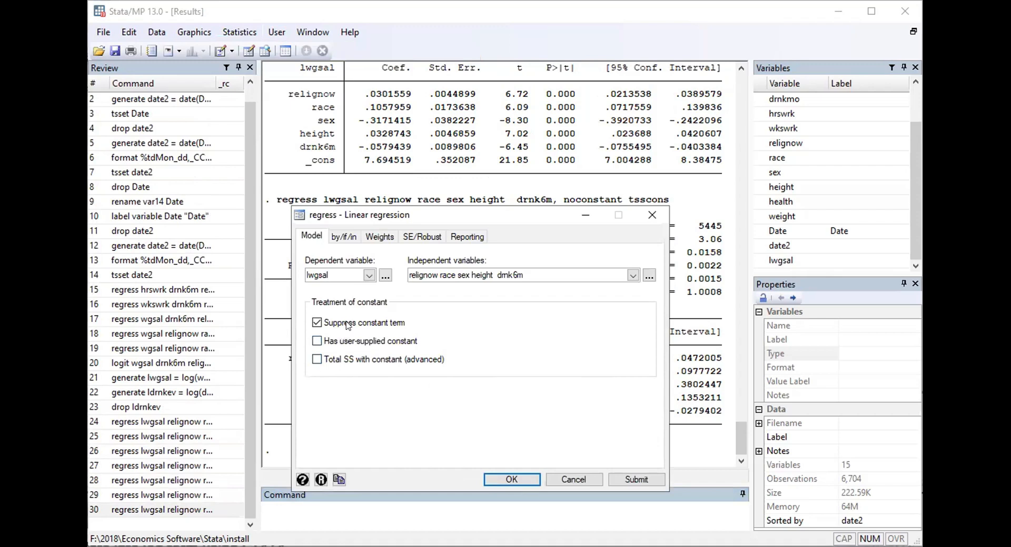
left_click(342, 237)
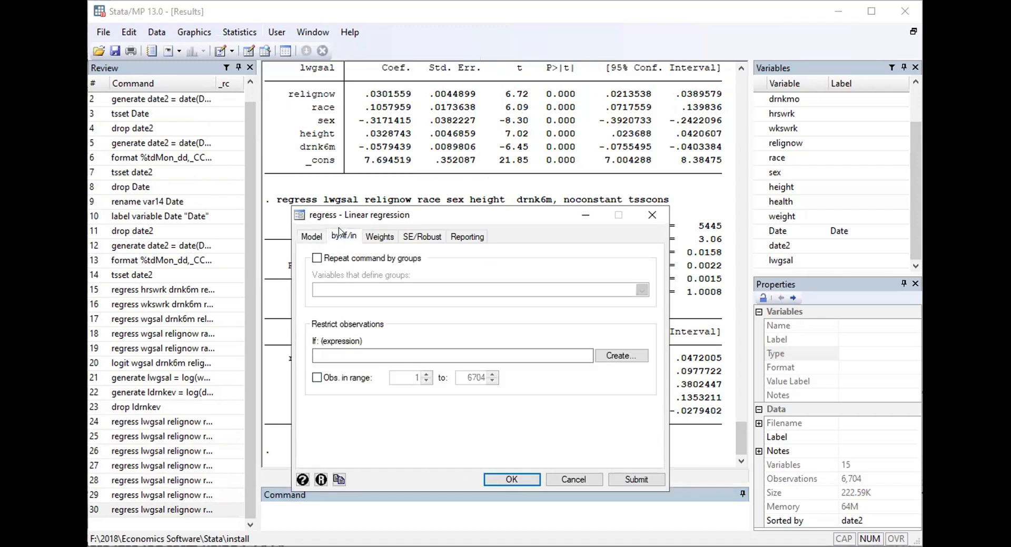
left_click(392, 237)
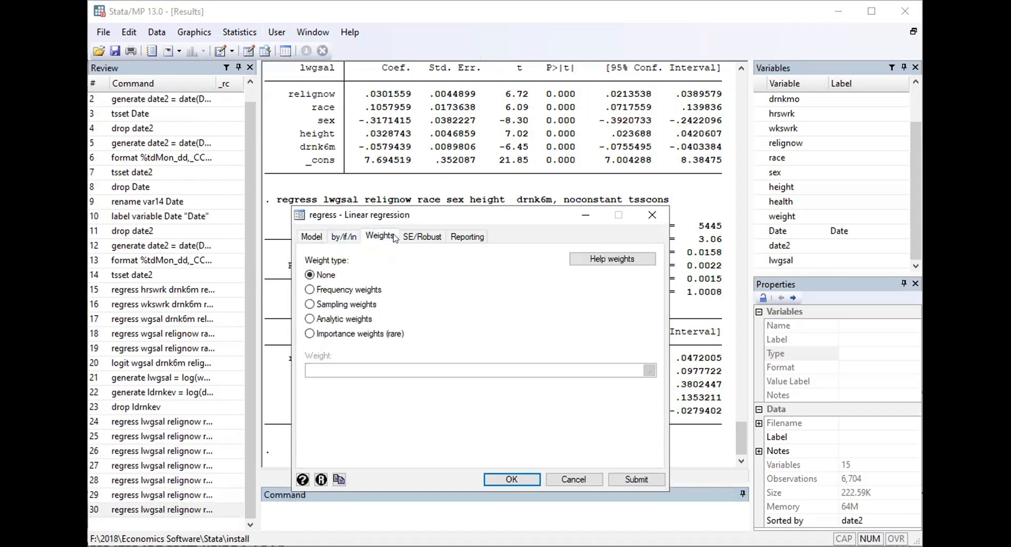
left_click(412, 236)
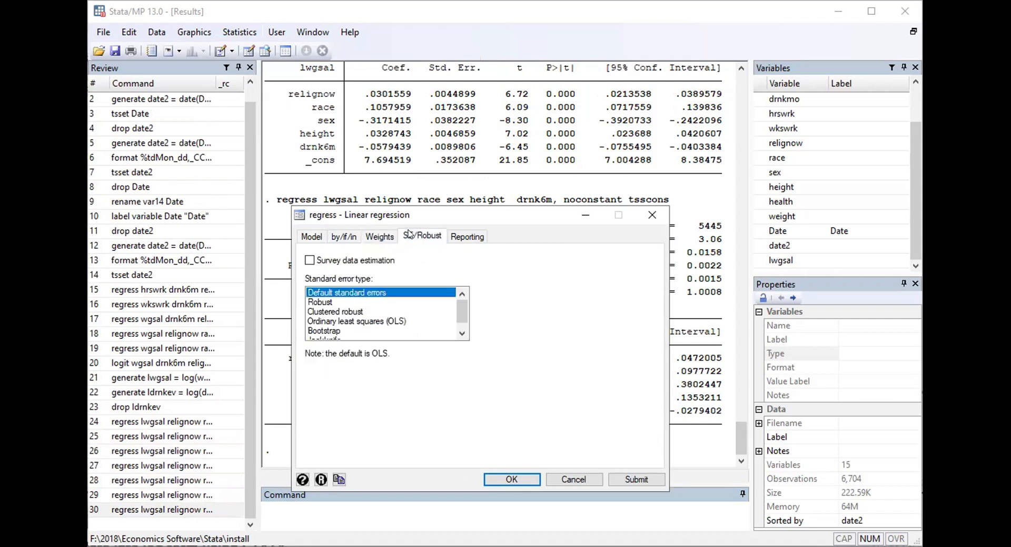
left_click(362, 310)
left_click(362, 301)
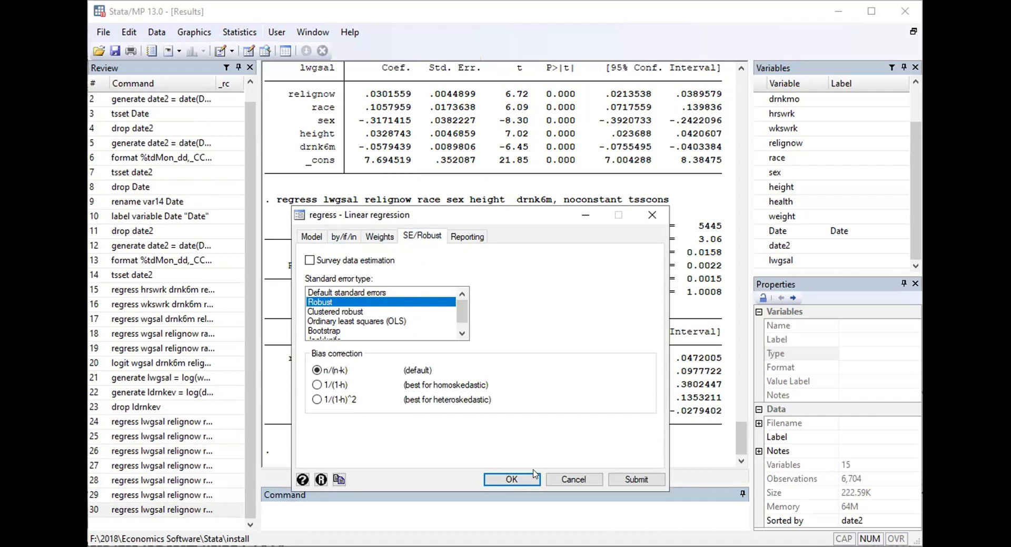
left_click(512, 479)
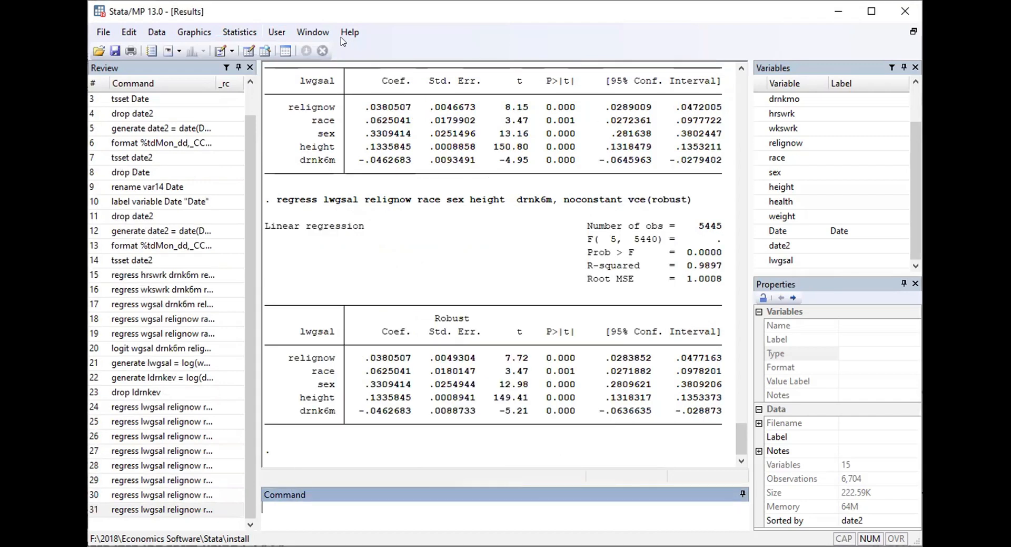
- Try Clustered robust standard errors without a cluster variable, and run the noconstant lwgsal regression with Ordinary least squares (OLS) standard errors instead
left_click(236, 34)
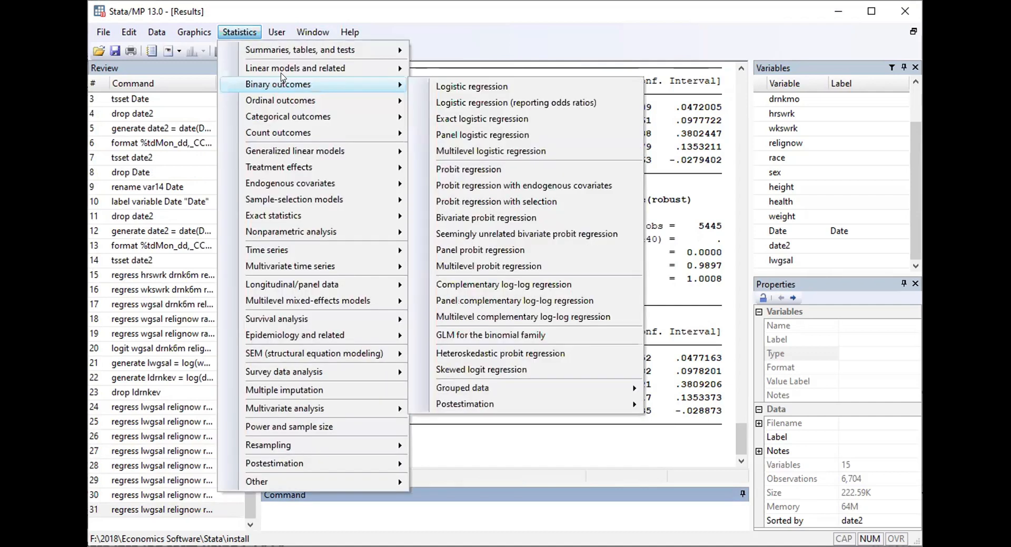
mouse_move(369, 68)
left_click(503, 74)
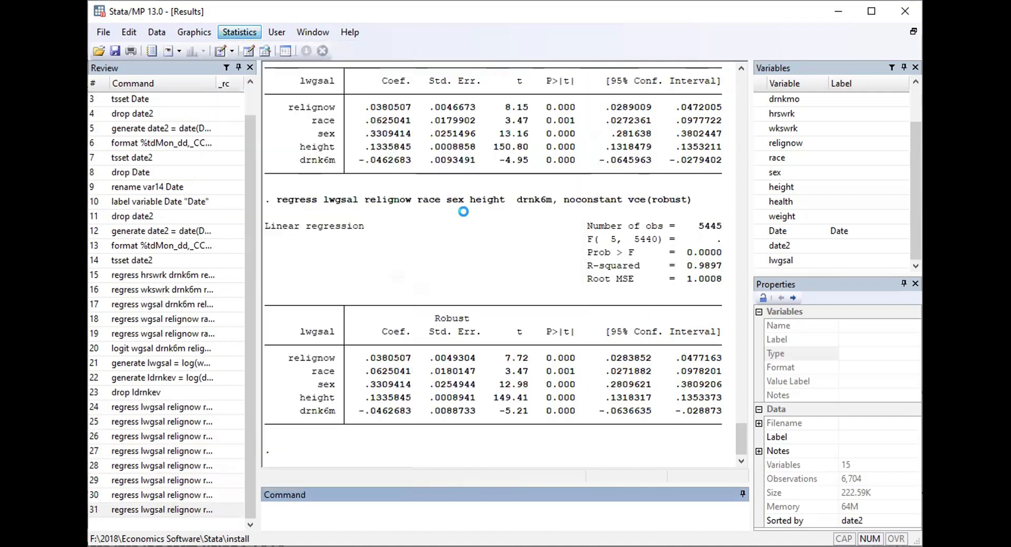
left_click(407, 238)
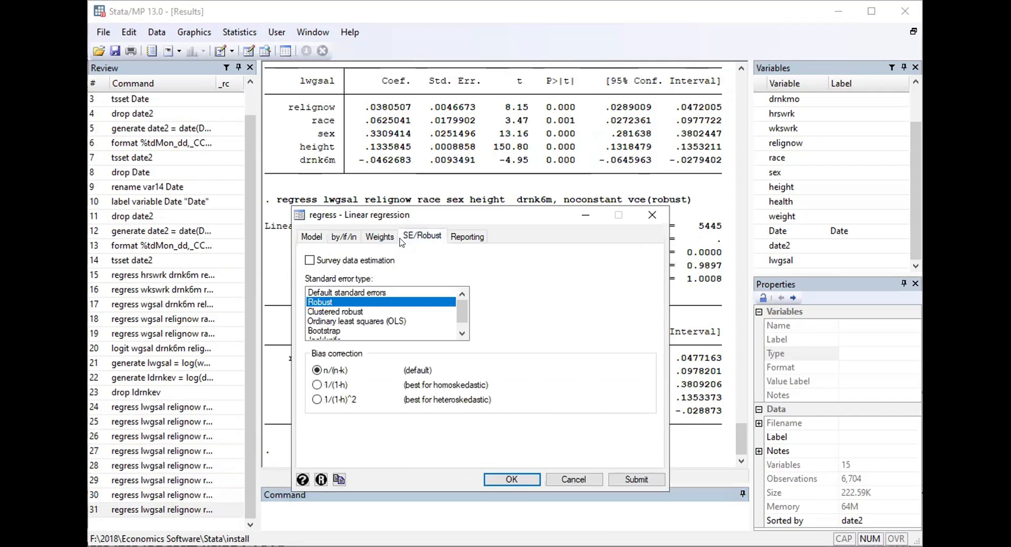
left_click(340, 311)
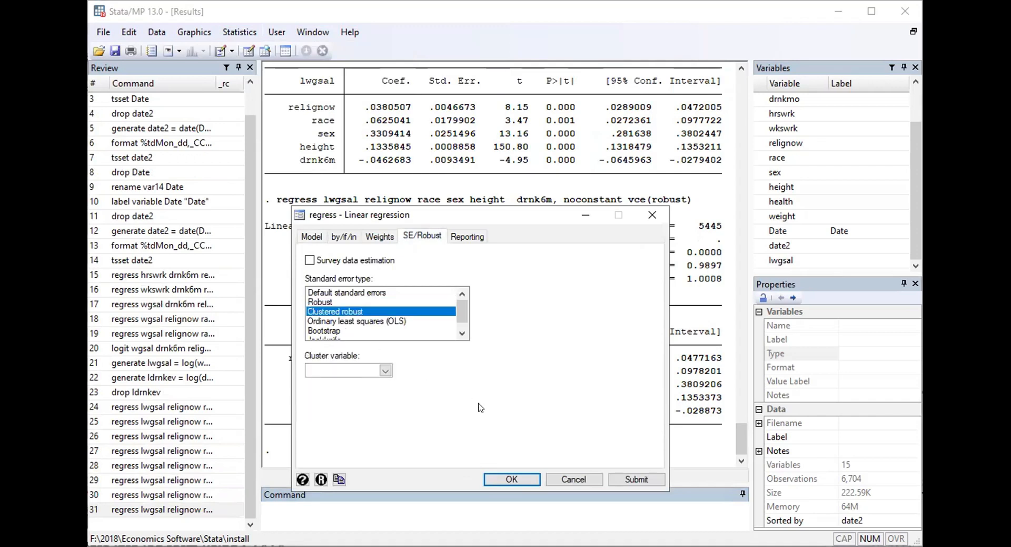
left_click(500, 469)
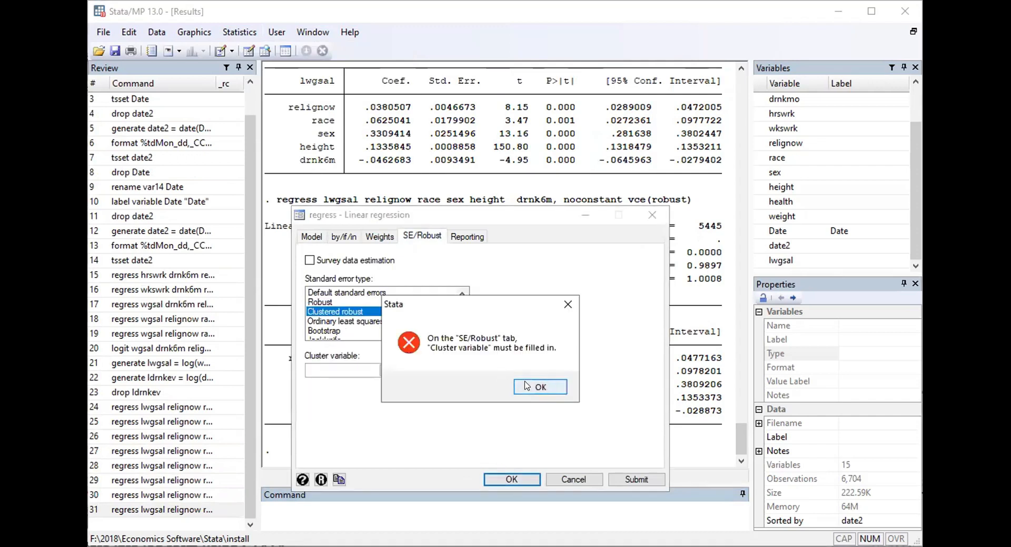
left_click(528, 386)
left_click(349, 321)
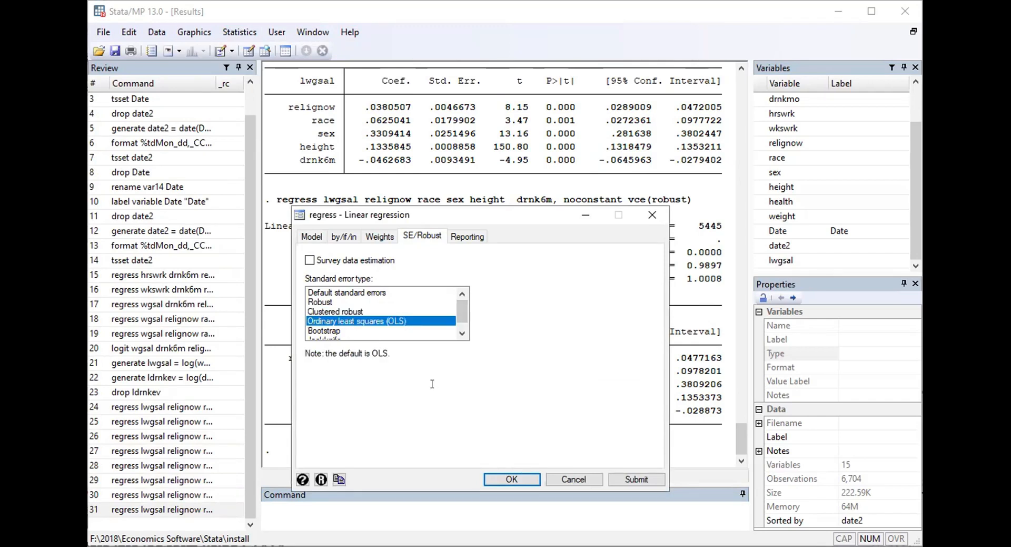
left_click(503, 478)
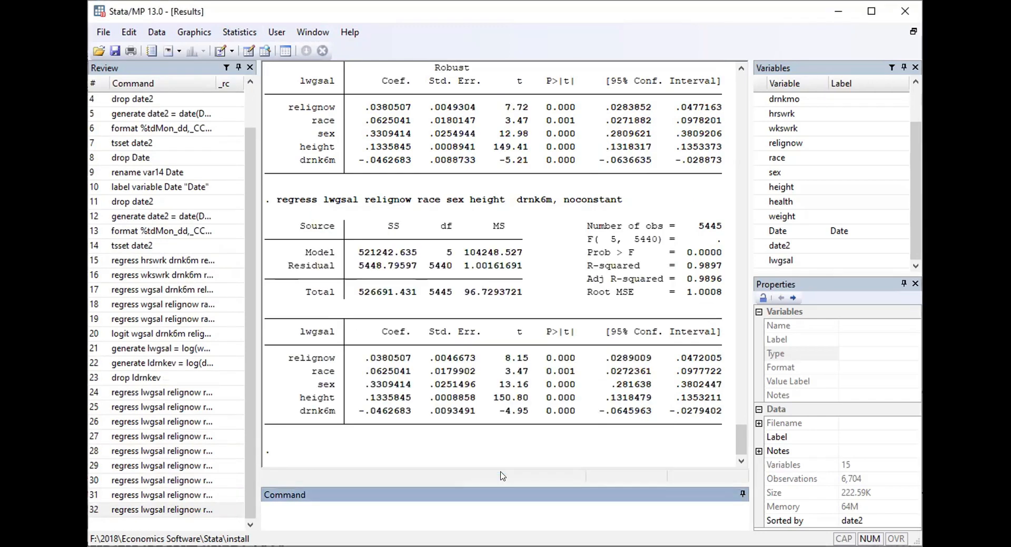
- Run the noconstant lwgsal regression with Bootstrap standard errors using 50 replications, and compare it with the previous regression output
left_click(241, 34)
mouse_move(291, 64)
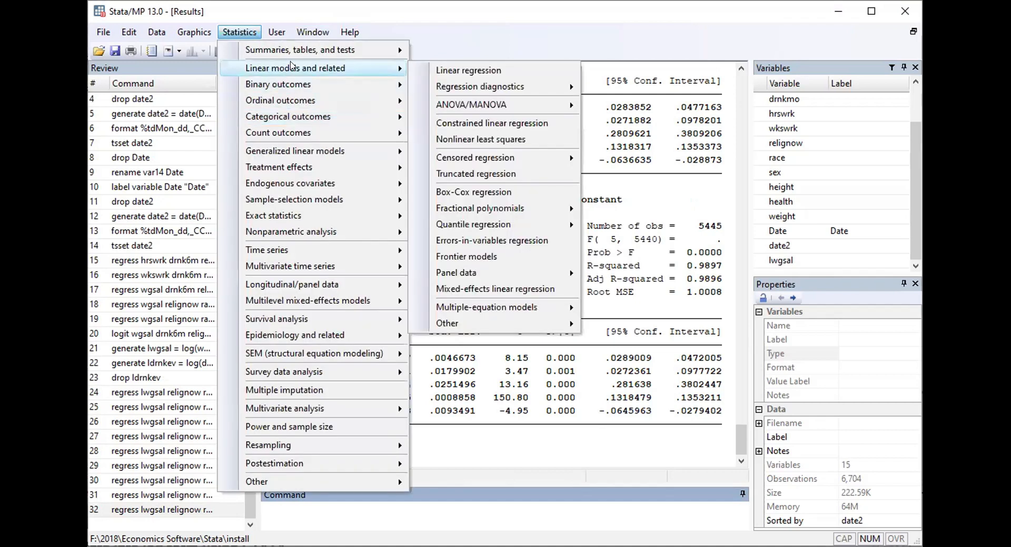
left_click(530, 69)
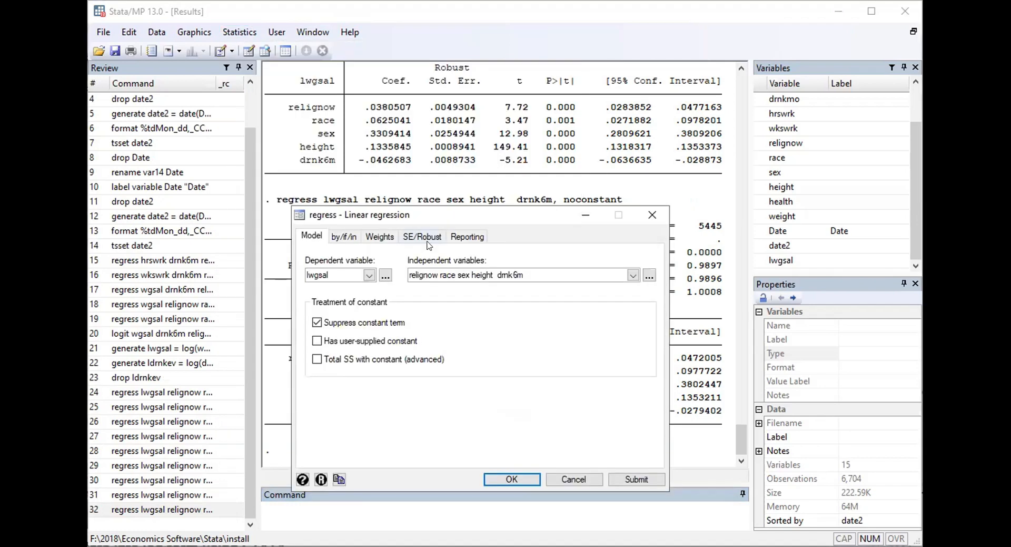
left_click(414, 235)
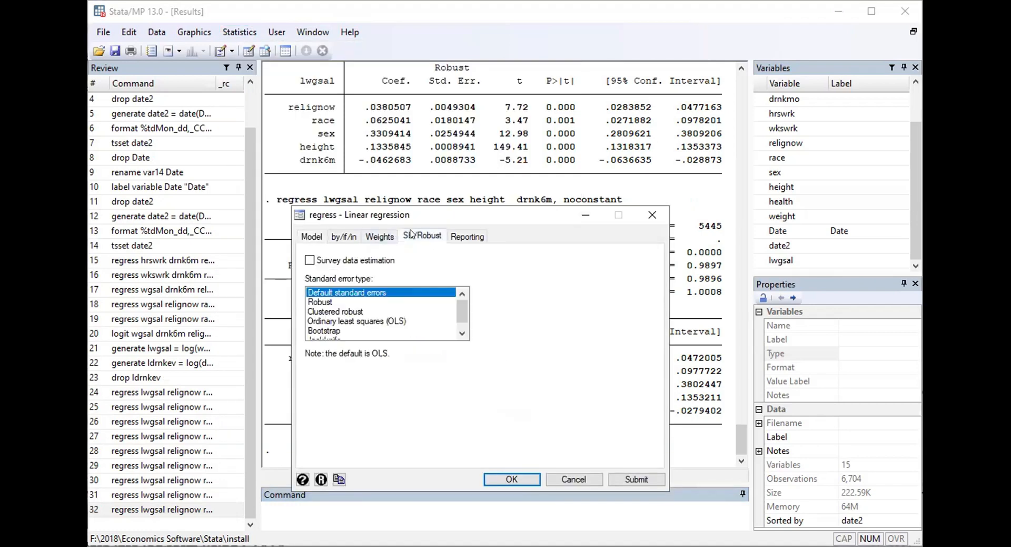
scroll(369, 308, "down", 1)
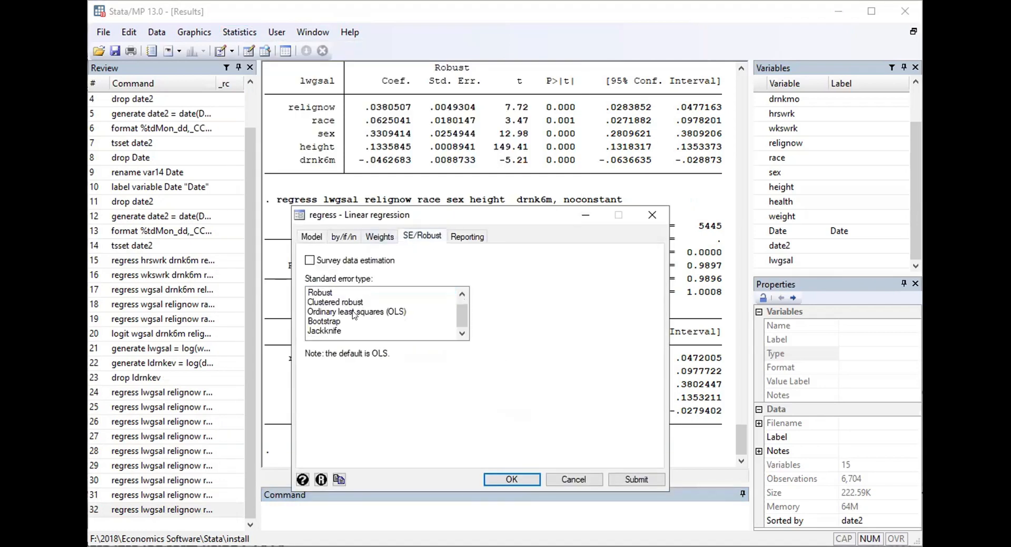
left_click(348, 322)
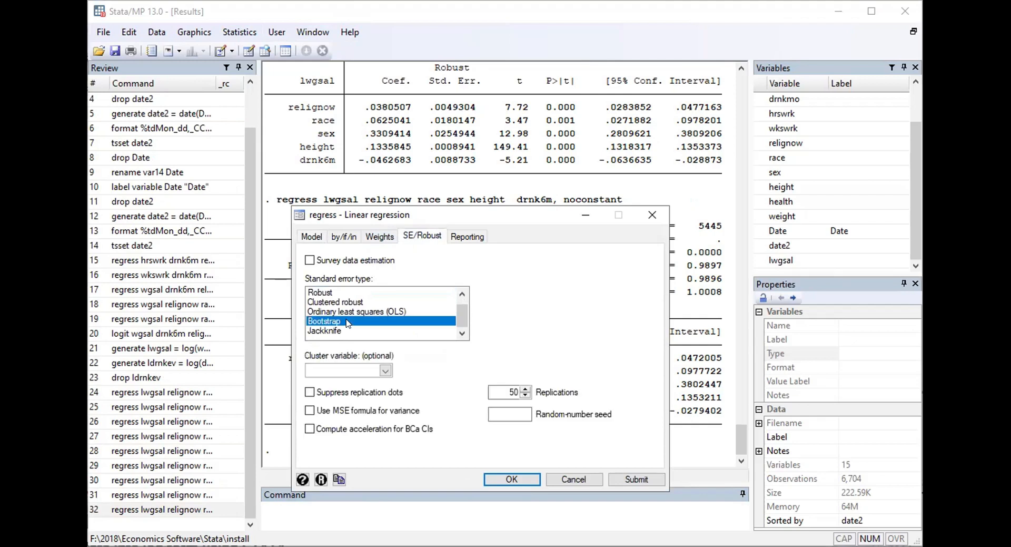
left_click(512, 479)
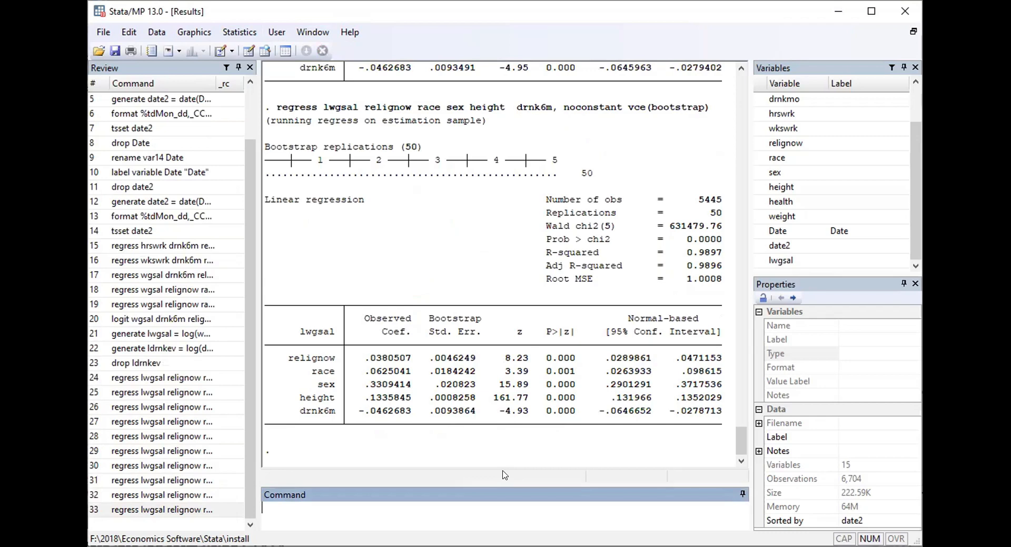
scroll(492, 411, "up", 5)
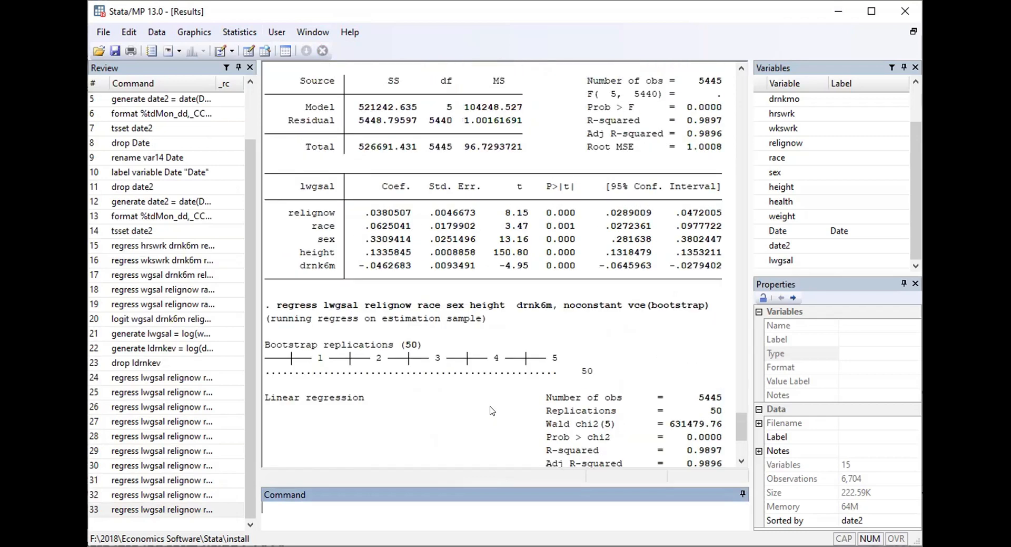
scroll(491, 411, "up", 2)
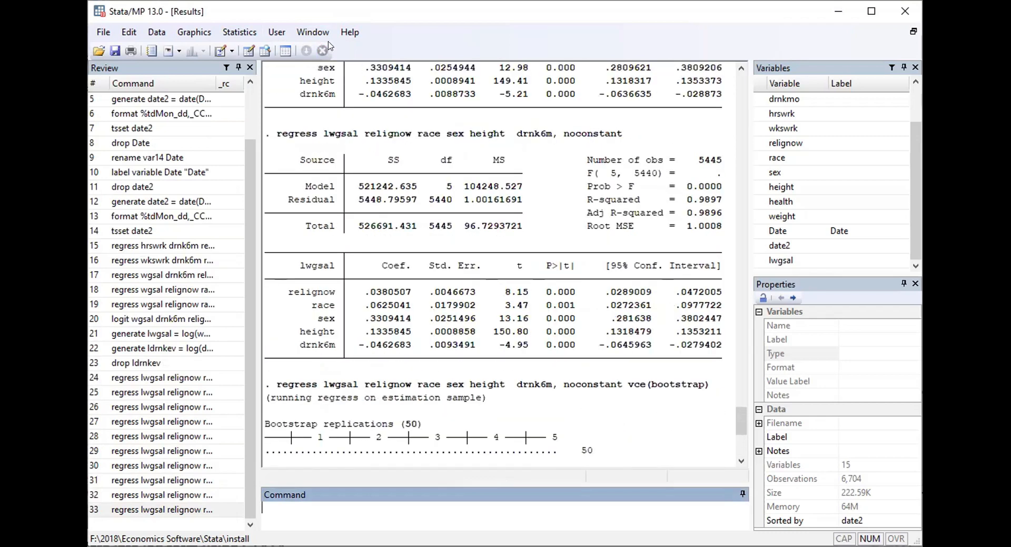
- Run the lwgsal regression on relignow, race, sex, height and drnk6m with the constant suppressed and Jackknife standard errors
left_click(244, 30)
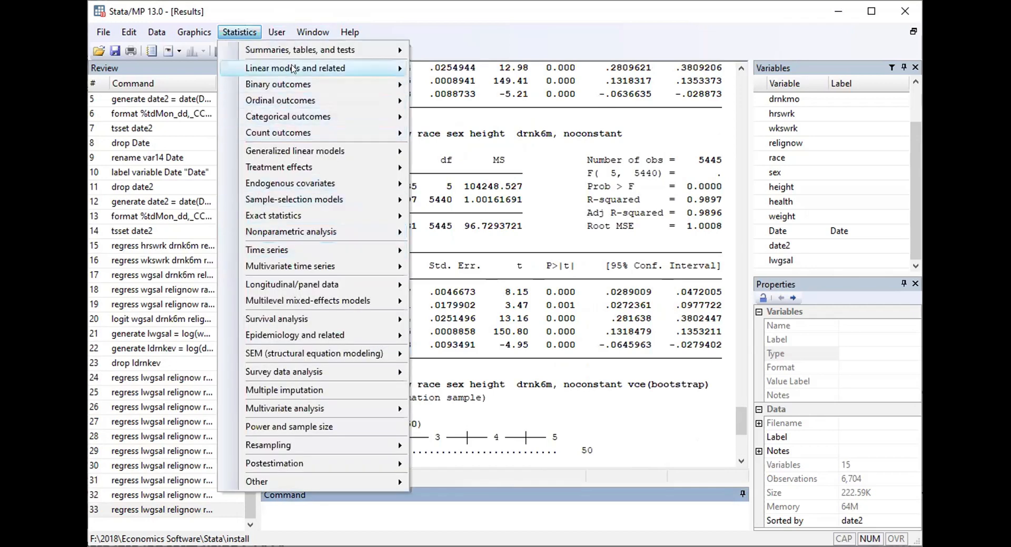
mouse_move(293, 68)
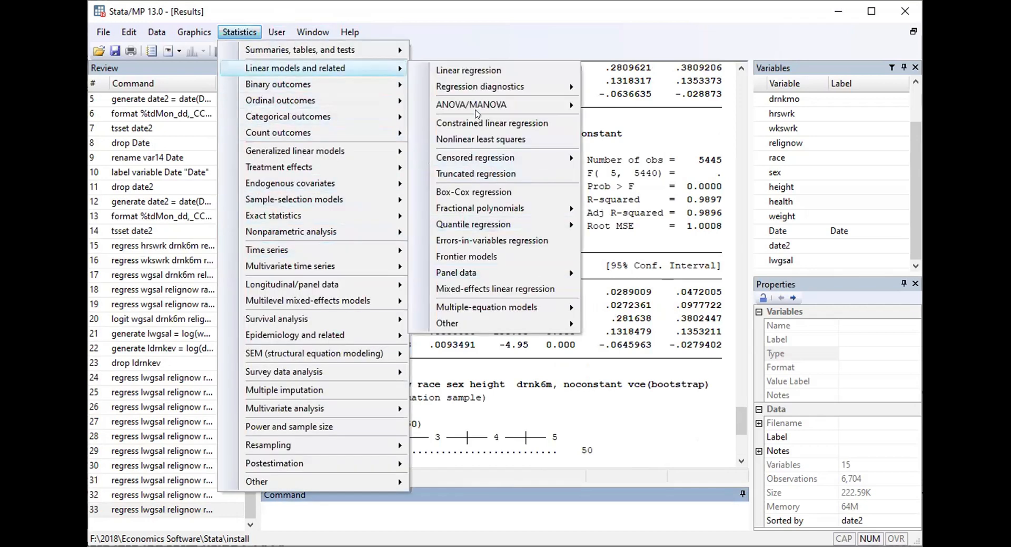
left_click(482, 69)
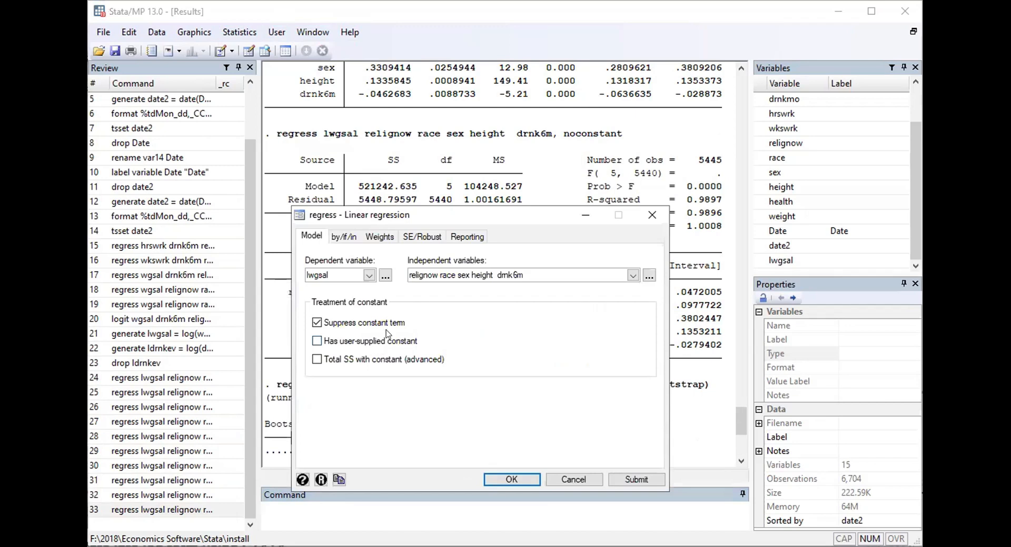
left_click(440, 242)
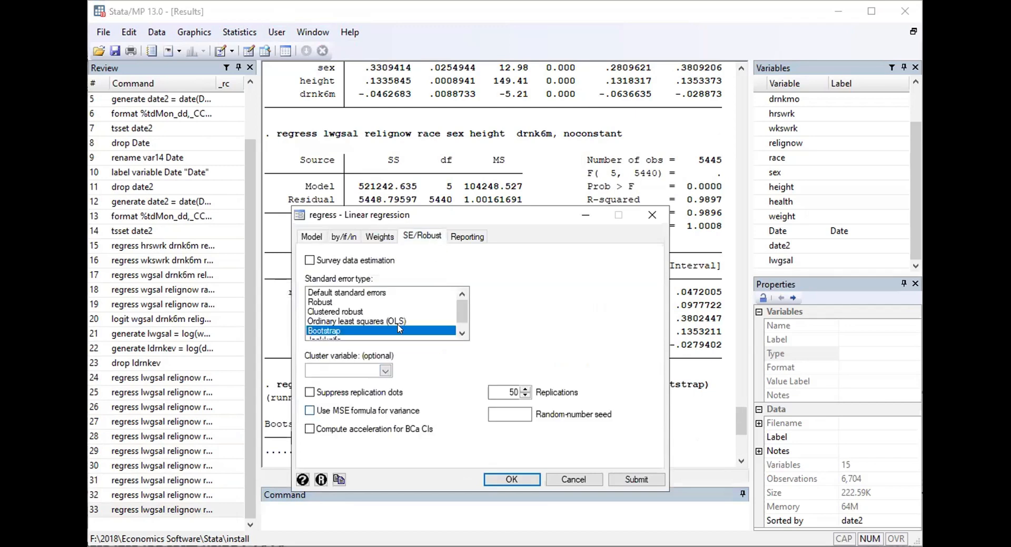
scroll(401, 324, "down", 1)
left_click(382, 331)
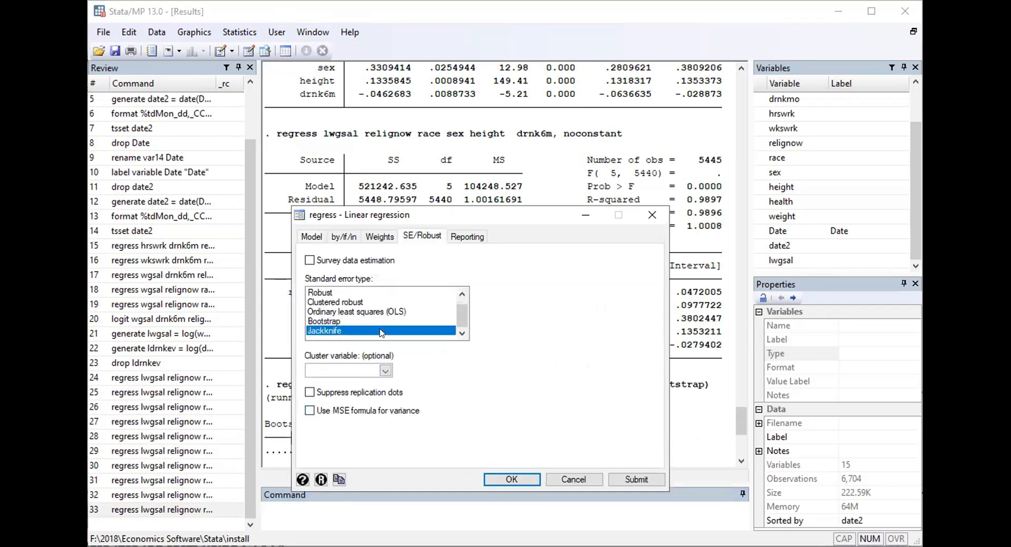
left_click(500, 479)
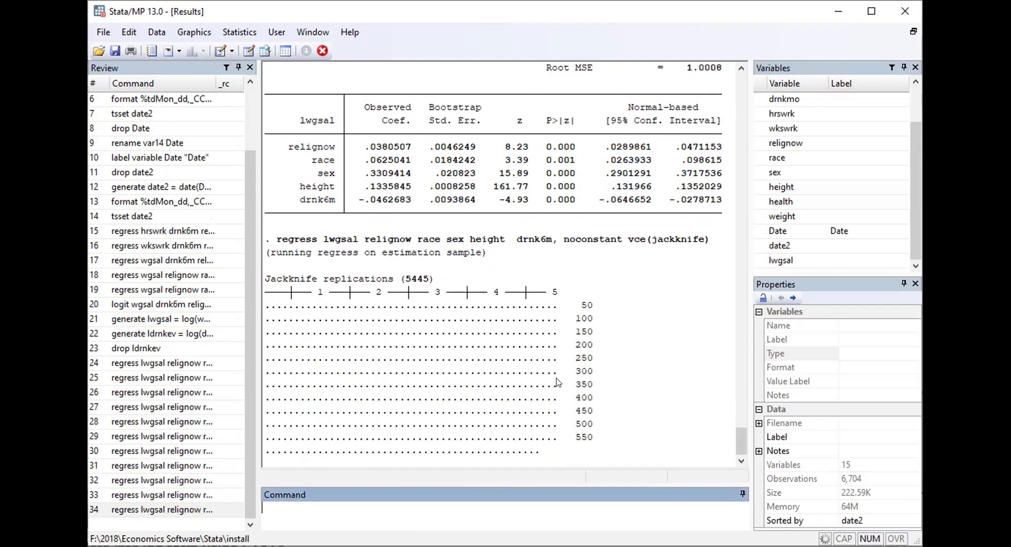
left_click_drag(743, 438, 744, 390)
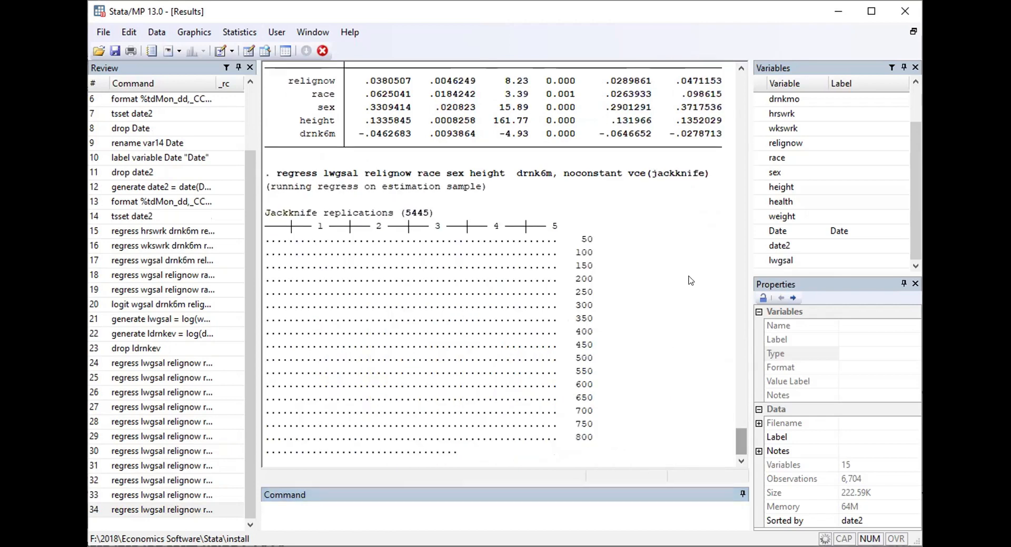
- Run the lwgsal regression on relignow, race, sex, height and drnk6m with the constant suppressed and Default standard errors
left_click(245, 34)
mouse_move(304, 71)
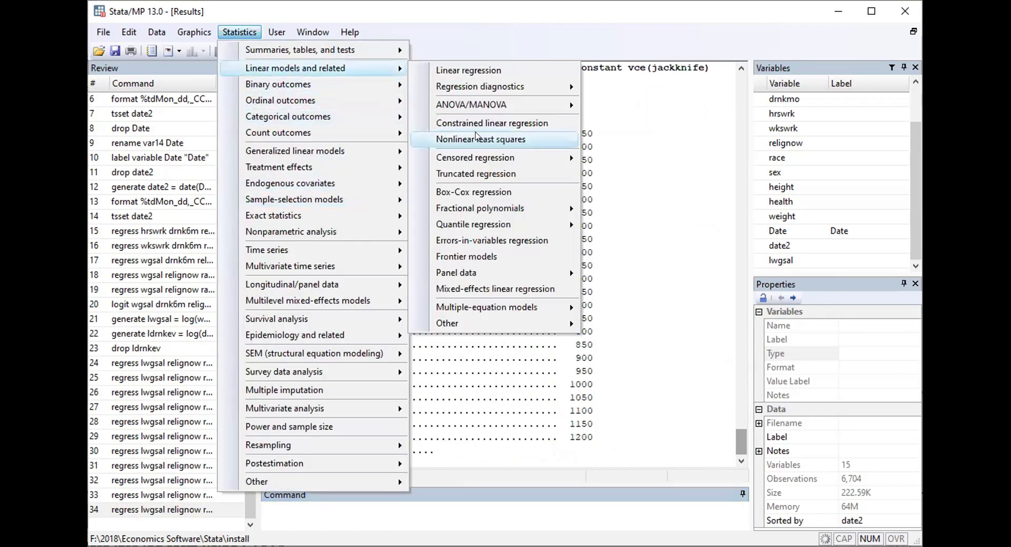
left_click(497, 69)
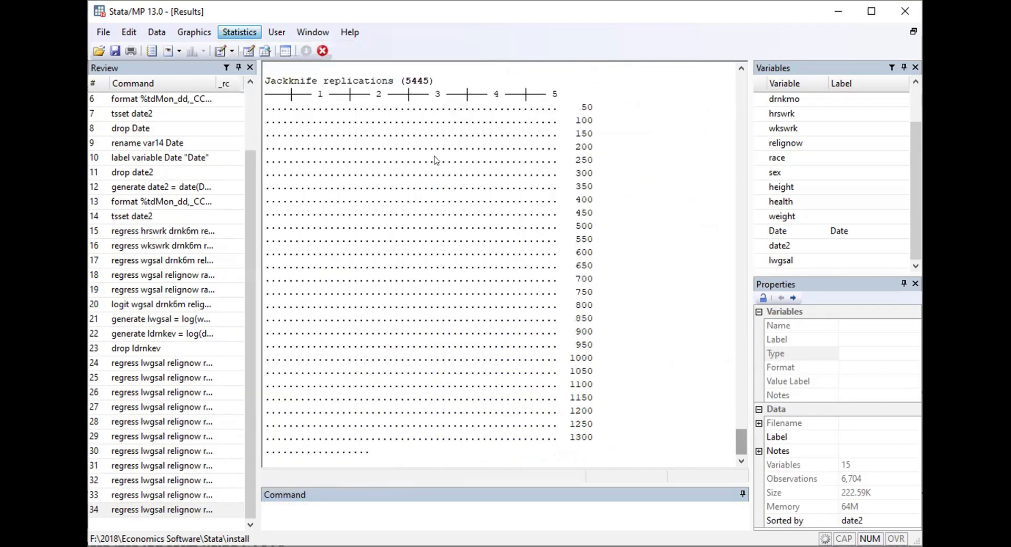
left_click(421, 237)
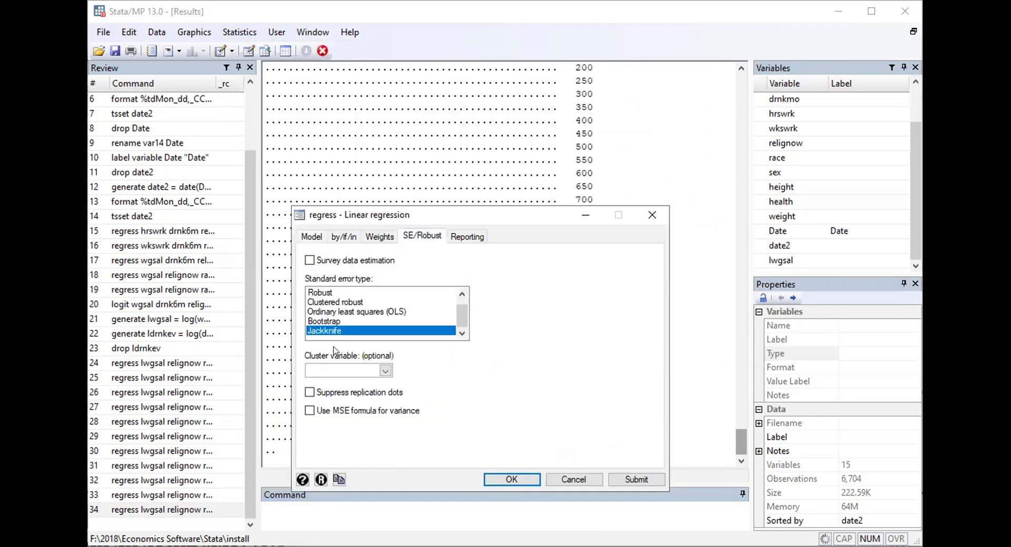
scroll(389, 300, "up", 1)
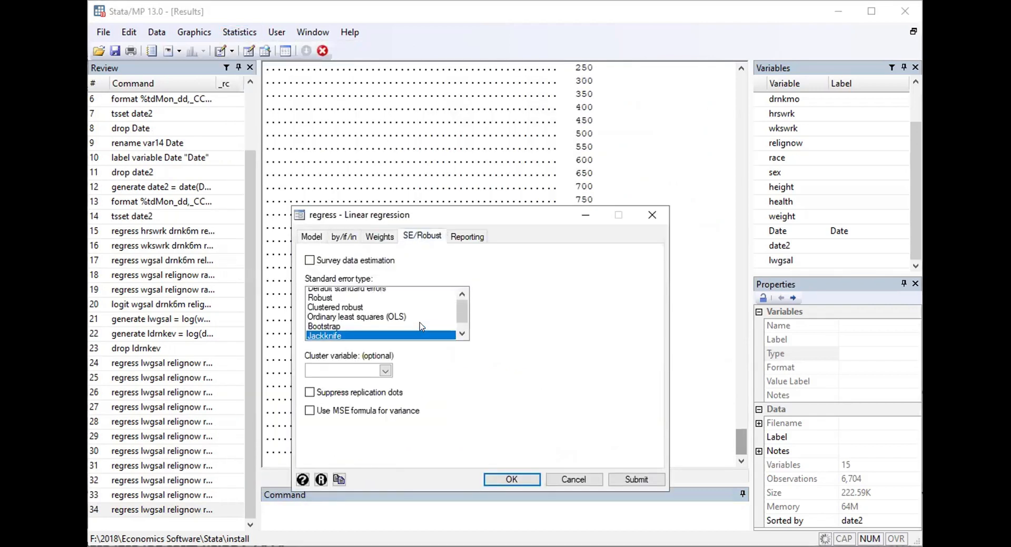
left_click(389, 301)
left_click(387, 292)
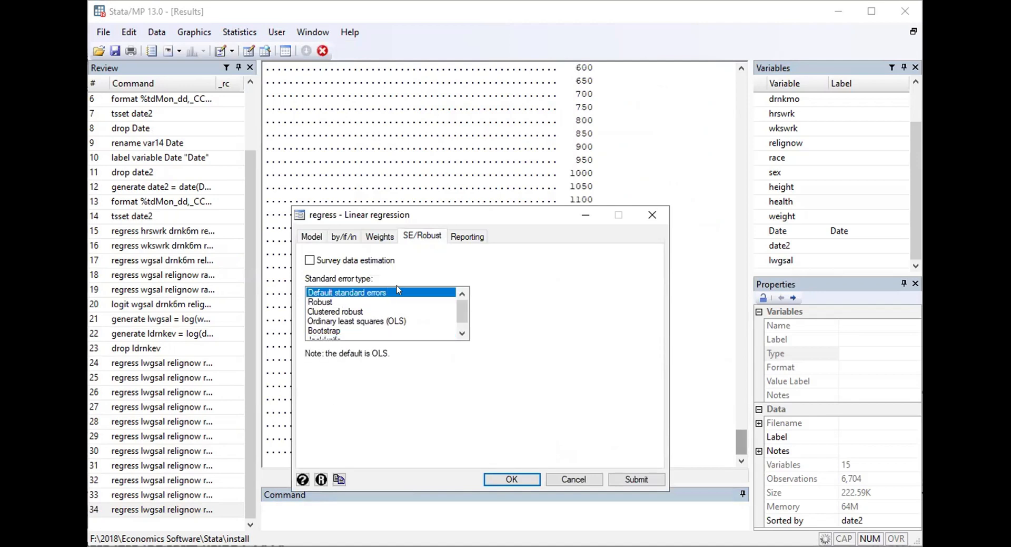
left_click(458, 238)
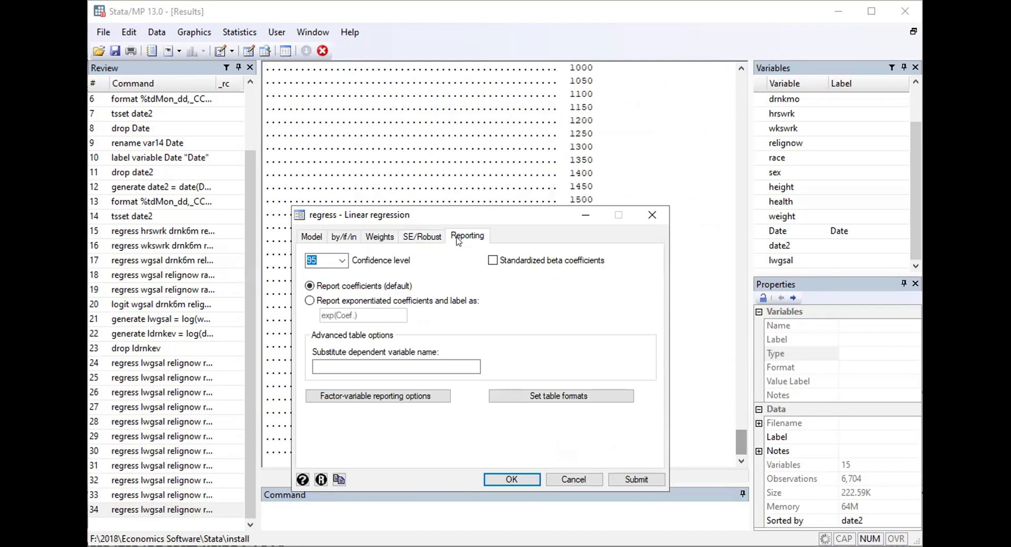
left_click(312, 235)
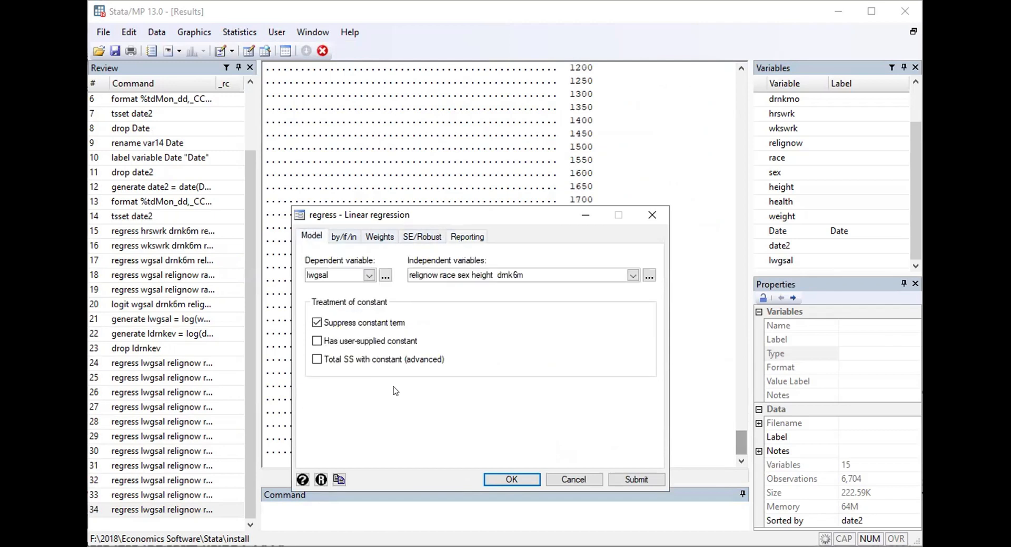
left_click(501, 479)
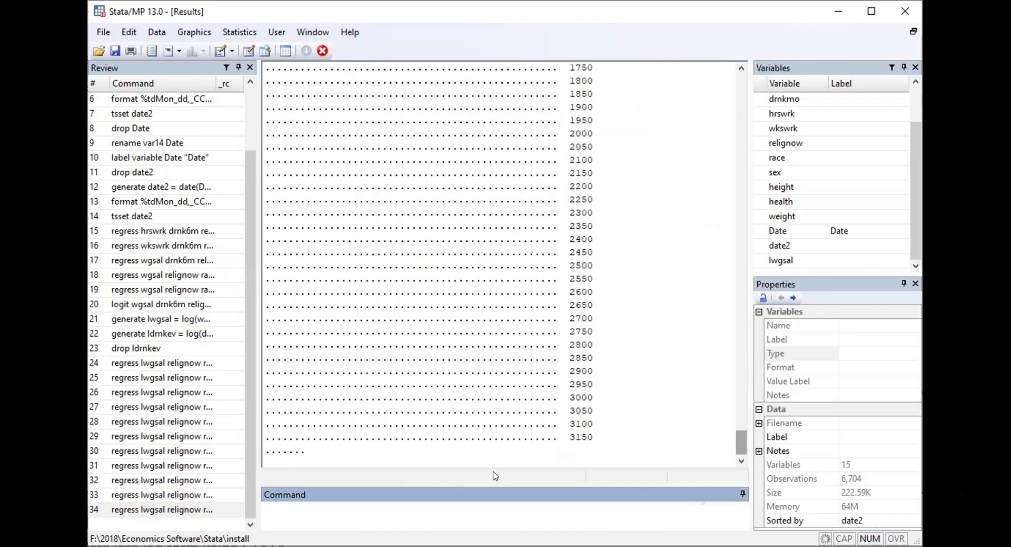
left_click_drag(740, 440, 704, 465)
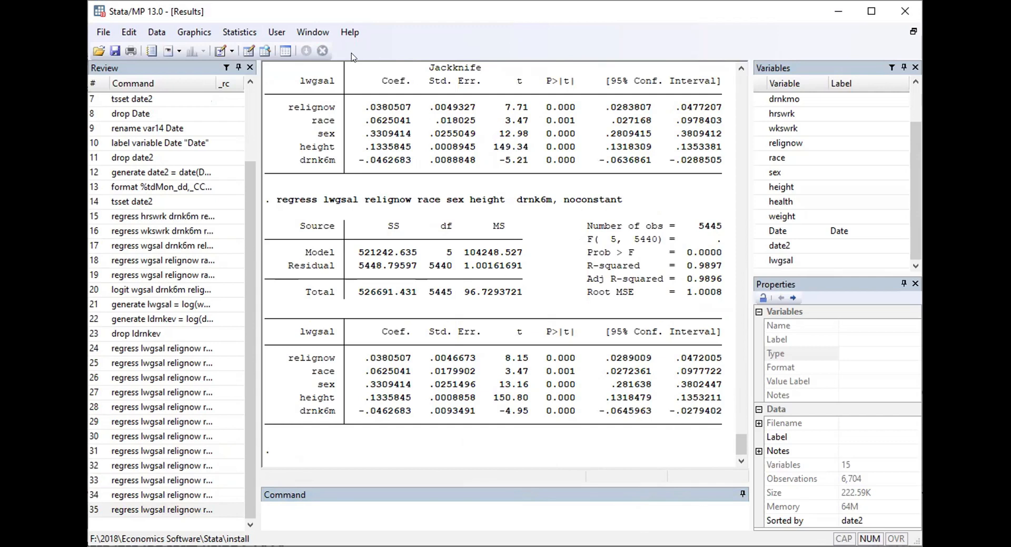
- Rerun the noconstant lwgsal regression with its current linear regression settings and copy text from its output
left_click(244, 33)
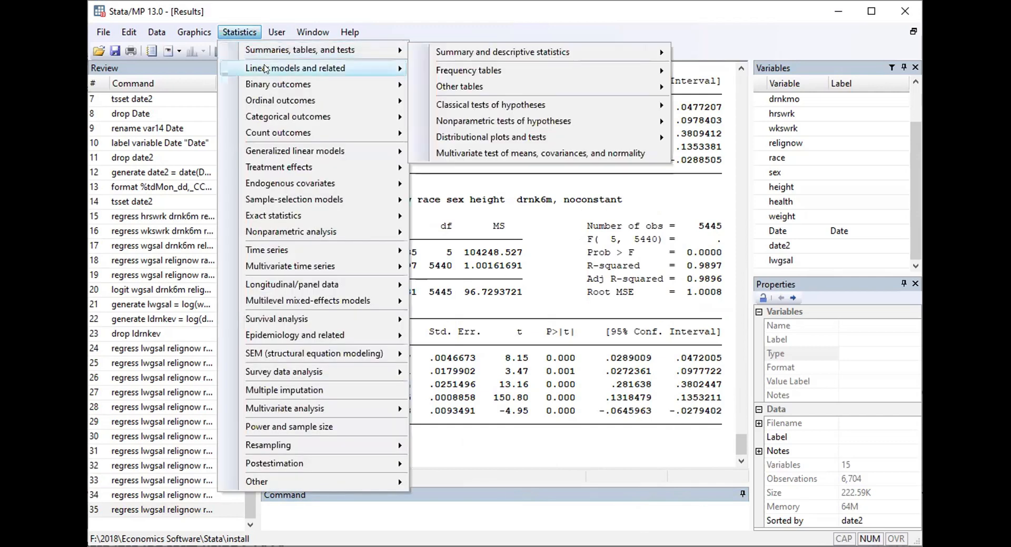
mouse_move(337, 67)
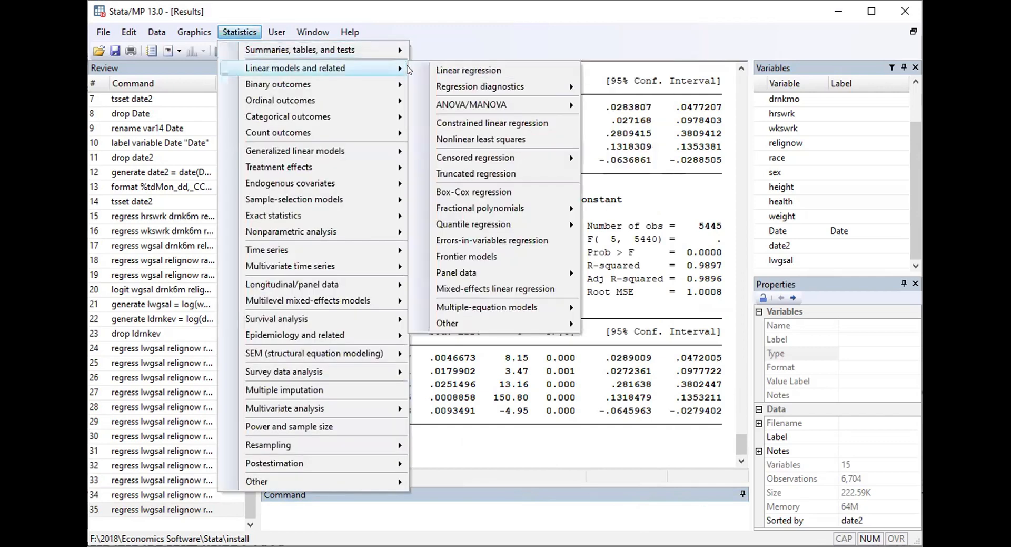
left_click(440, 68)
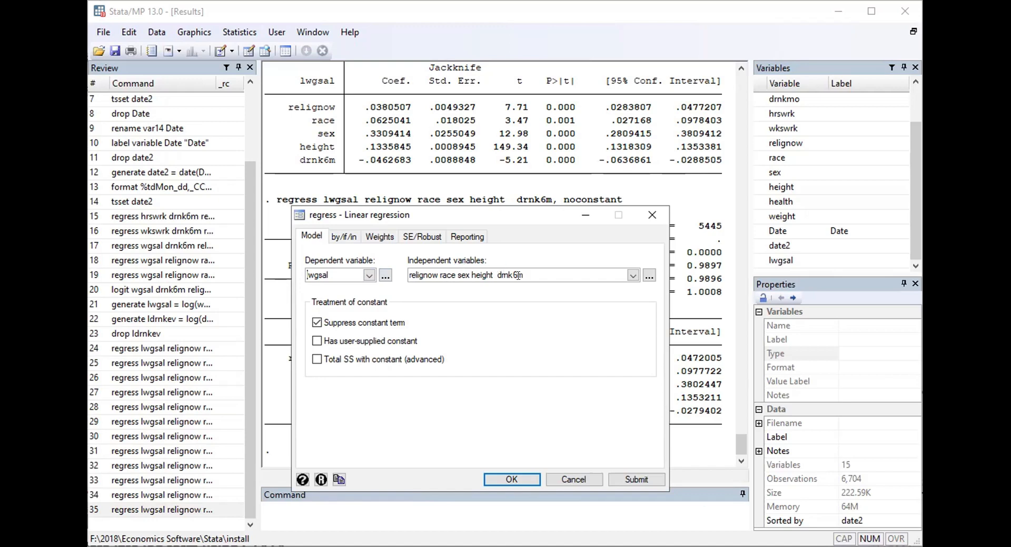
left_click(501, 479)
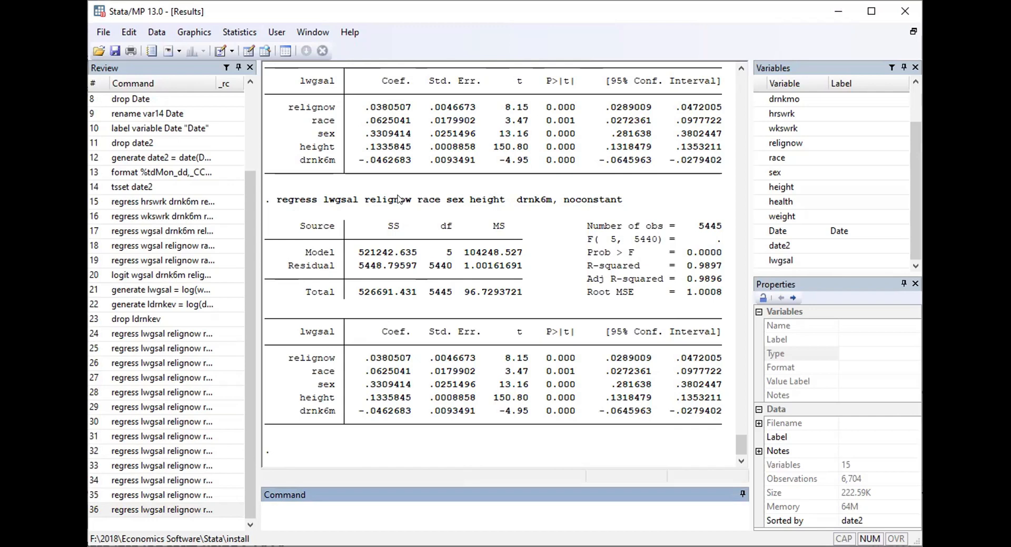
left_click_drag(266, 199, 716, 440)
right_click(596, 287)
left_click(606, 295)
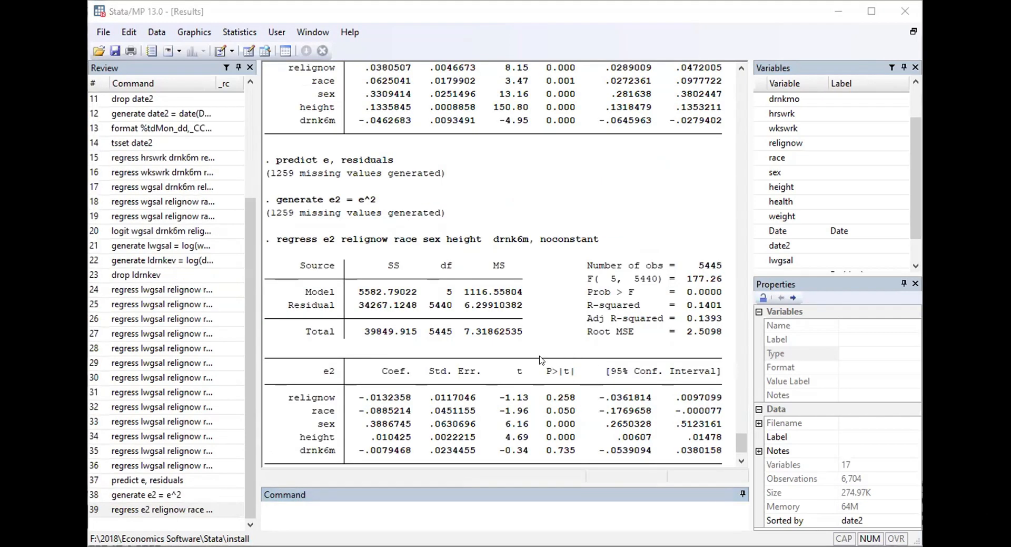
- Copy regress lwgsal relignow race sex height drnk6m, noconstant from the earlier results into the command line
scroll(542, 360, "up", 10)
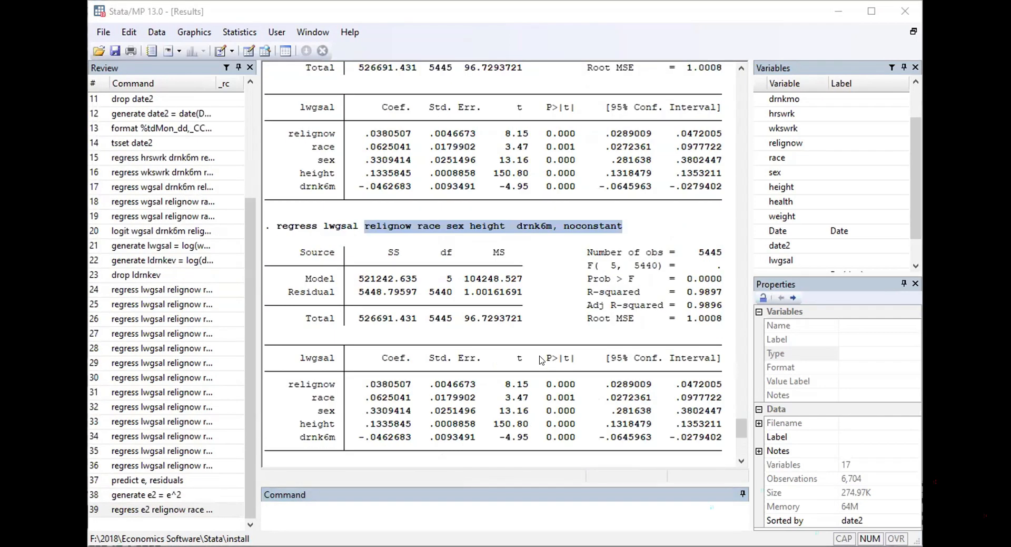
scroll(541, 359, "up", 1)
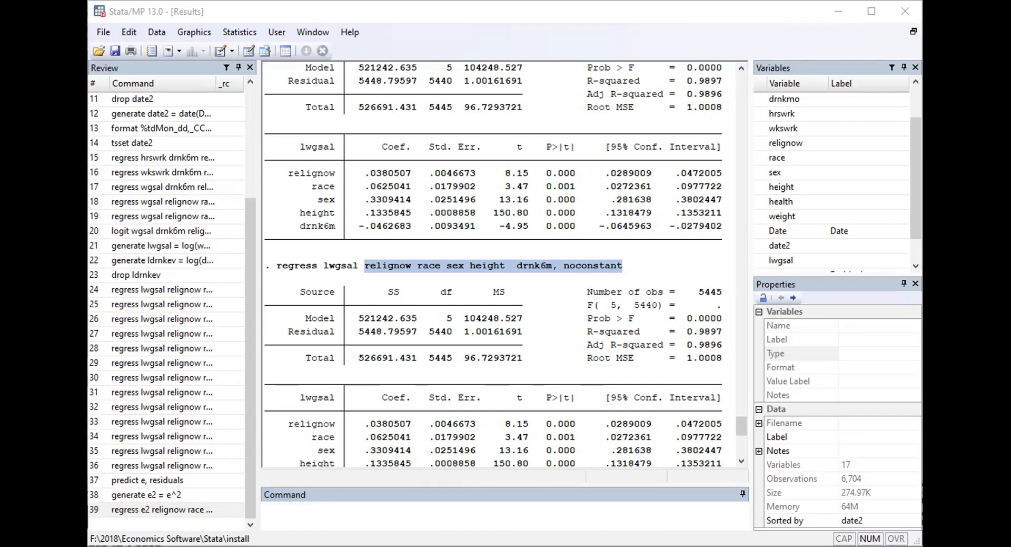
left_click(445, 429)
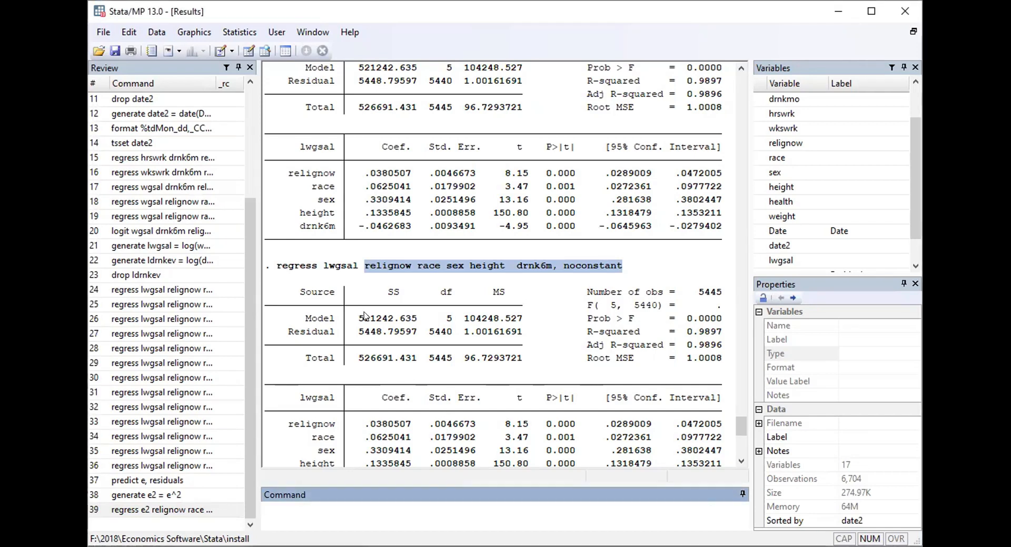
scroll(364, 315, "up", 1)
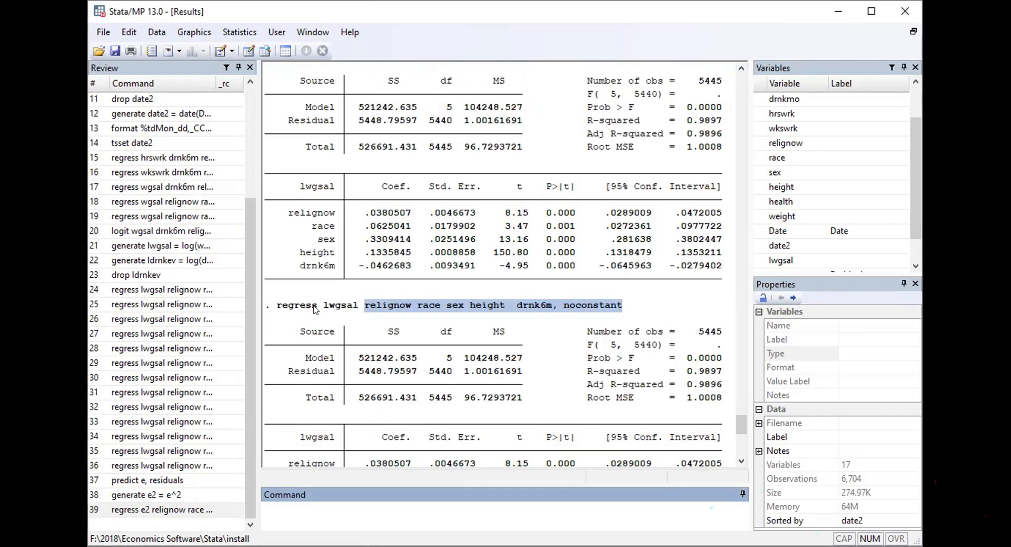
left_click_drag(279, 304, 617, 308)
right_click(617, 311)
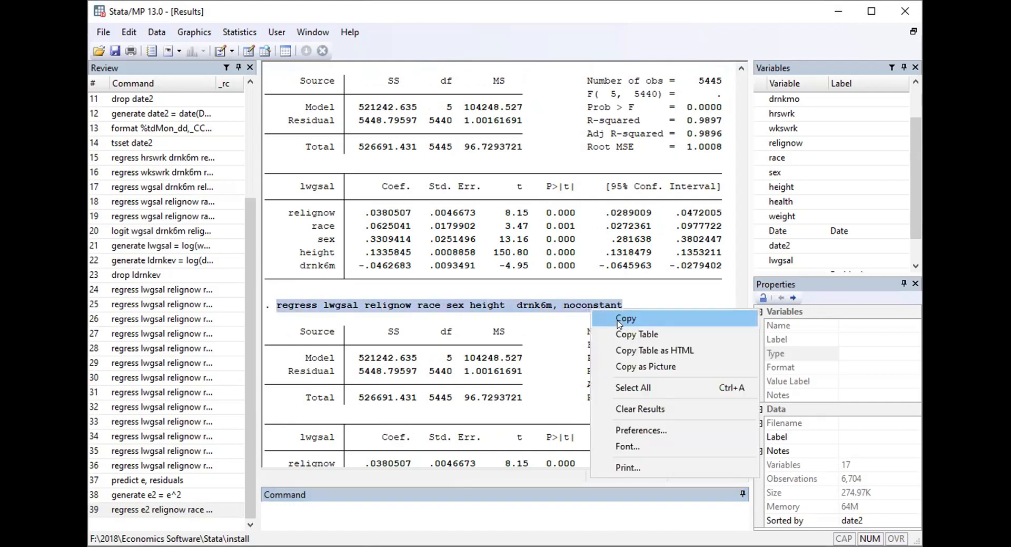
left_click(624, 319)
left_click(285, 513)
right_click(285, 512)
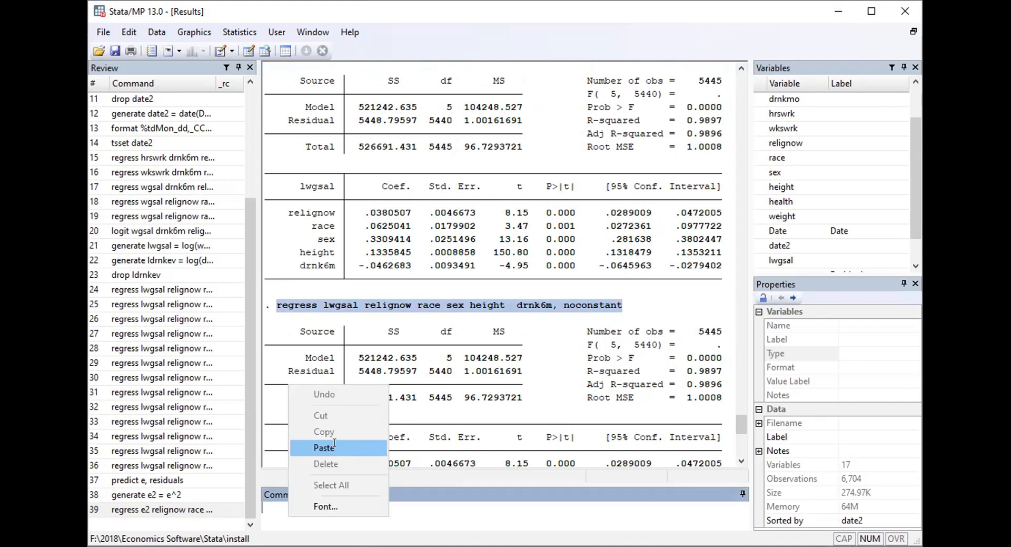
left_click(335, 447)
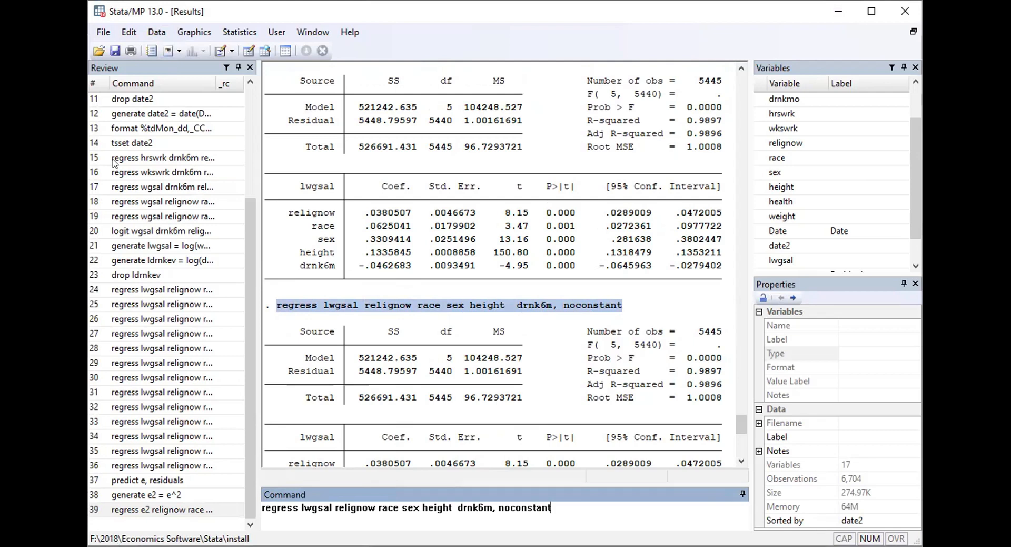
- Execute the pasted noconstant lwgsal regression command
left_click(238, 32)
mouse_move(295, 67)
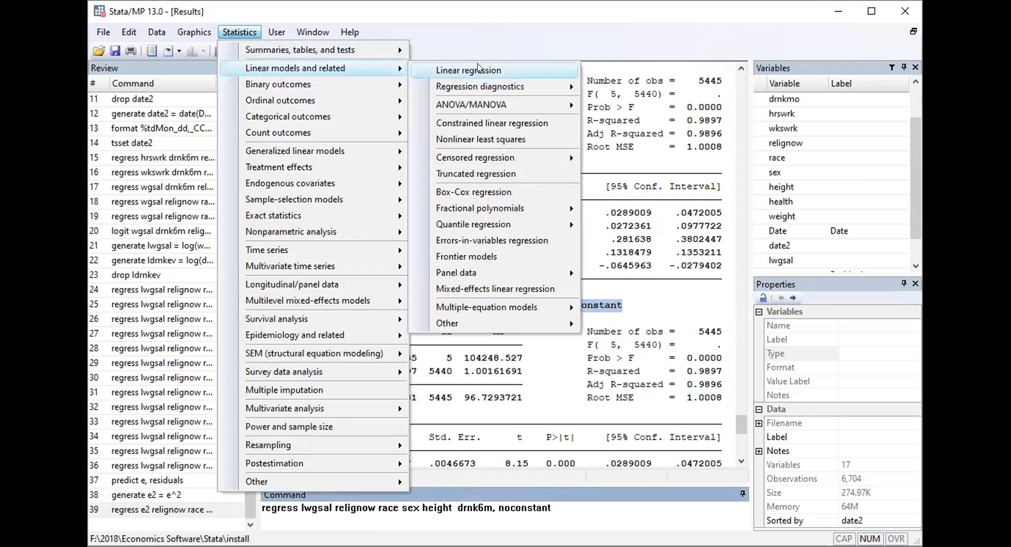
left_click(661, 511)
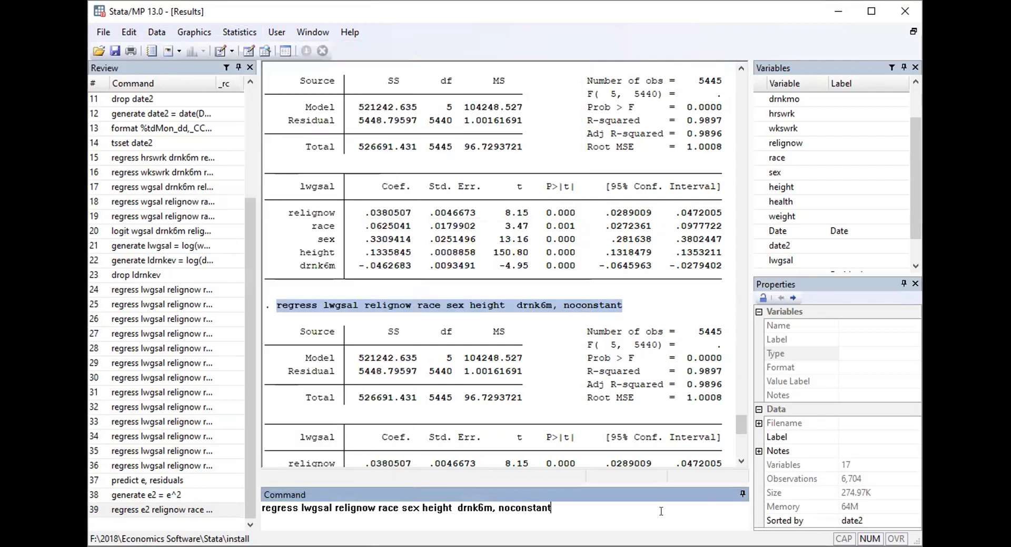
key("Return")
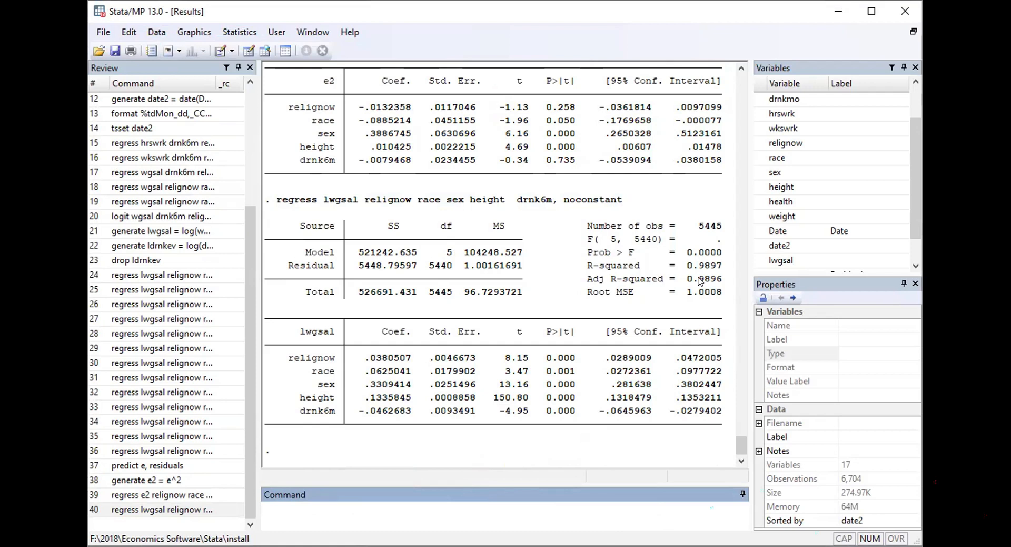
- Copy the earlier predict e, residuals command from the results without its leading prompt and try to run it again
scroll(458, 275, "up", 8)
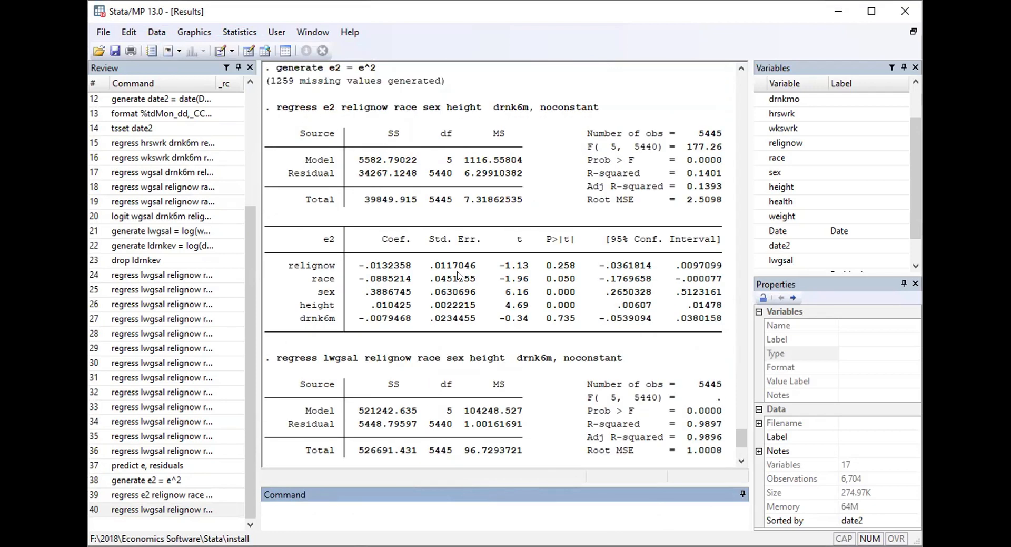
scroll(458, 275, "up", 1)
scroll(285, 255, "up", 2)
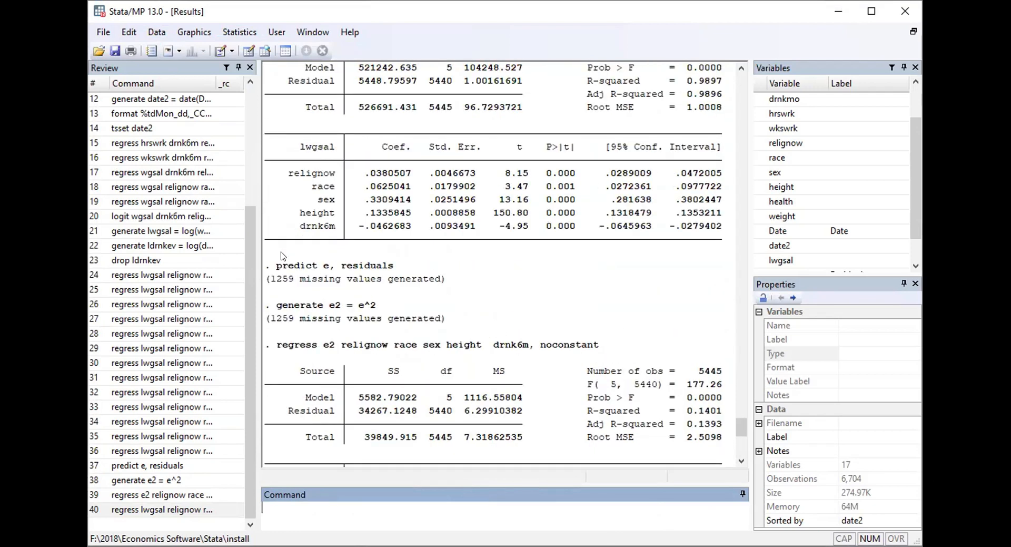
left_click_drag(396, 269, 221, 263)
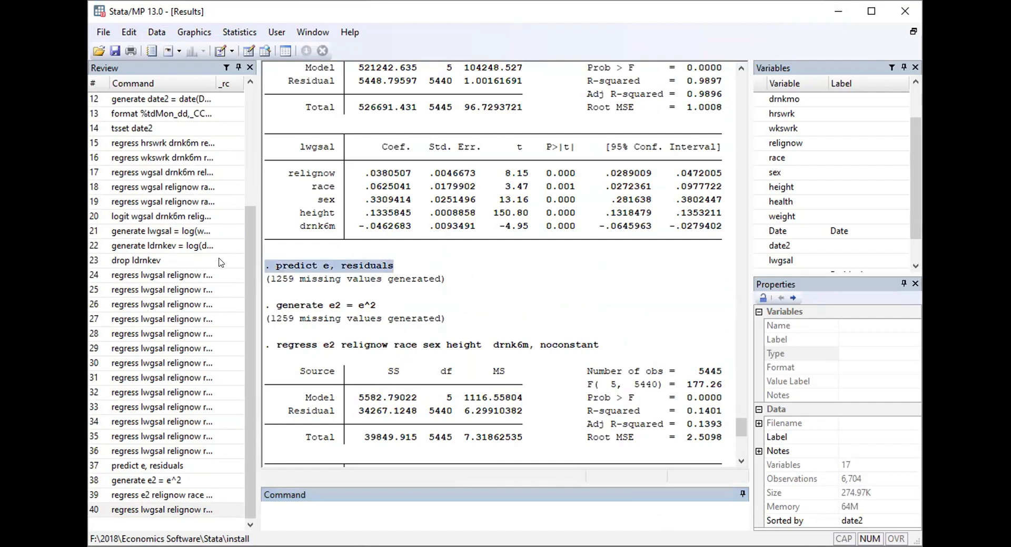
right_click(334, 269)
left_click(348, 272)
left_click(282, 510)
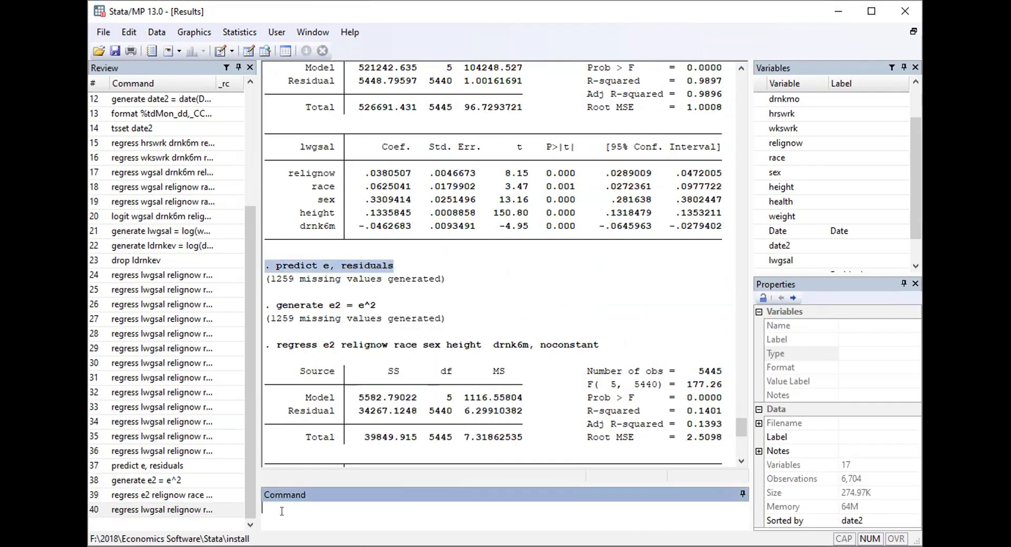
right_click(282, 510)
left_click(318, 445)
left_click(268, 503)
key("BackSpace")
key("BackSpace")
key("Return")
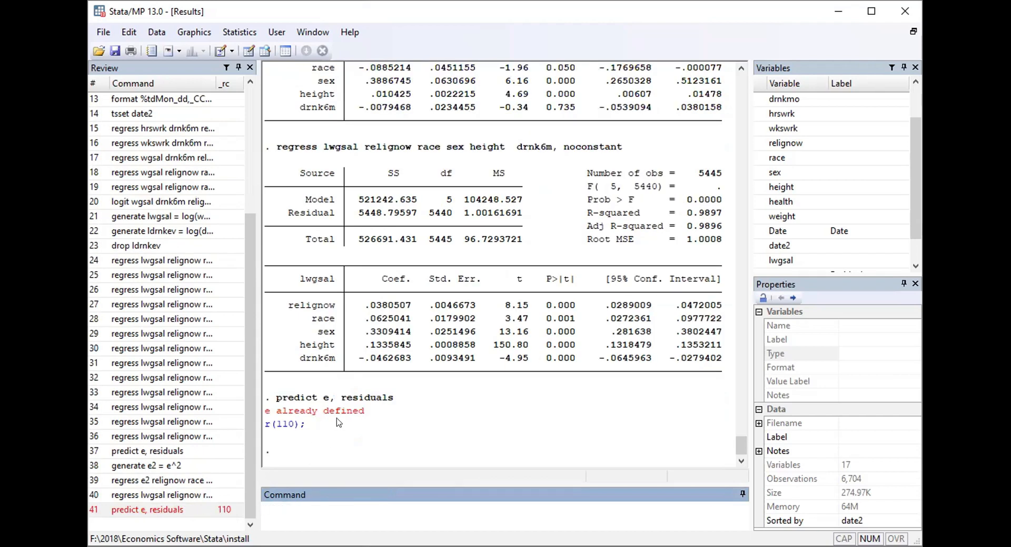
- Copy the earlier generate e2 = e^2 command from the results and try to run it again
scroll(338, 421, "up", 3)
scroll(337, 422, "down", 2)
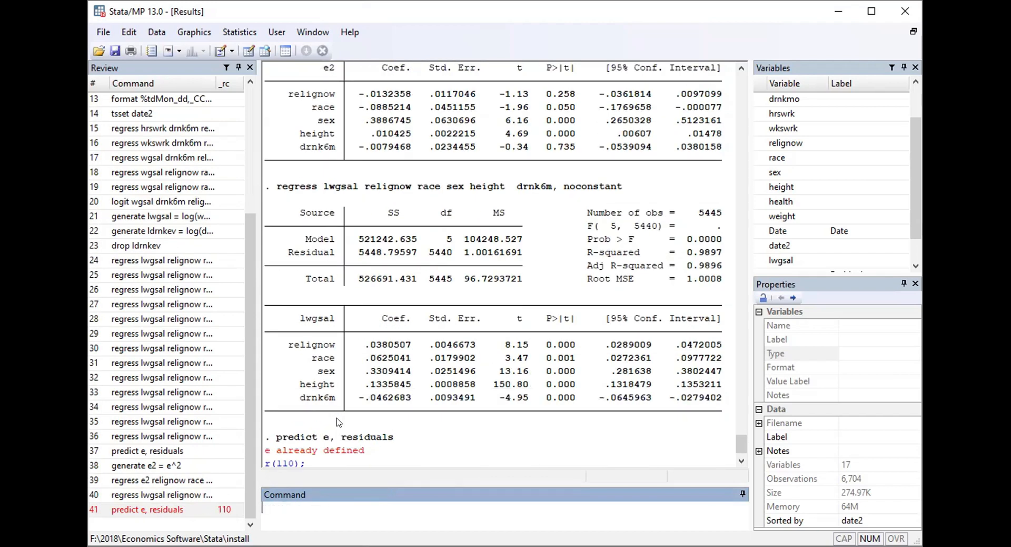
scroll(337, 422, "up", 4)
scroll(338, 421, "up", 3)
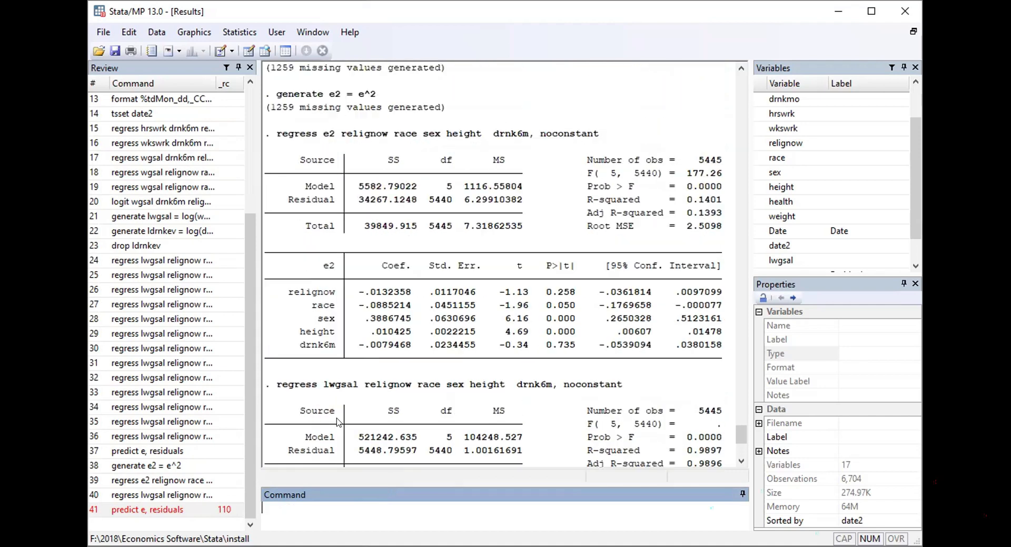
left_click_drag(278, 175, 371, 173)
right_click(372, 173)
left_click(403, 179)
left_click(294, 509)
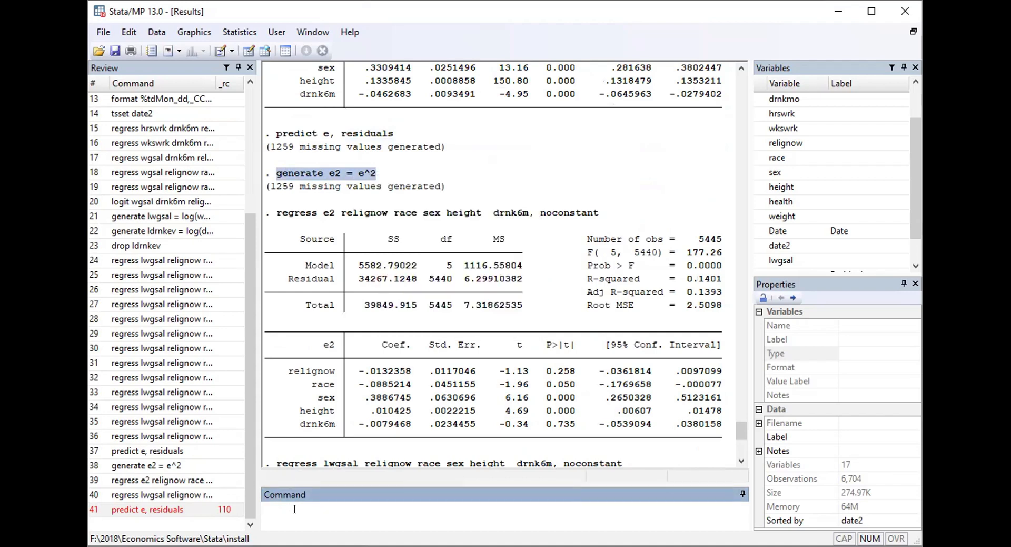
key("ctrl+v")
key("Return")
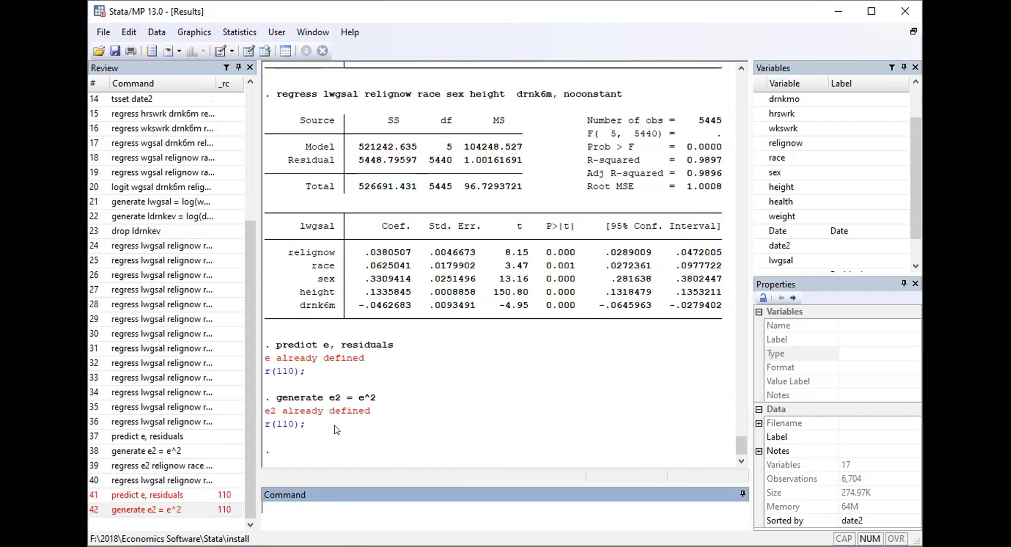
- Copy the earlier regress e2 relignow race sex height drnk6m, noconstant command from the results and run it again
scroll(444, 360, "up", 9)
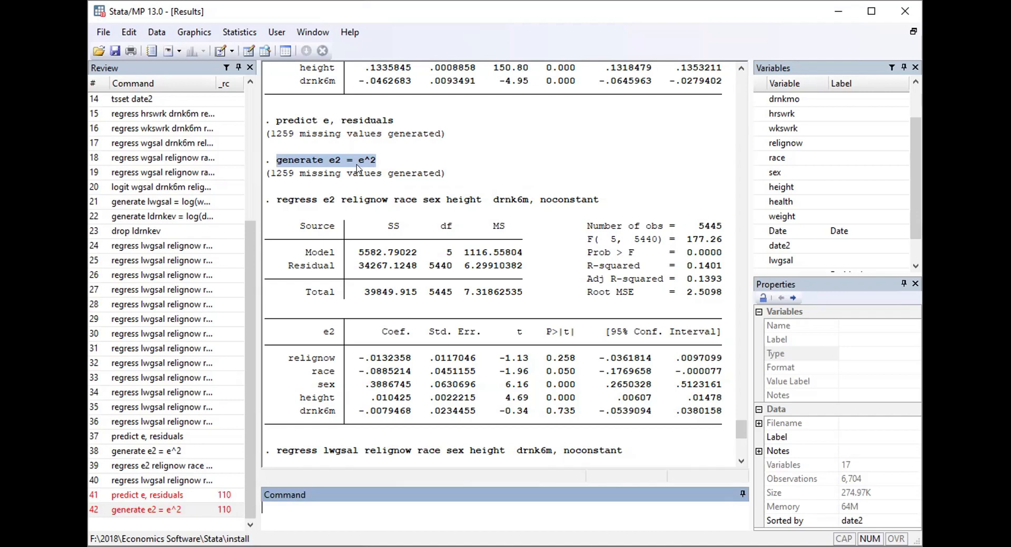
left_click_drag(272, 200, 595, 202)
left_click(322, 204)
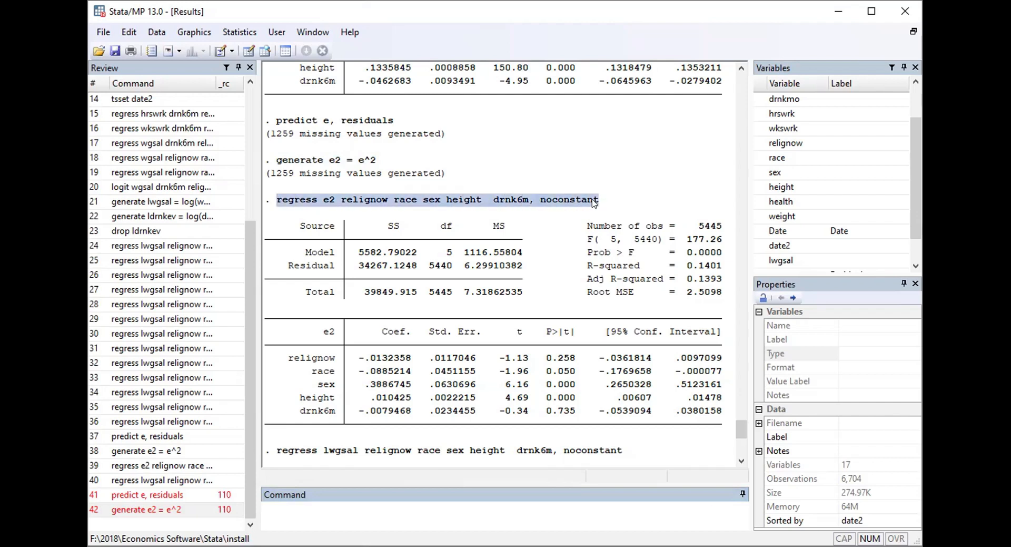
right_click(589, 201)
left_click(606, 207)
left_click(297, 511)
right_click(296, 511)
left_click(337, 446)
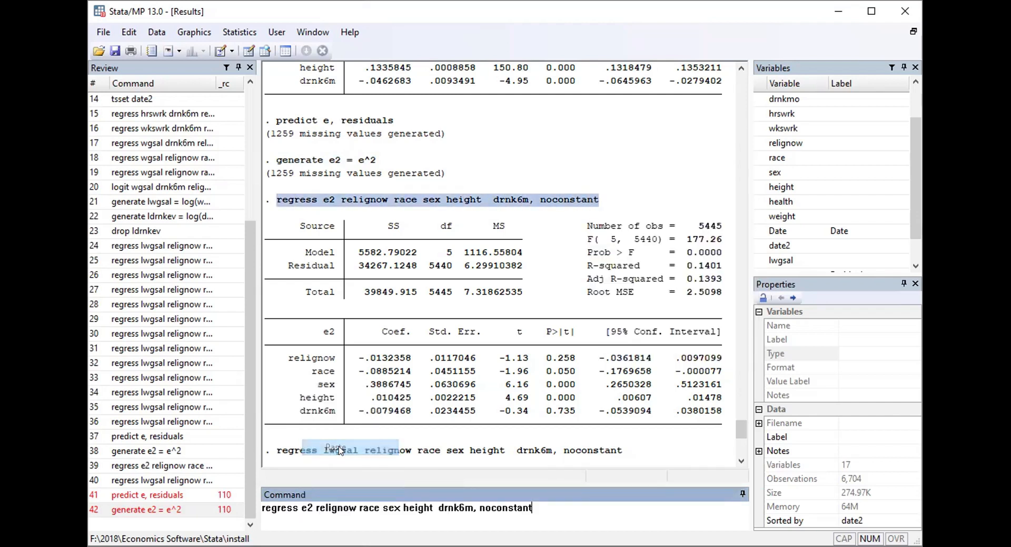
key("Return")
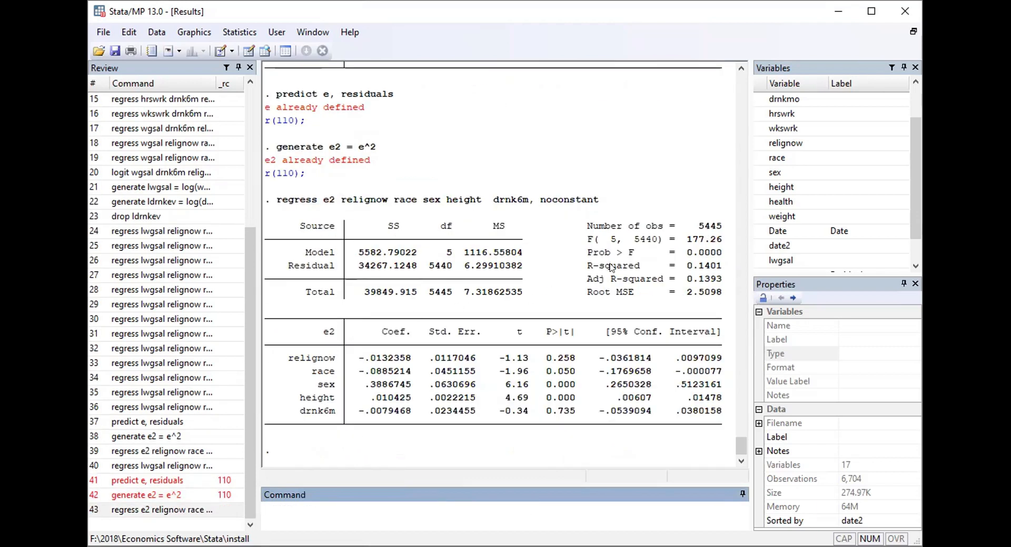
- Highlight the Prob > F value in the latest e2 regression output to examine the model's overall significance
left_click_drag(687, 252, 723, 254)
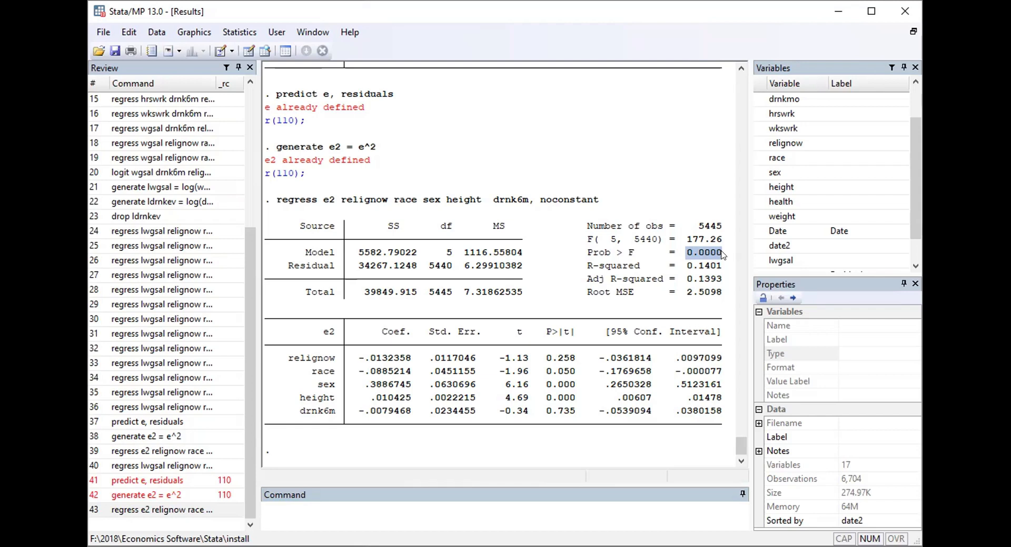
left_click_drag(683, 252, 720, 250)
left_click(308, 509)
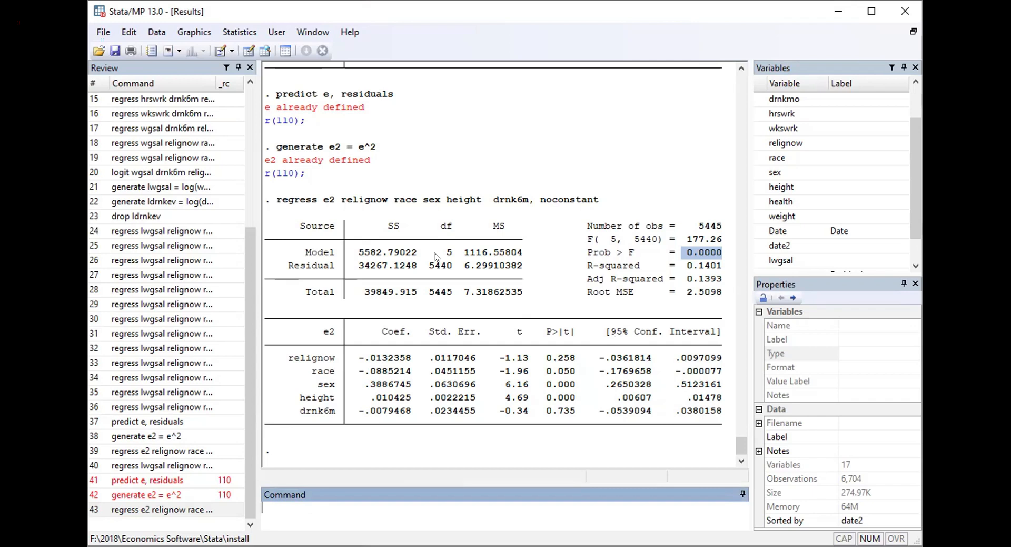
key("alt+Tab")
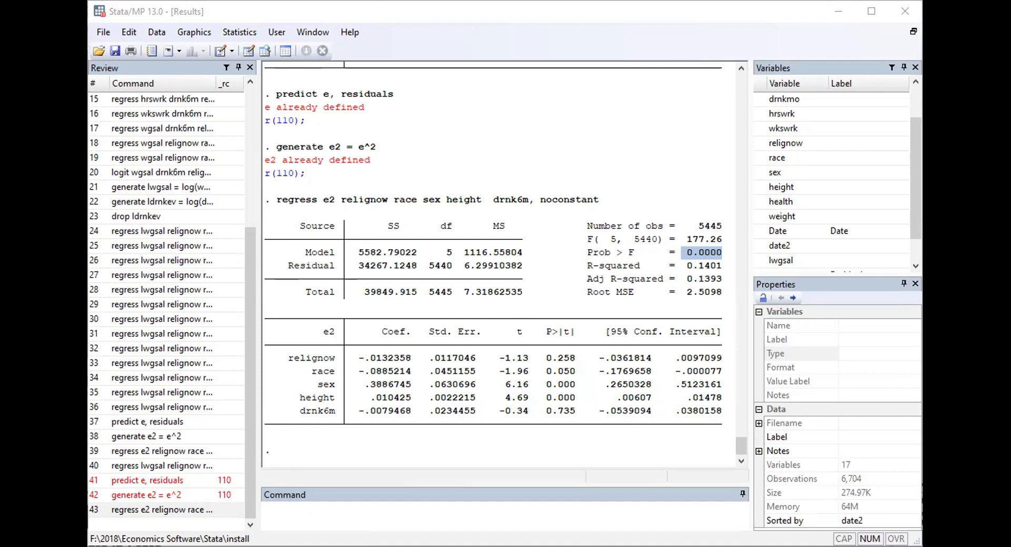
key("alt+Tab")
scroll(348, 302, "up", 1)
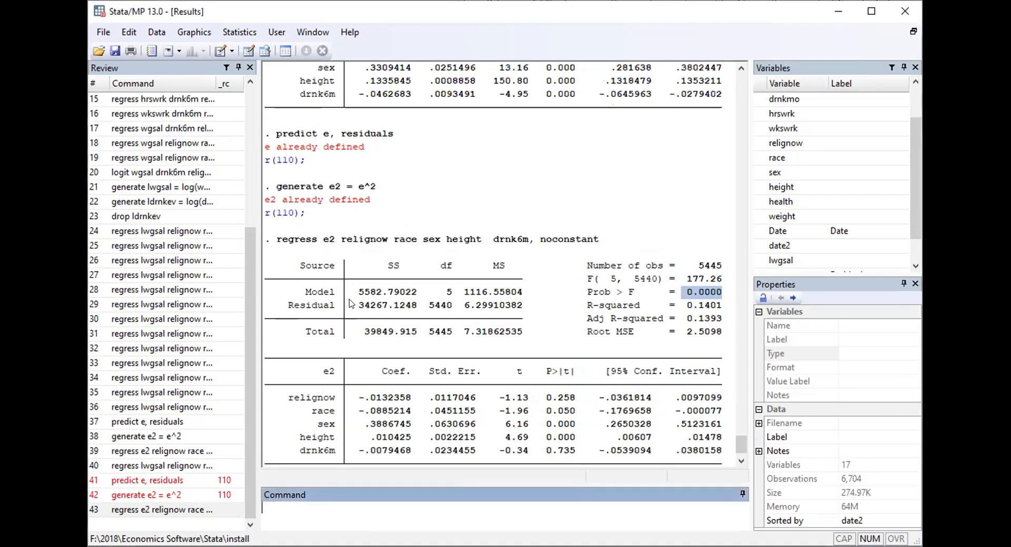